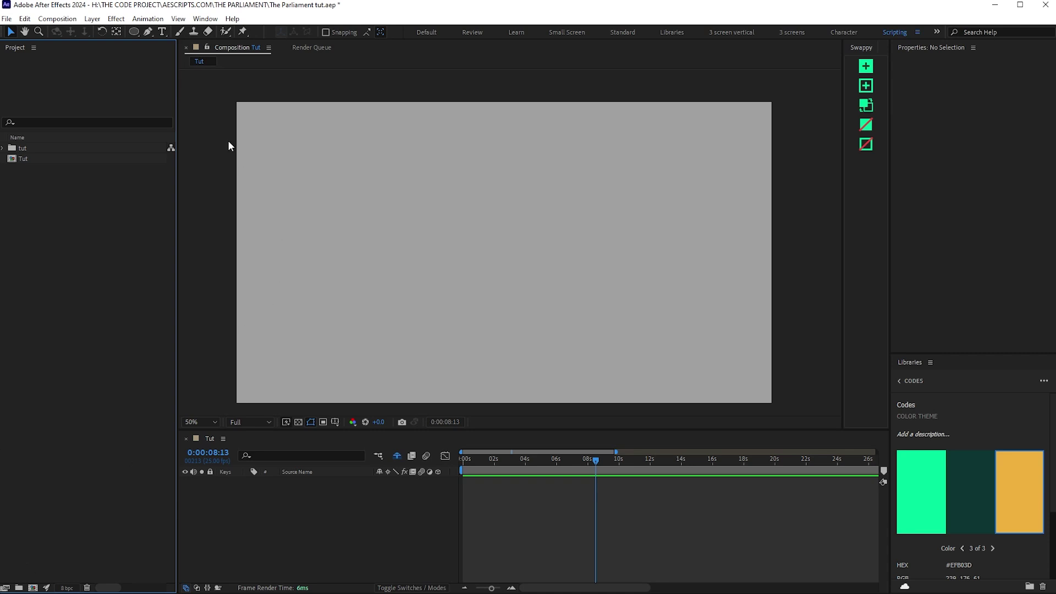
Open The Parliament.jsx script panel and widen it so its seat and party settings fit
left_click(205, 19)
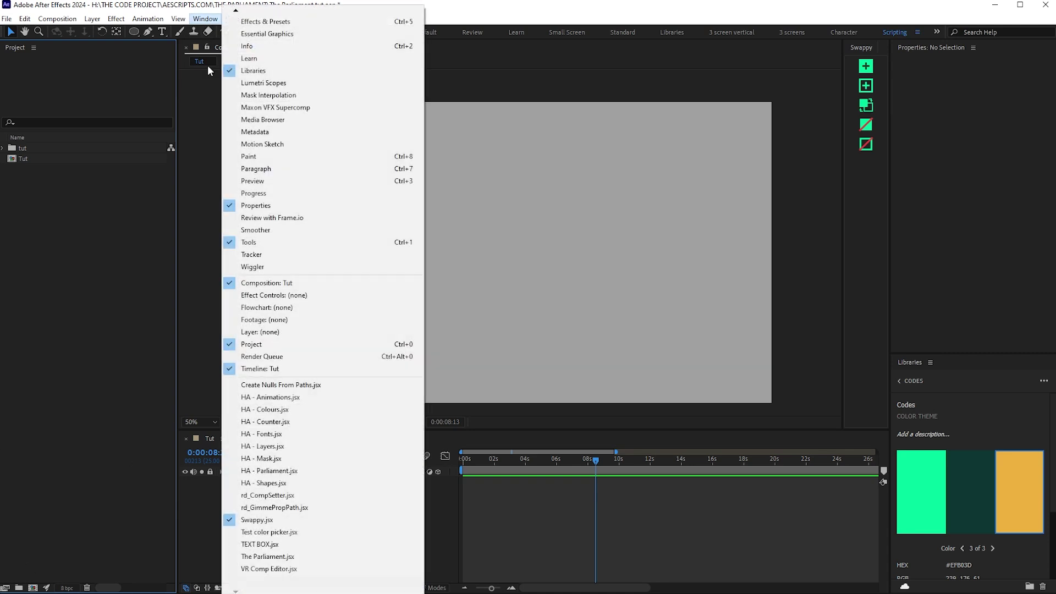
left_click(259, 555)
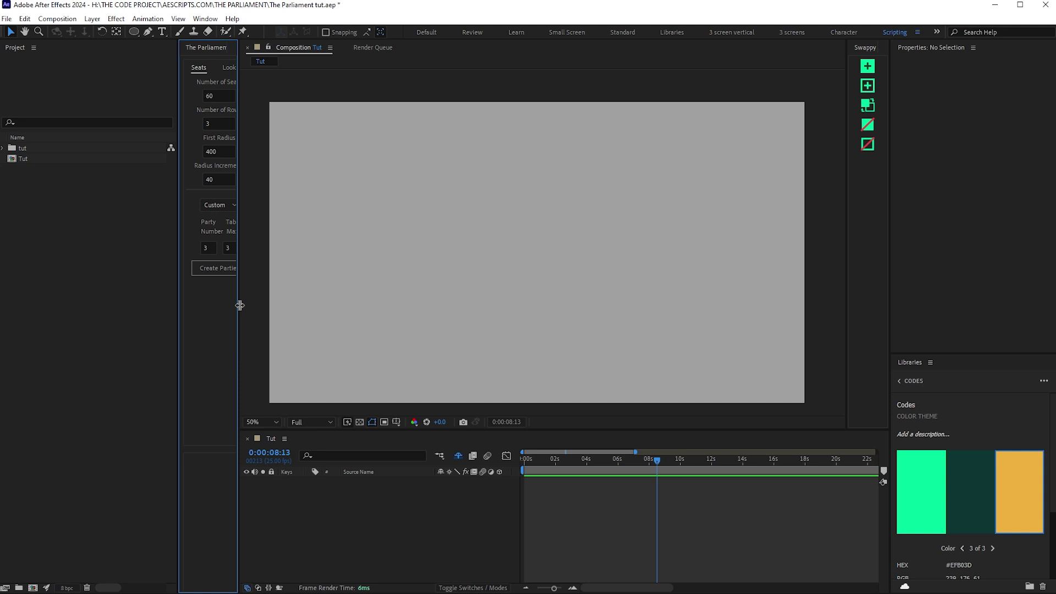
left_click_drag(238, 306, 275, 305)
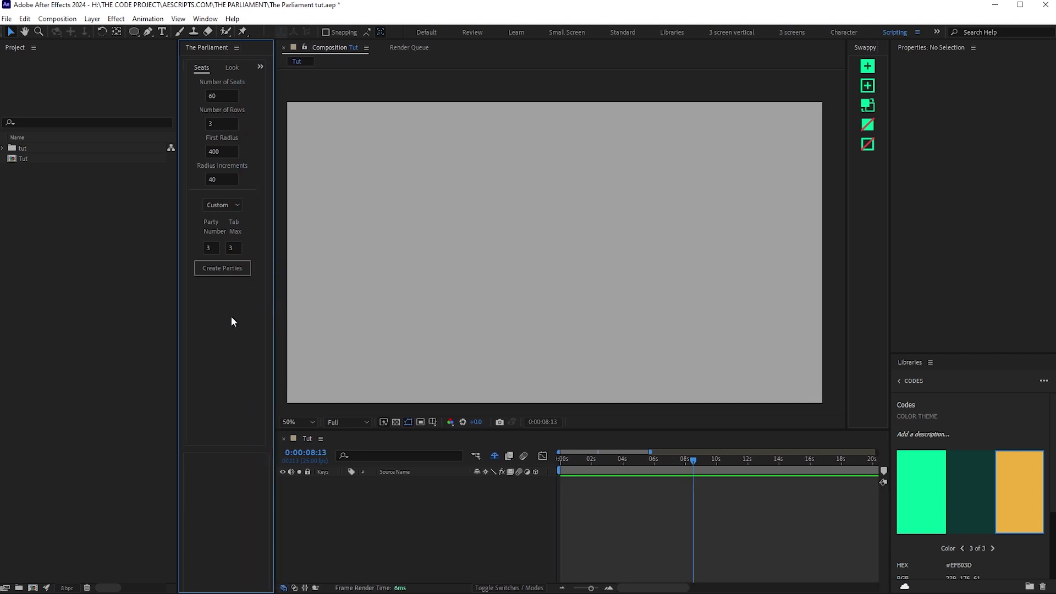
Create three parties, update their colour swatches, and generate the 60-seat, three-row parliament in the Tut composition
left_click(233, 270)
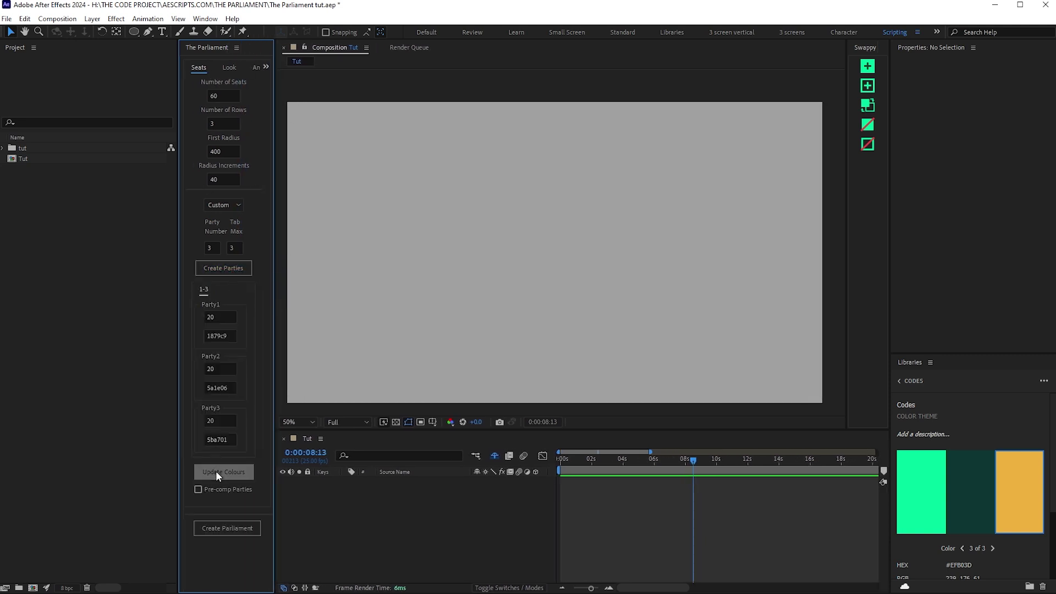
left_click(216, 471)
left_click(220, 526)
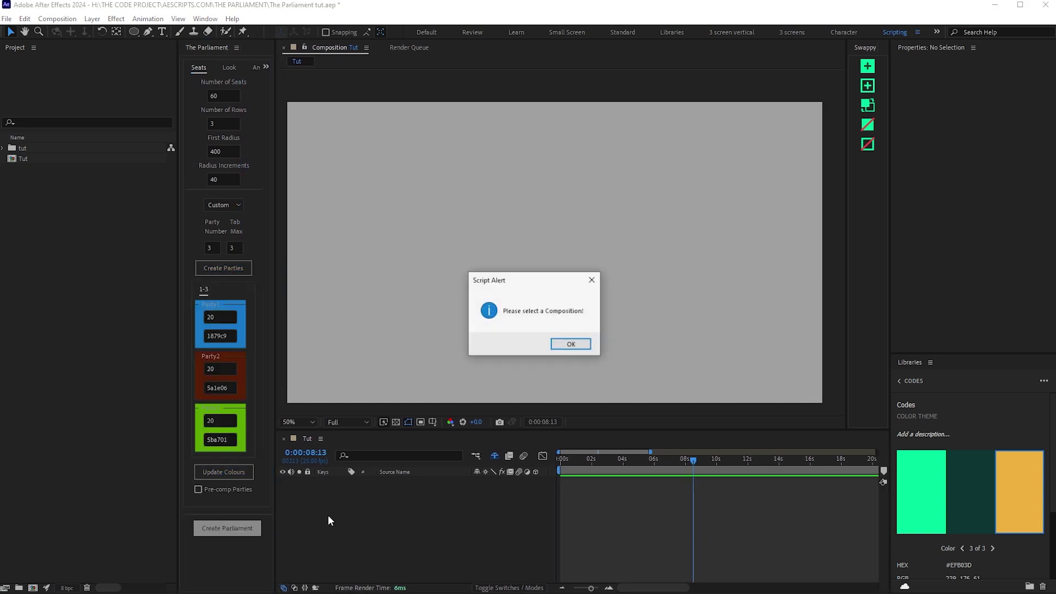
left_click(571, 344)
left_click(227, 527)
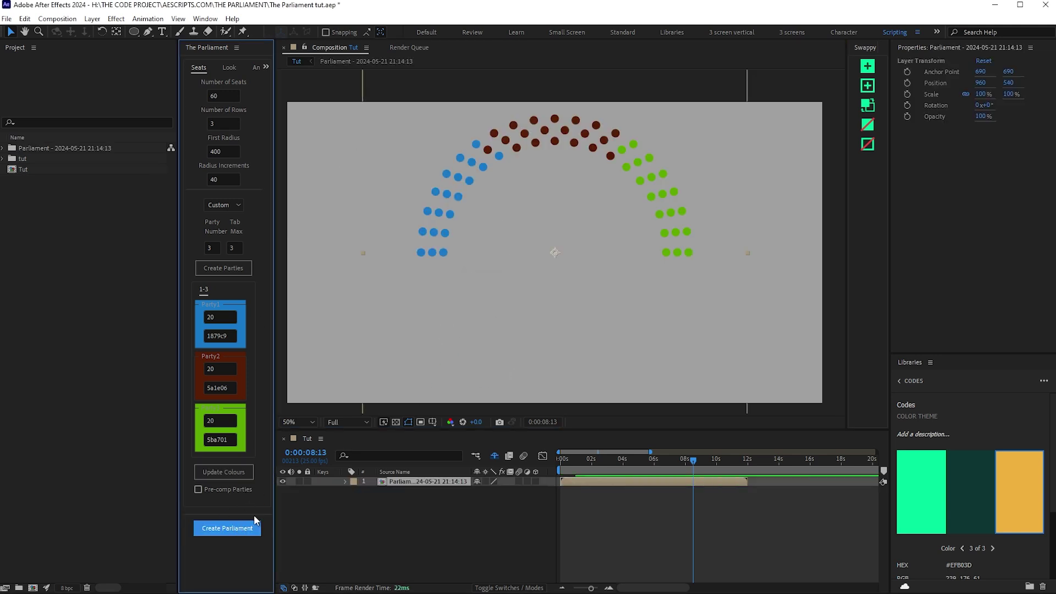
left_click(223, 97)
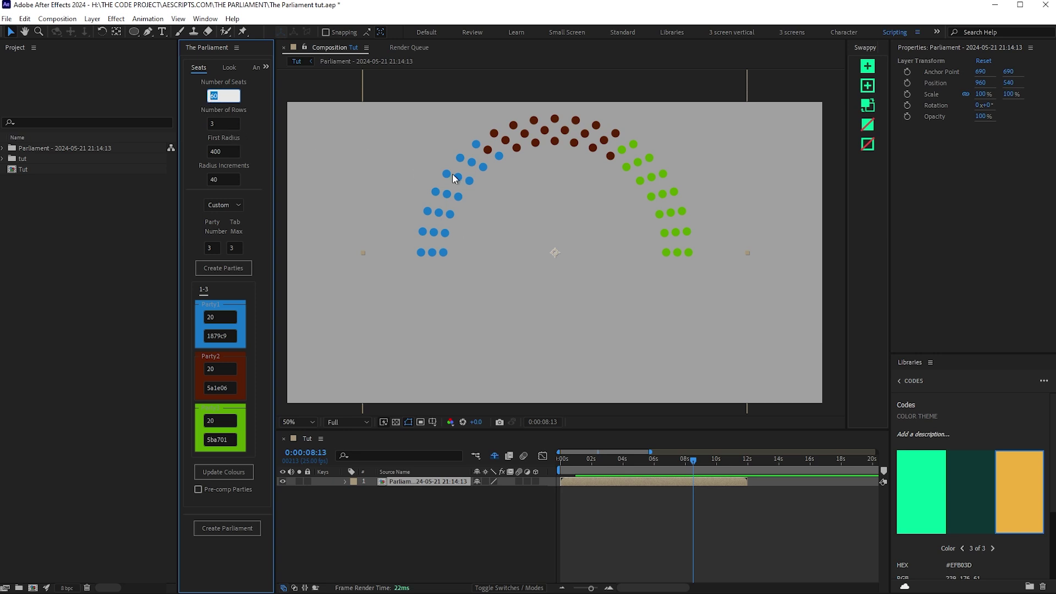
left_click(510, 260)
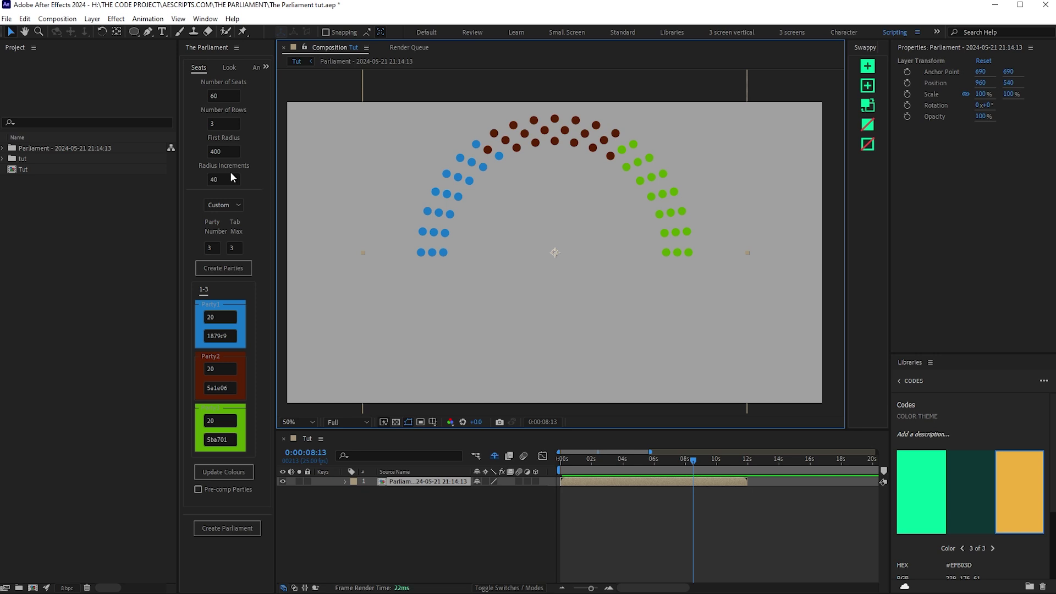
left_click_drag(218, 96, 198, 103)
left_click(221, 132)
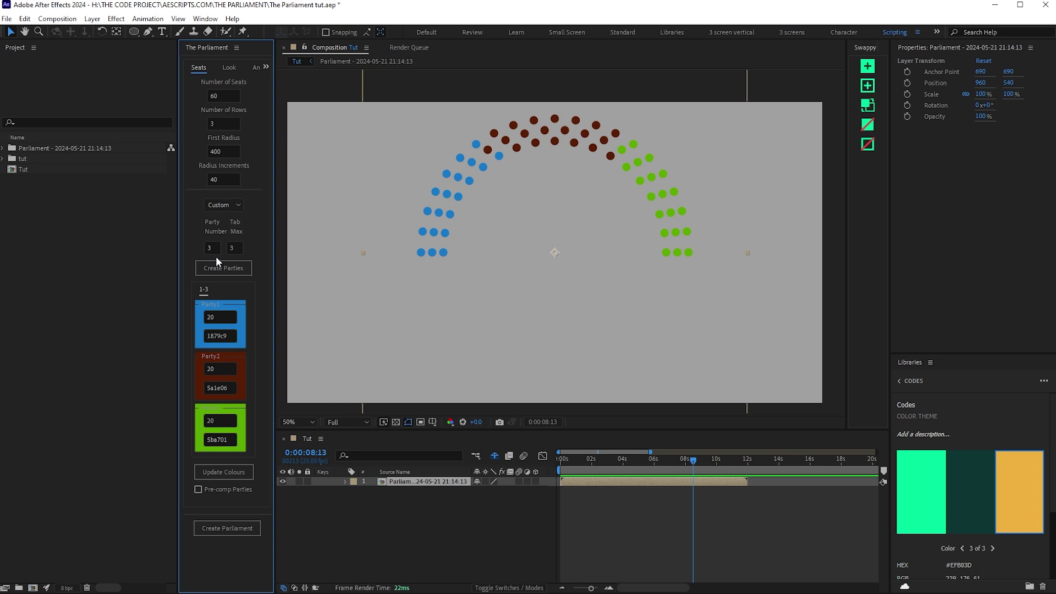
Set the party number to 10, create the parties in groups of three, and update their colours
left_click(201, 248)
left_click(237, 248)
left_click_drag(237, 248, 224, 247)
left_click(212, 249)
left_click(238, 273)
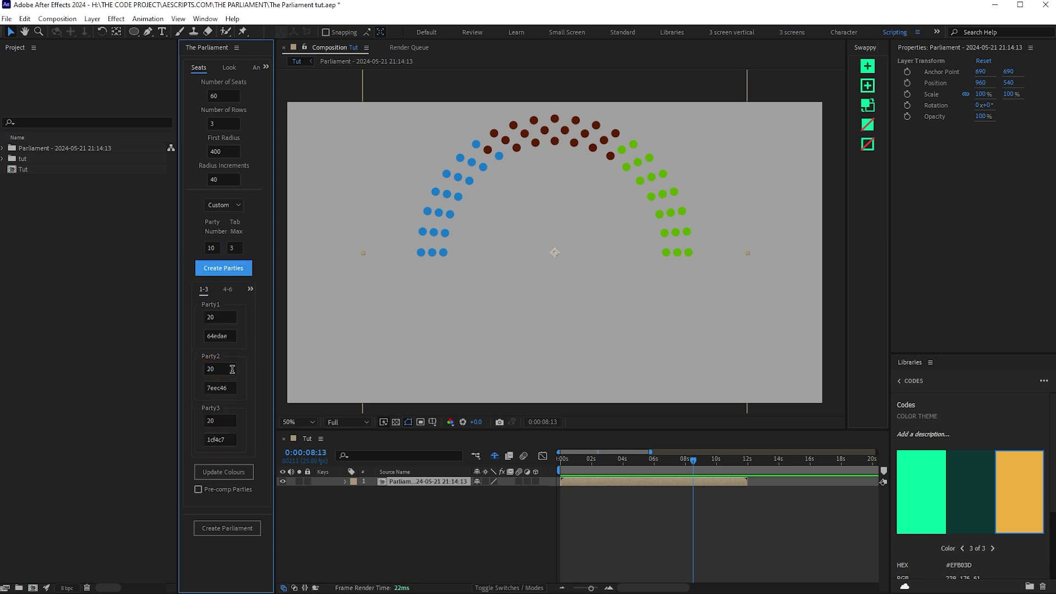
left_click(220, 471)
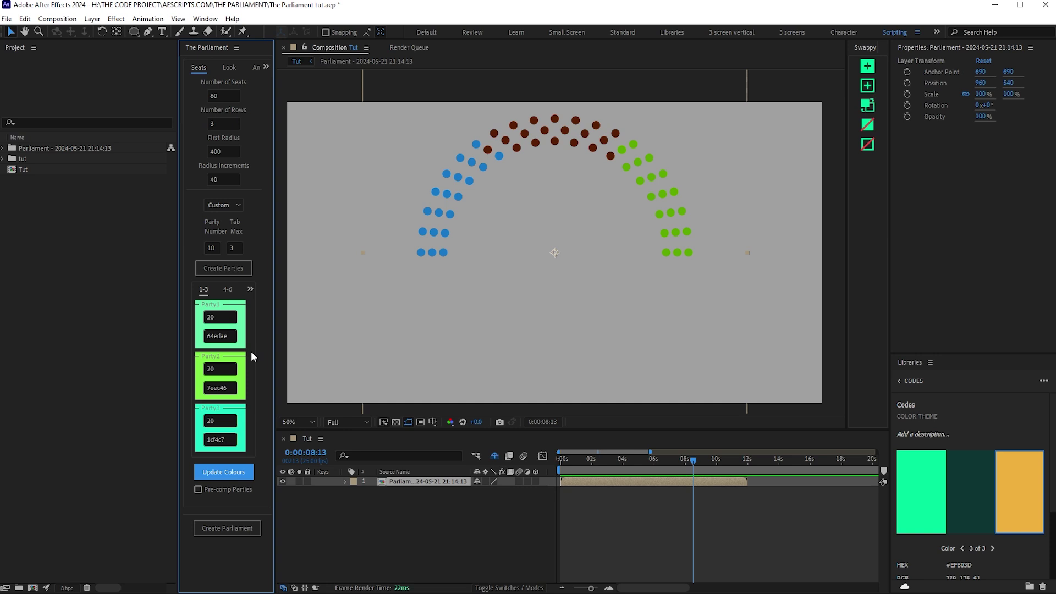
Look through the party groups 4-6 and onward, and return to group 1-3
left_click(227, 291)
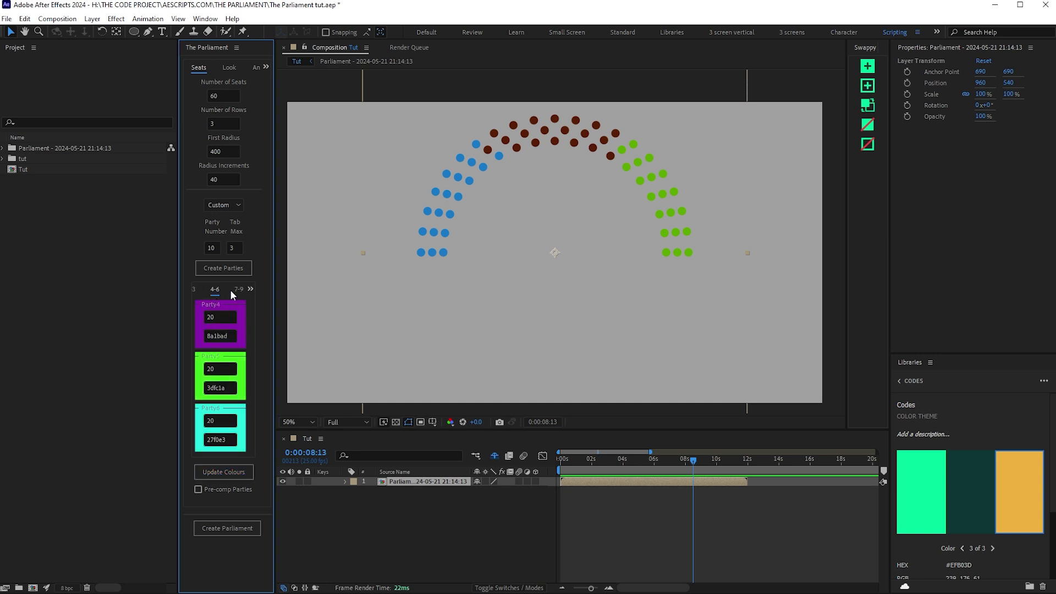
left_click(237, 290)
left_click(237, 291)
left_click(203, 290)
left_click(200, 290)
left_click(200, 290)
Set Tab Max to 5, recreate the ten parties with updated colours, and check group 6-10
double_click(231, 244)
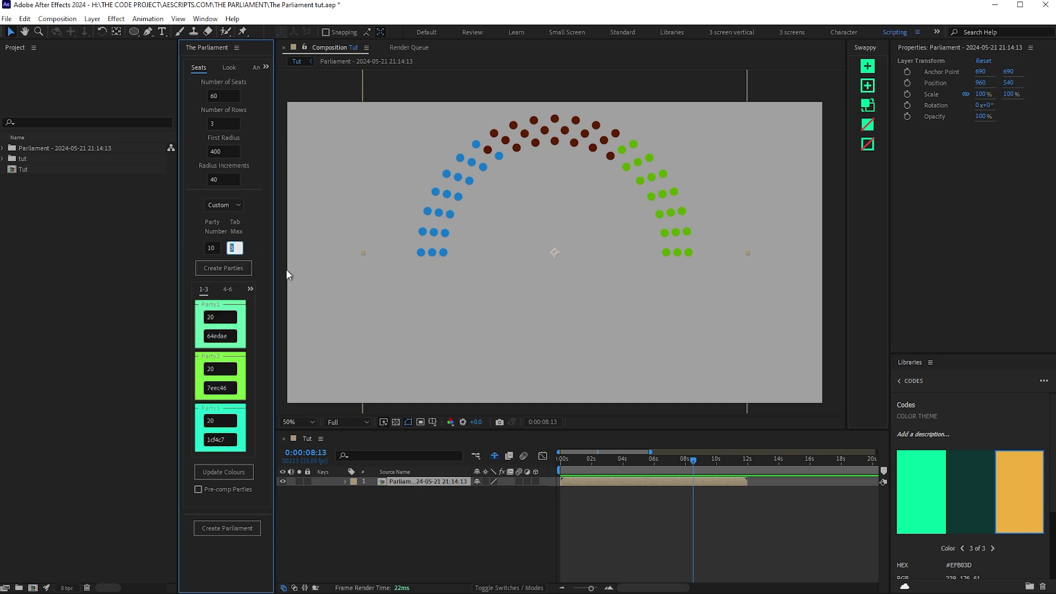
type("5")
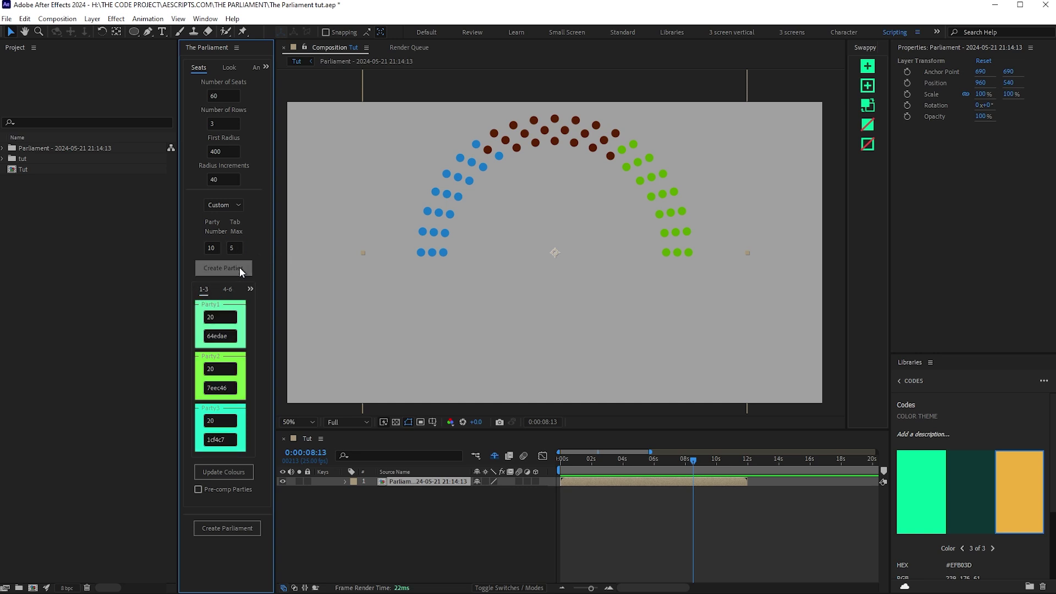
left_click(239, 268)
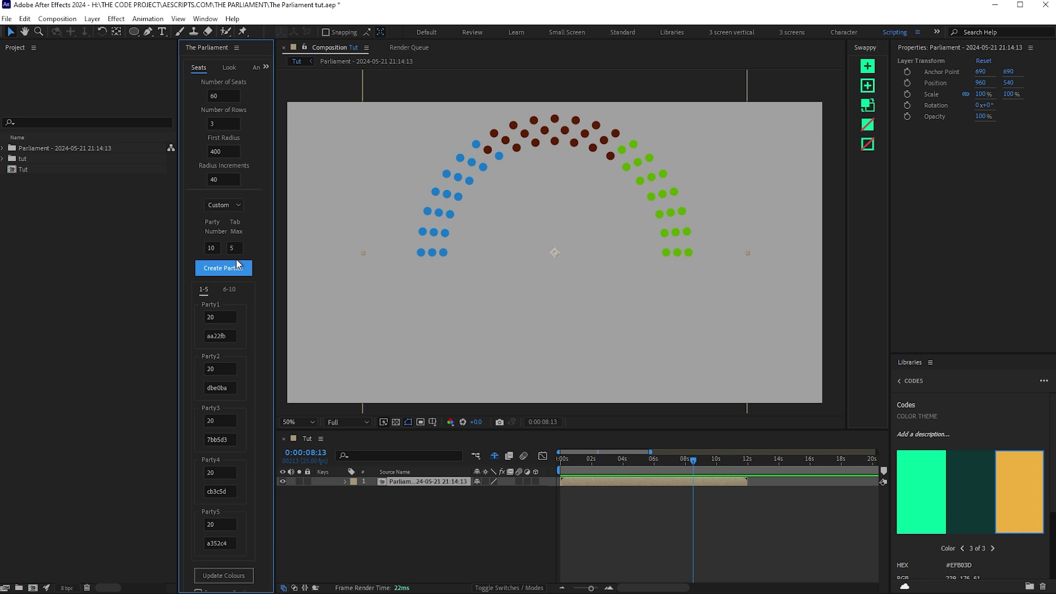
left_click(225, 575)
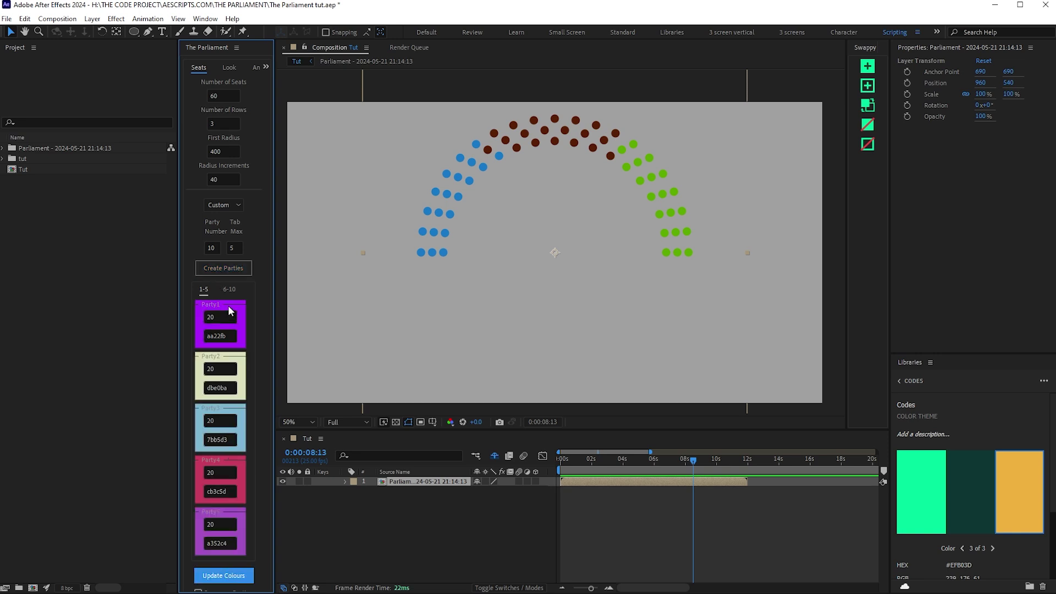
left_click(228, 289)
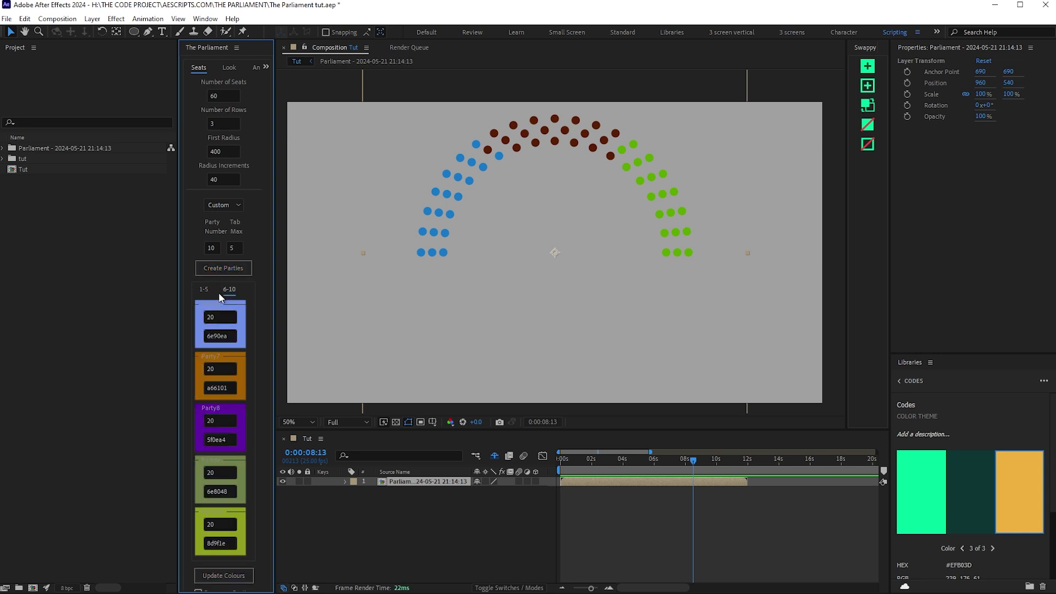
left_click(204, 290)
Set both the party number and Tab Max to 3, recreate the parties, and update their colours
left_click(233, 248)
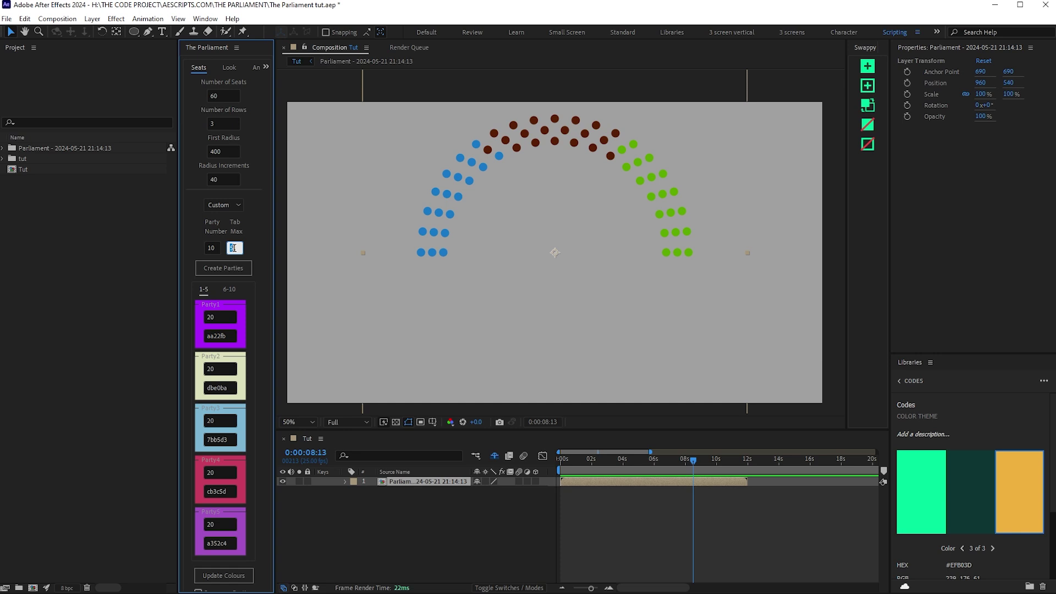
type("33")
left_click(220, 269)
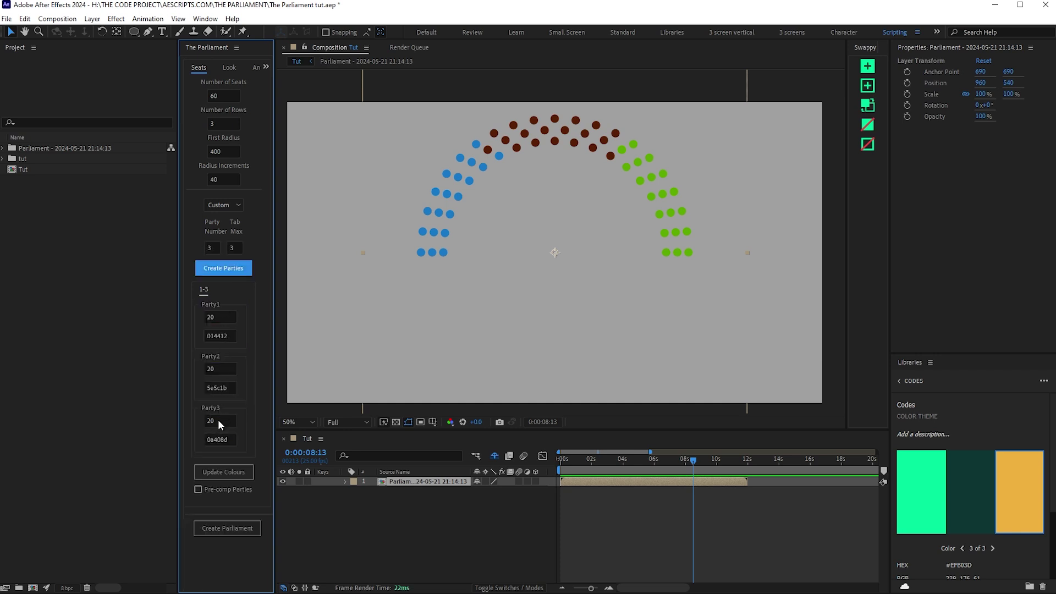
left_click(219, 472)
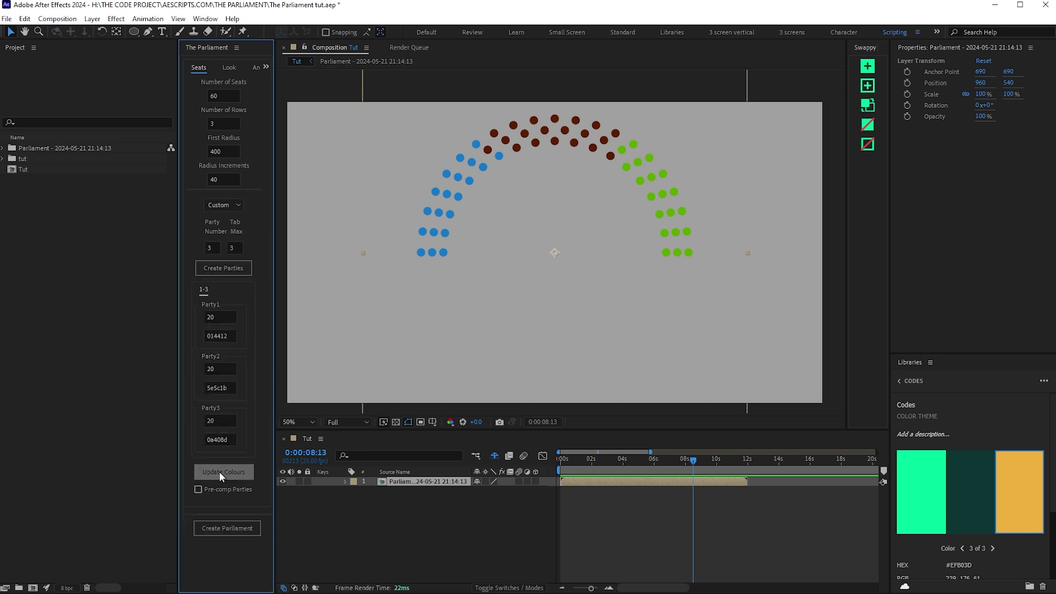
Open the generated parliament composition and examine its circle layers by row, selecting Row1Circle1 through Row1Circle19
double_click(404, 483)
left_click(491, 259)
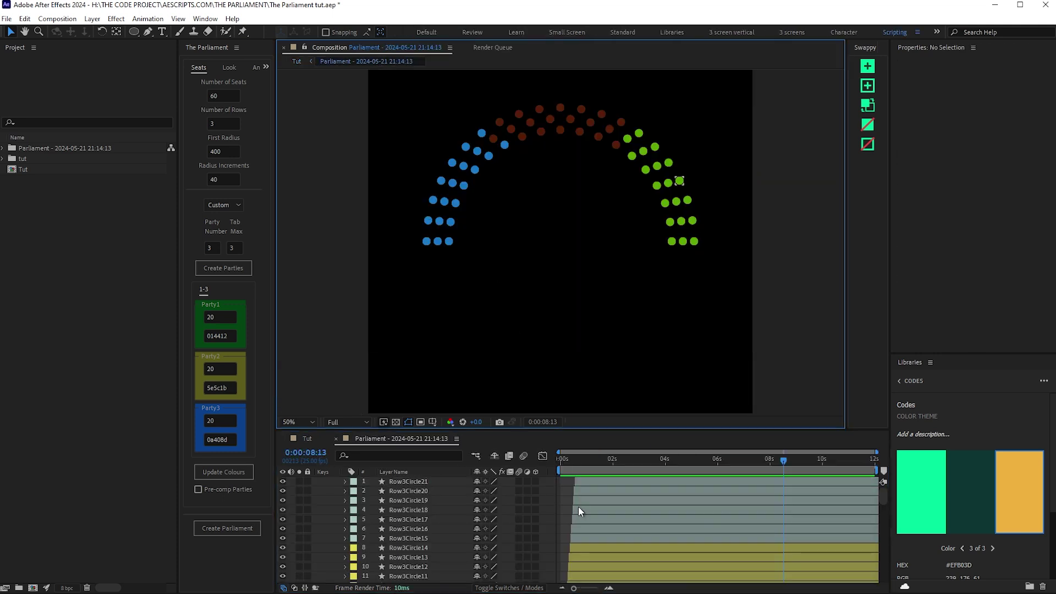
scroll(587, 492, "down", 10)
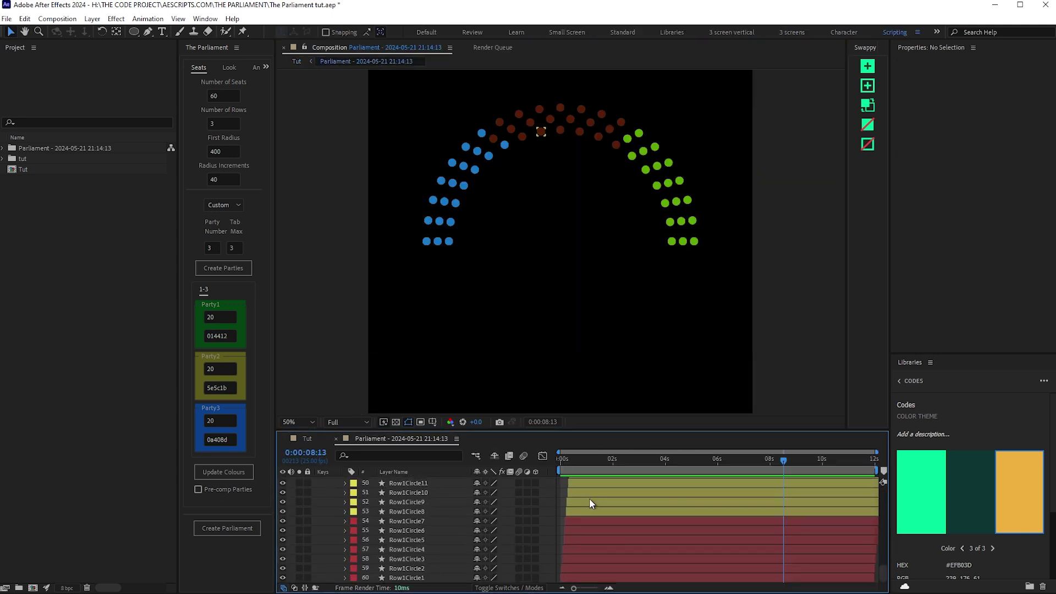
left_click(409, 578)
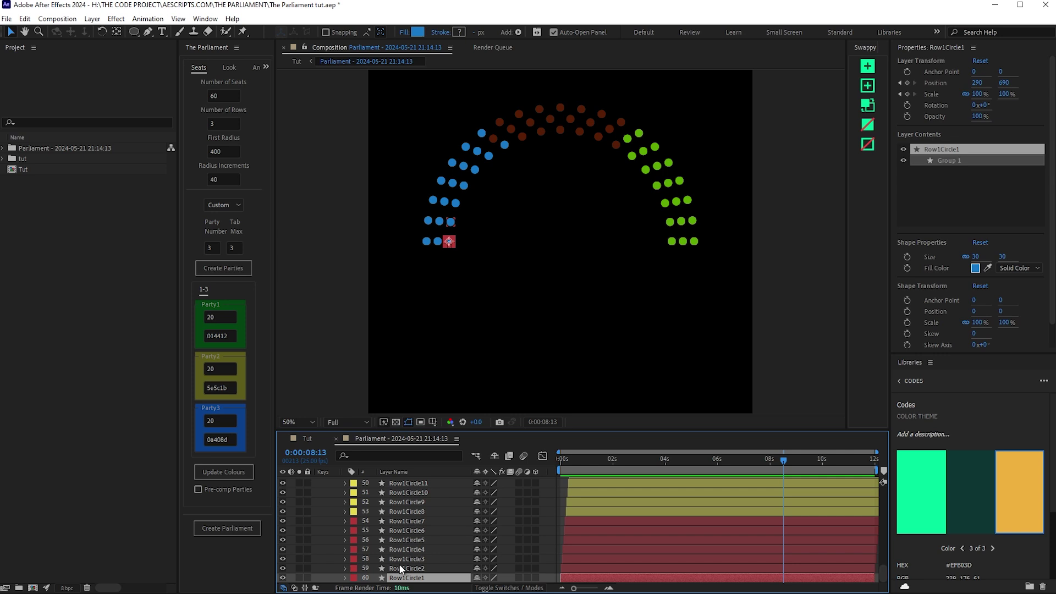
scroll(434, 524, "up", 3)
scroll(408, 516, "up", 2)
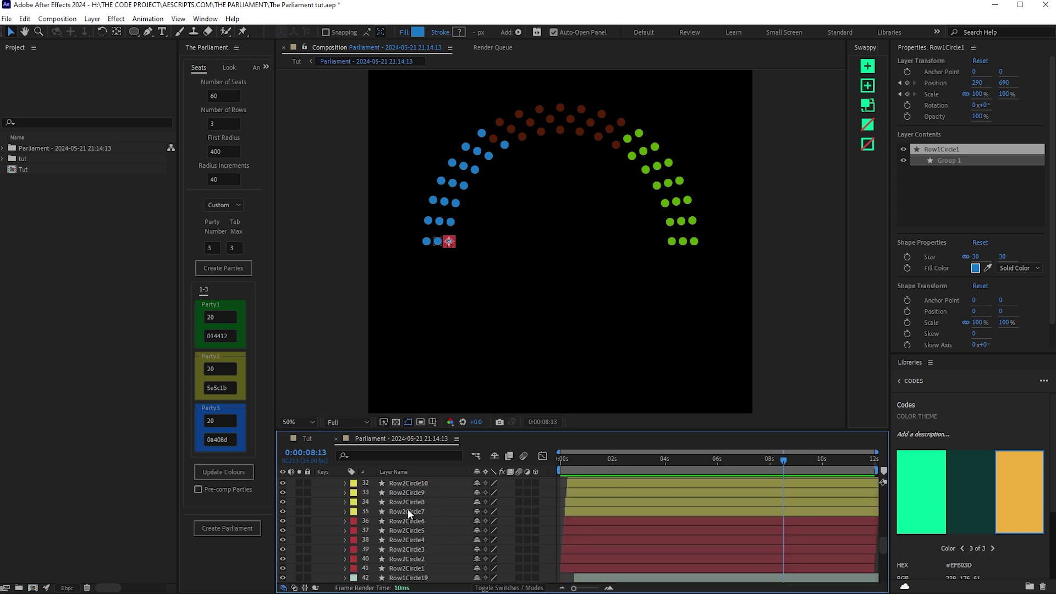
scroll(408, 511, "down", 4)
scroll(407, 496, "up", 1)
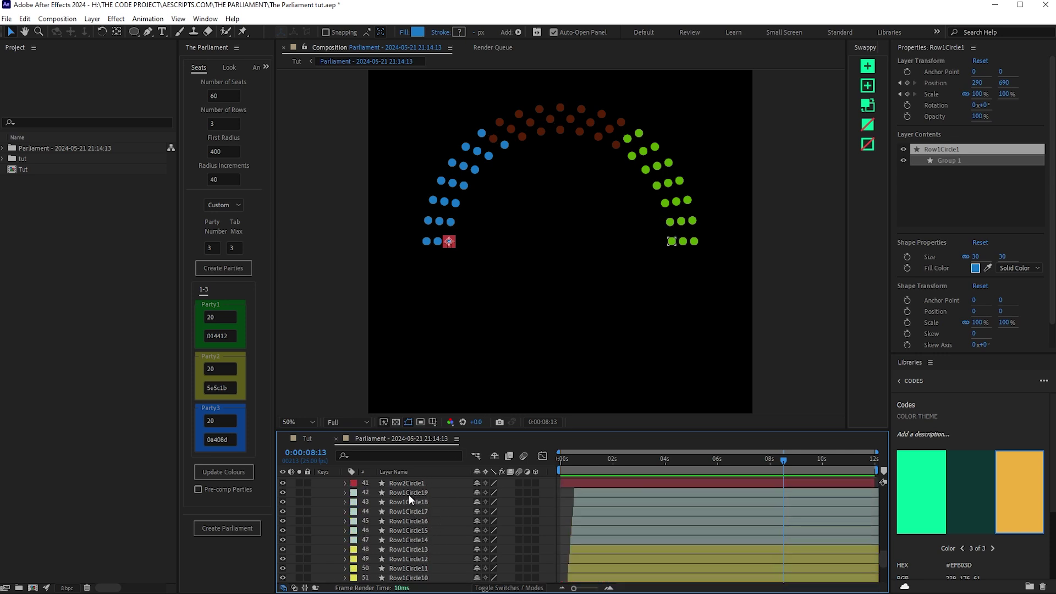
left_click(410, 492, "shift")
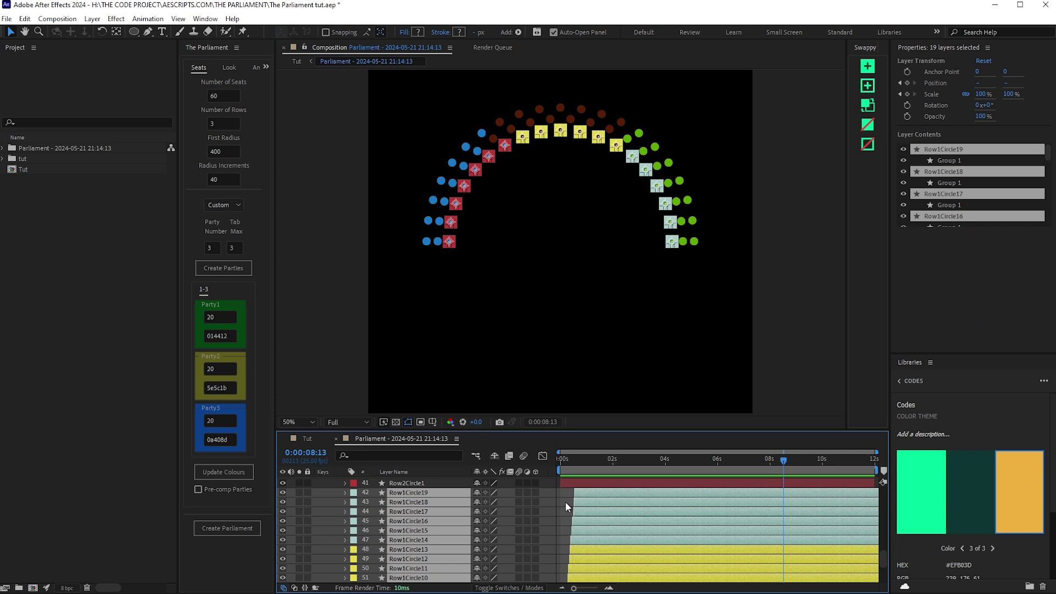
scroll(566, 502, "down", 3)
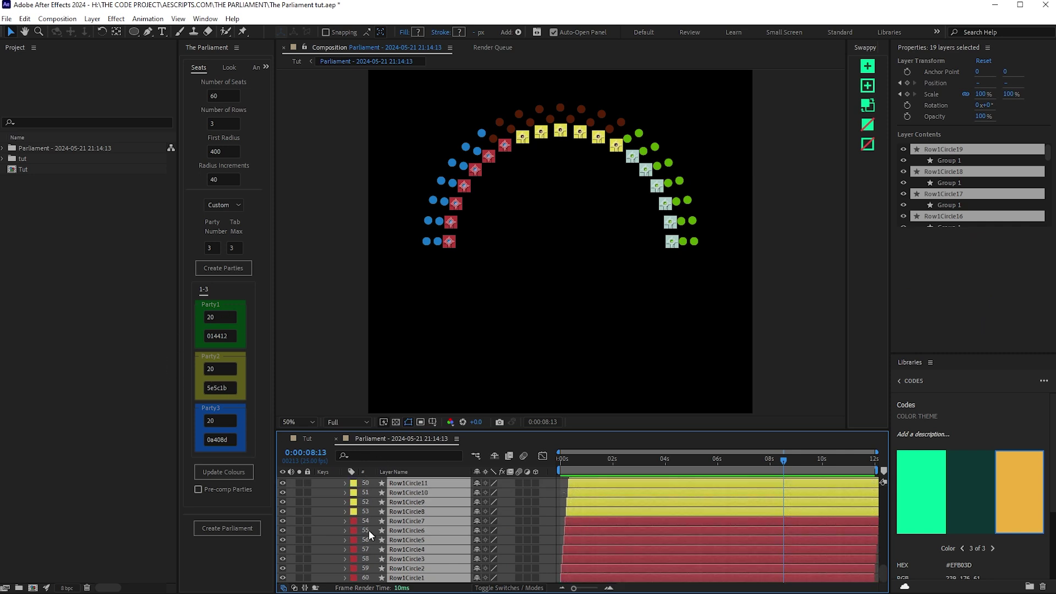
Examine the circle layers' Position and Scale keyframes with the time at 0:00:01:23, and return to the Tut composition
left_click(549, 500)
scroll(550, 513, "up", 1)
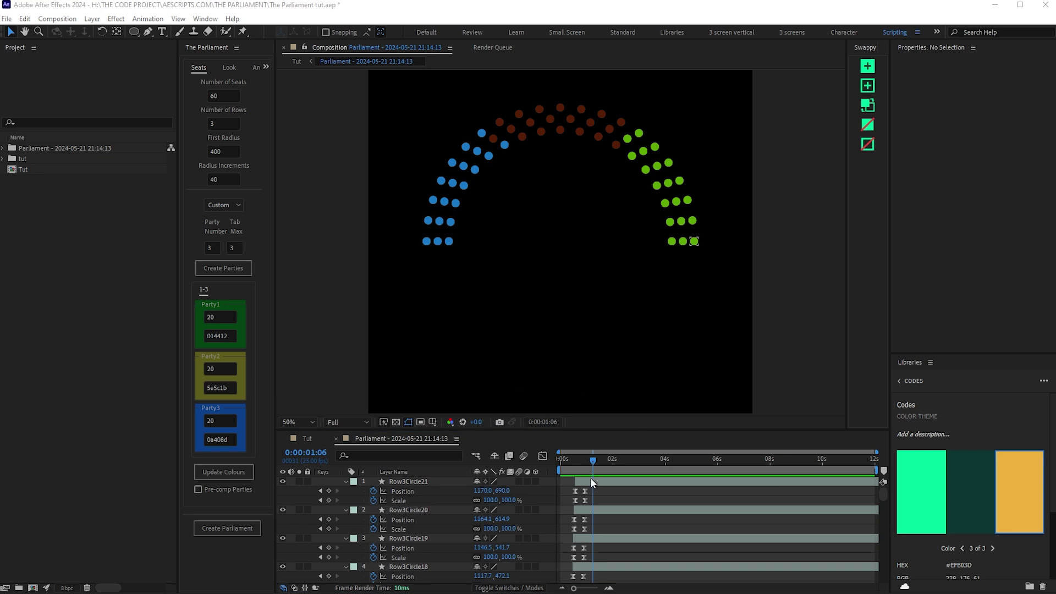
left_click(593, 492)
left_click_drag(593, 461, 611, 473)
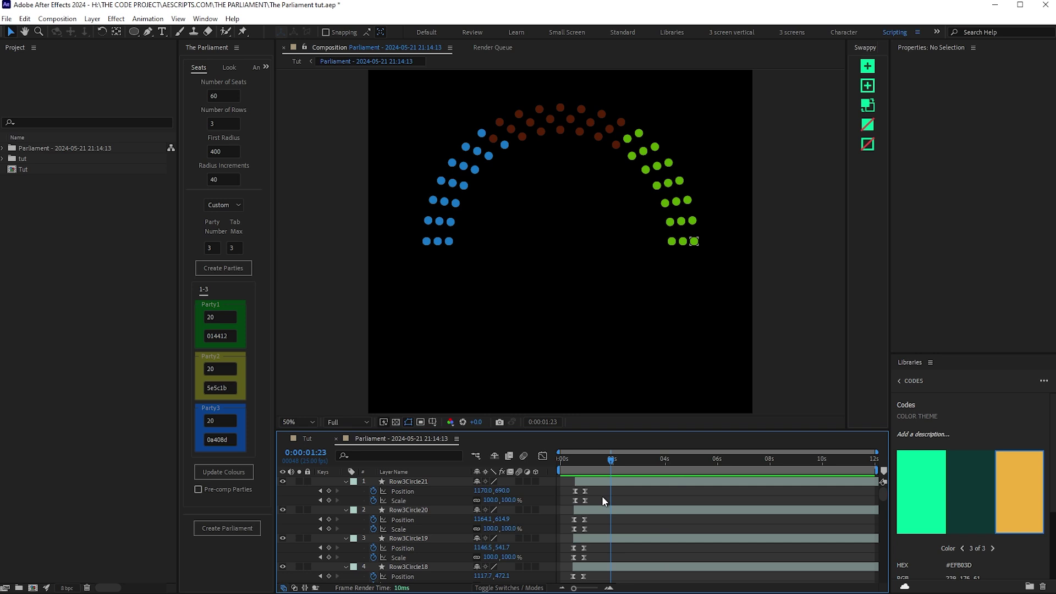
key("Tab")
left_click(516, 495)
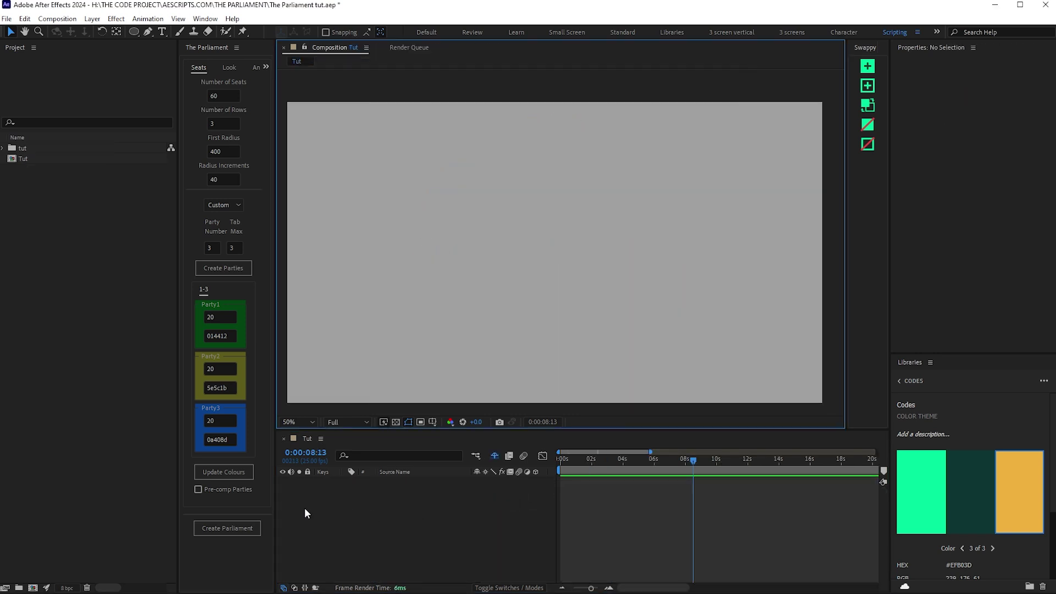
Enable pre-composing of parties, generate the parliament in Tut, and open its composition
left_click(204, 491)
left_click(242, 527)
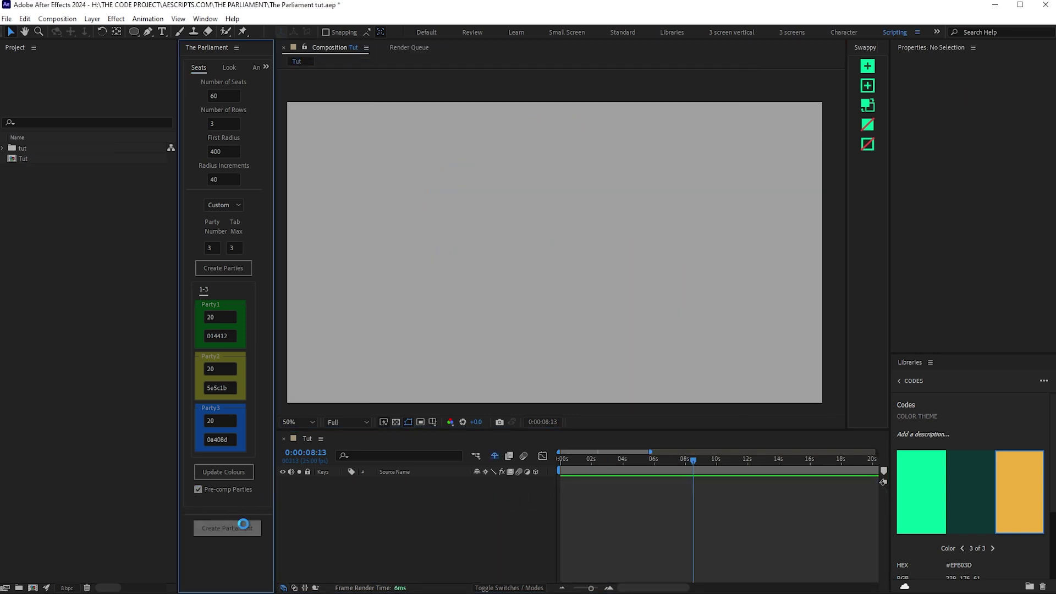
left_click(579, 494)
double_click(581, 480)
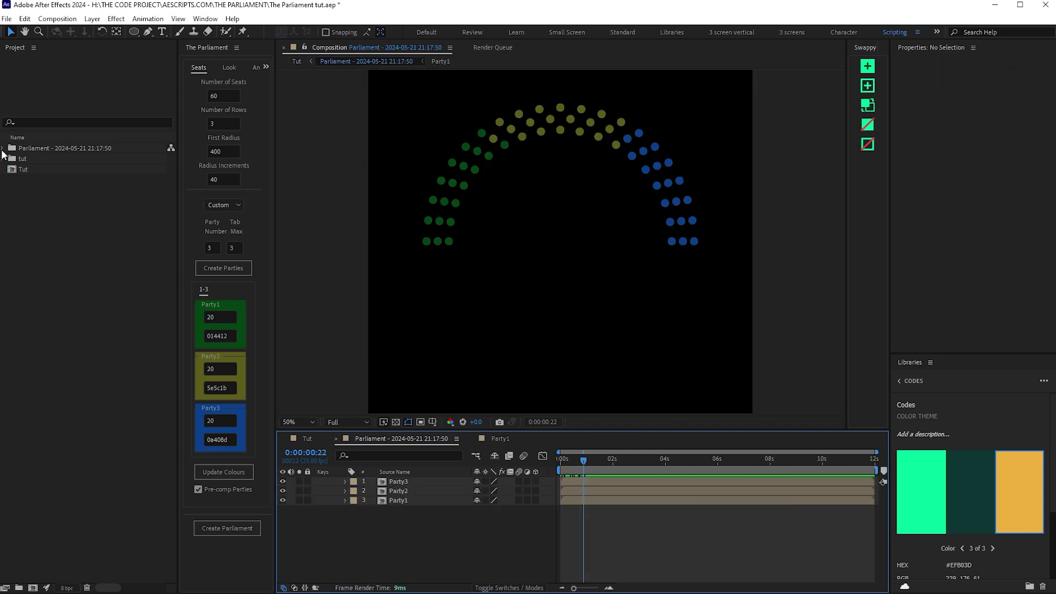
Examine the Party1, Party2 and Party3 compositions inside the generated parliament's project folder, and collapse the folder
left_click(3, 149)
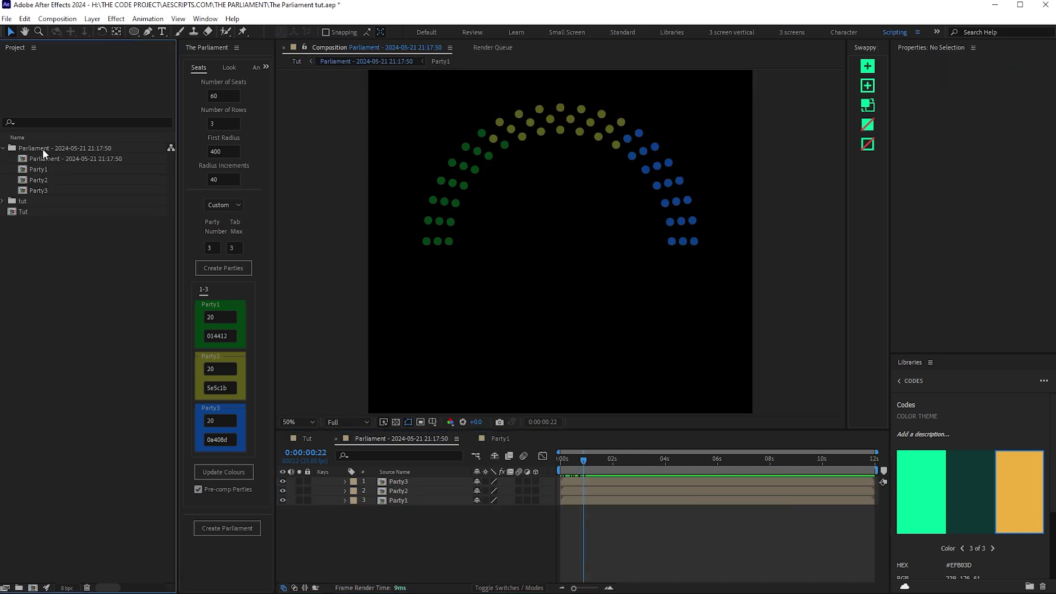
left_click(31, 167)
left_click(31, 180)
left_click(31, 190)
left_click(38, 150)
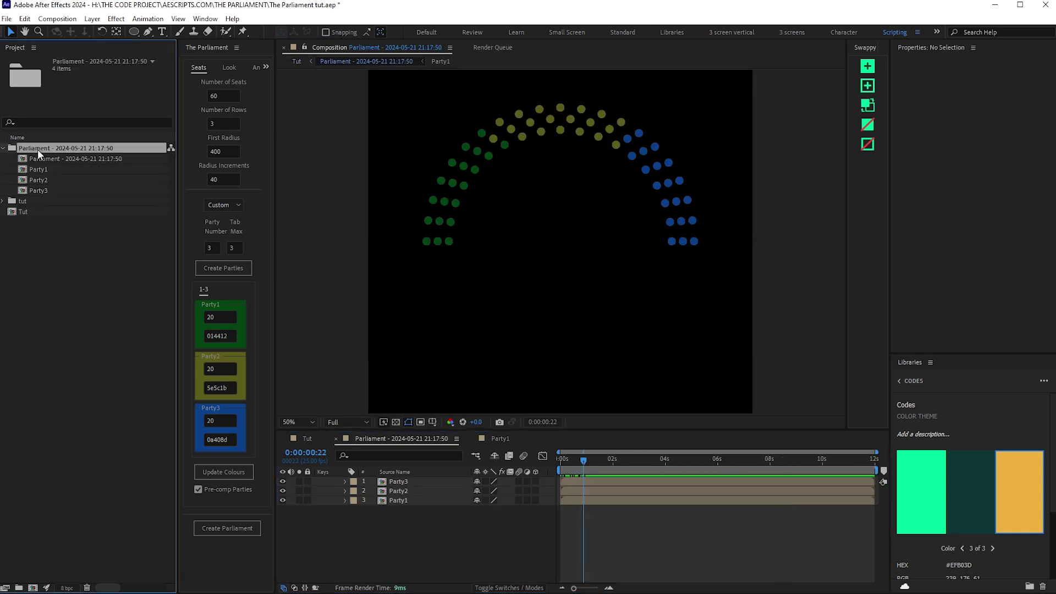
left_click(4, 149)
left_click(398, 514)
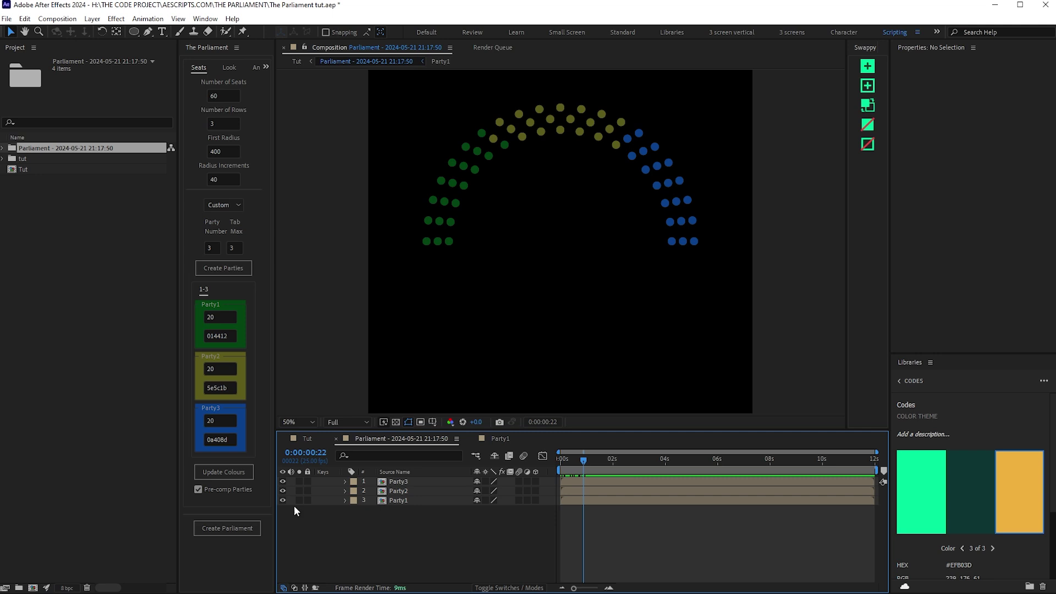
Undo the generated parliament and disable pre-composing of parties
key("ctrl+z")
left_click(227, 489)
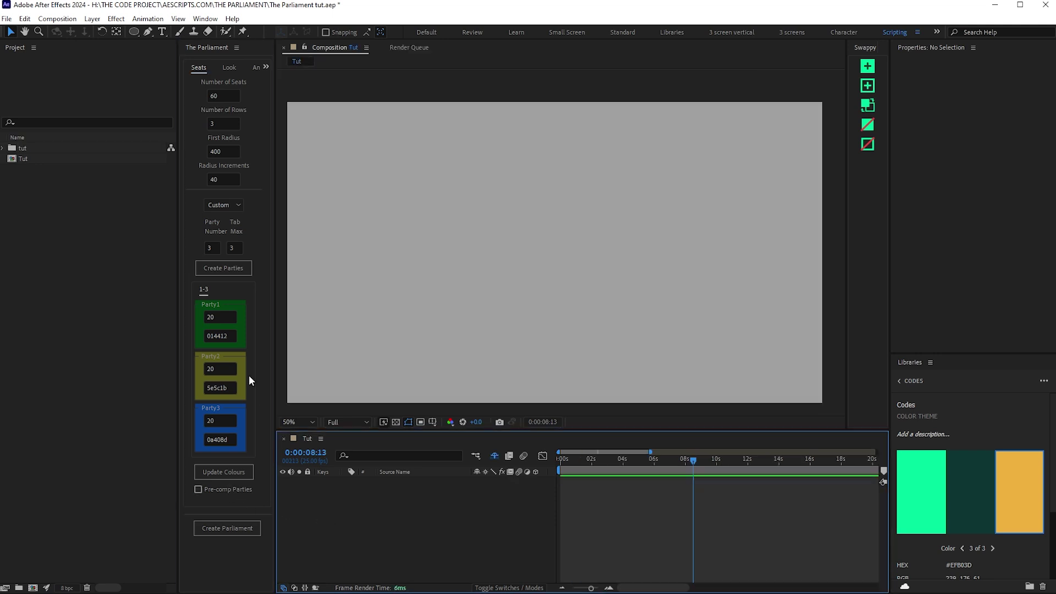
left_click(217, 315)
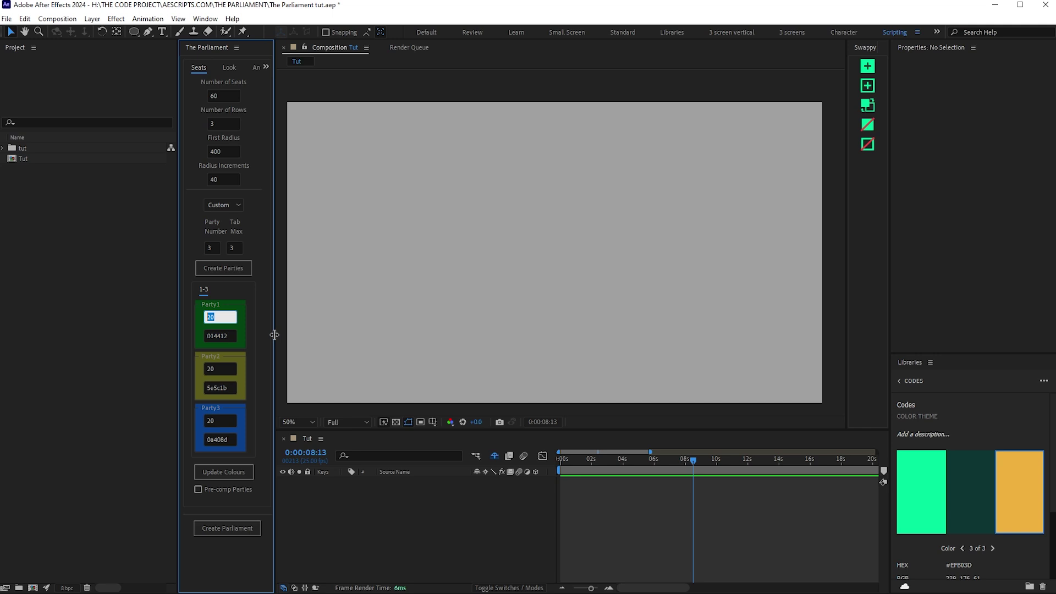
left_click(216, 334)
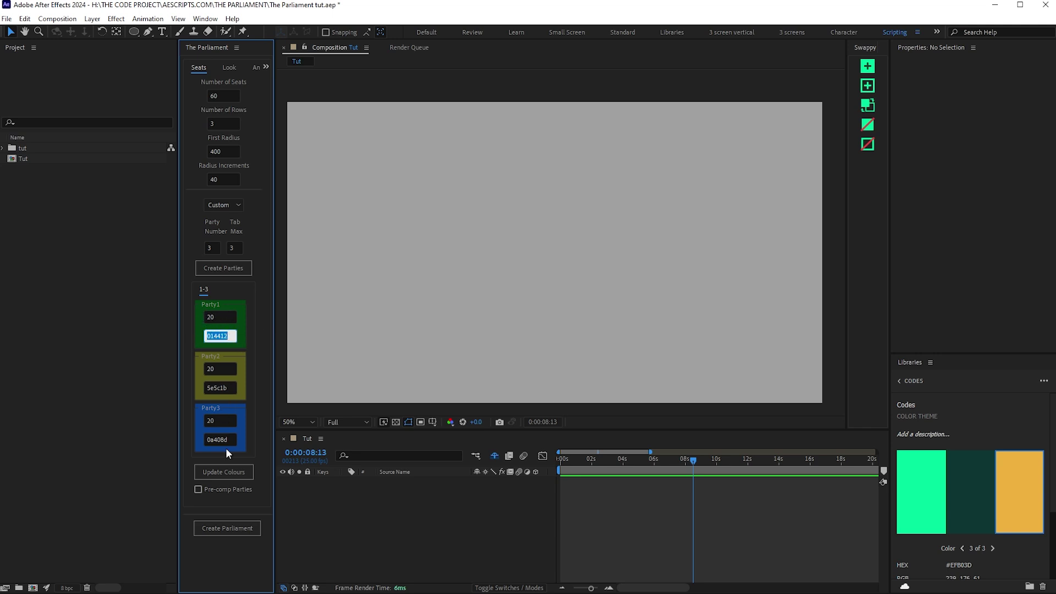
left_click(285, 499)
Set the seat shape to Square and generate the parliament in Tut
left_click(228, 69)
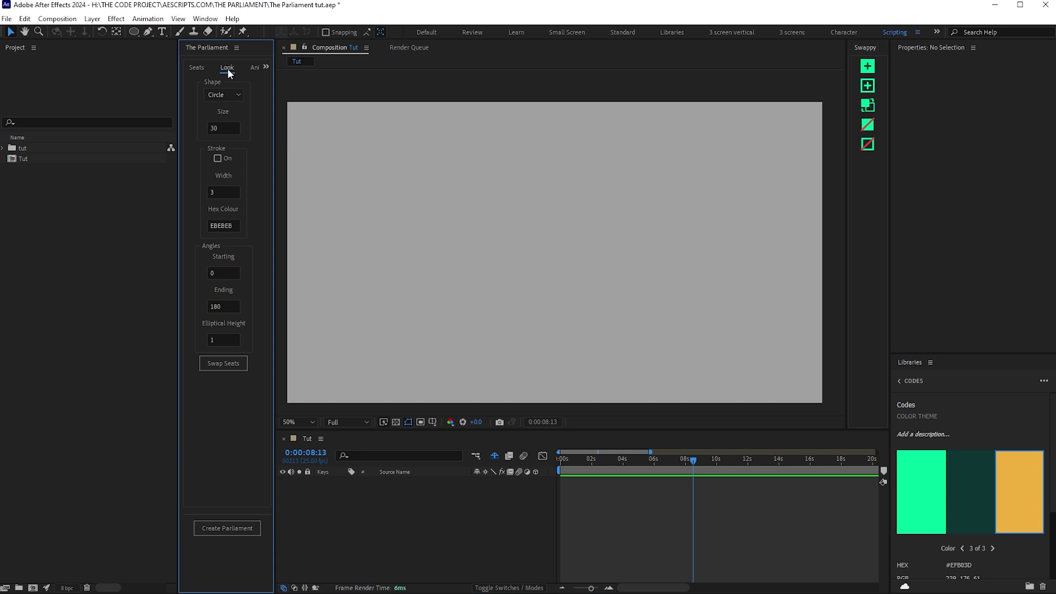
left_click(229, 96)
left_click(226, 113)
left_click(288, 505)
left_click(217, 524)
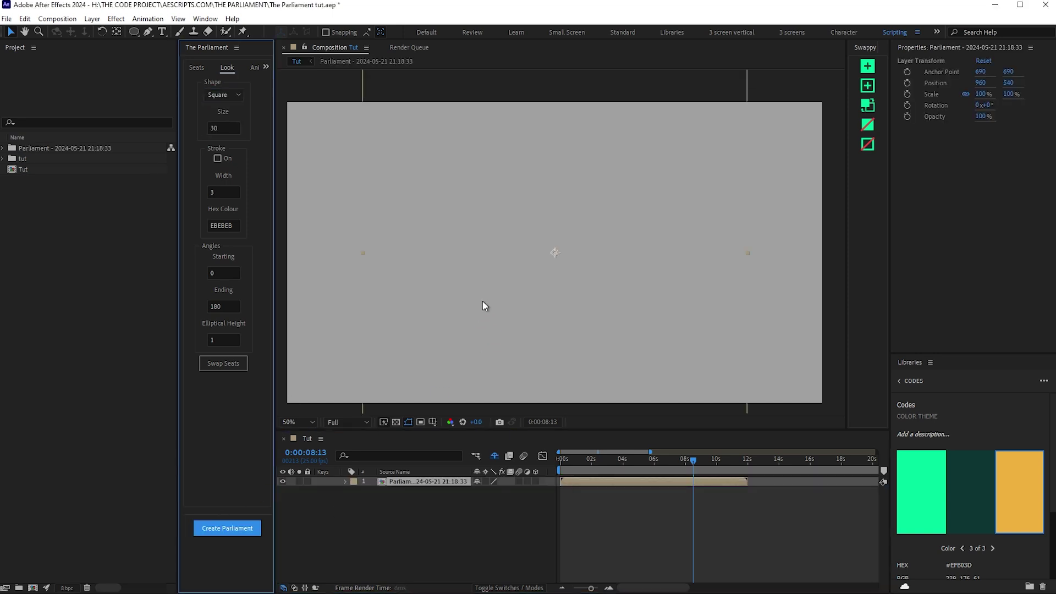
Preview the square-seat parliament's animation from the start of Tut, and undo its generation
left_click(215, 128)
left_click_drag(599, 461, 537, 464)
key("space")
key("space")
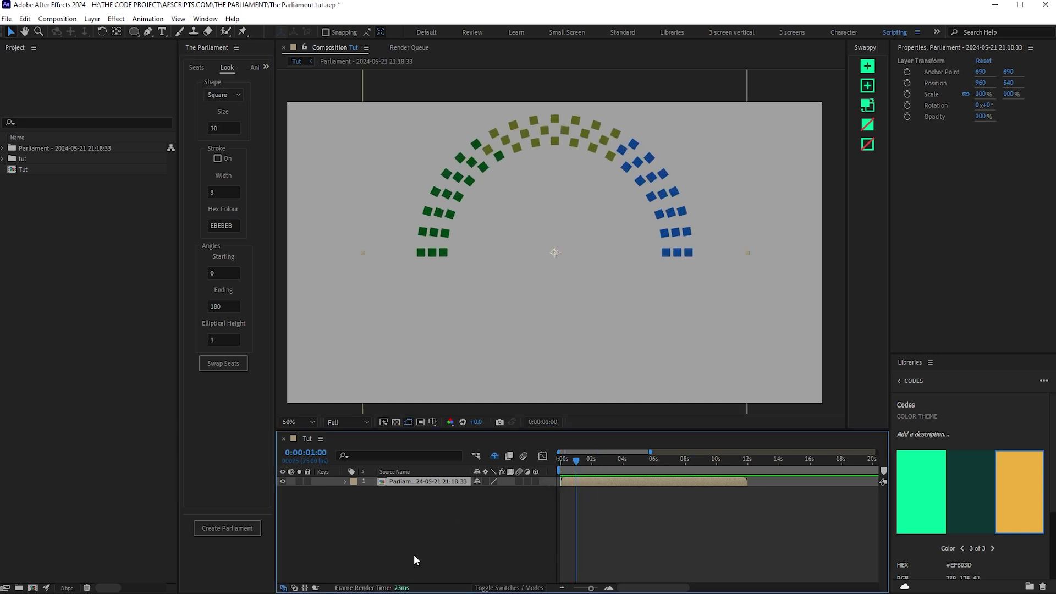
key("ctrl+z")
Set the seat shape to Custom, and reveal Tut's hidden layers with the custom shape layer made visible
left_click(210, 98)
left_click(226, 130)
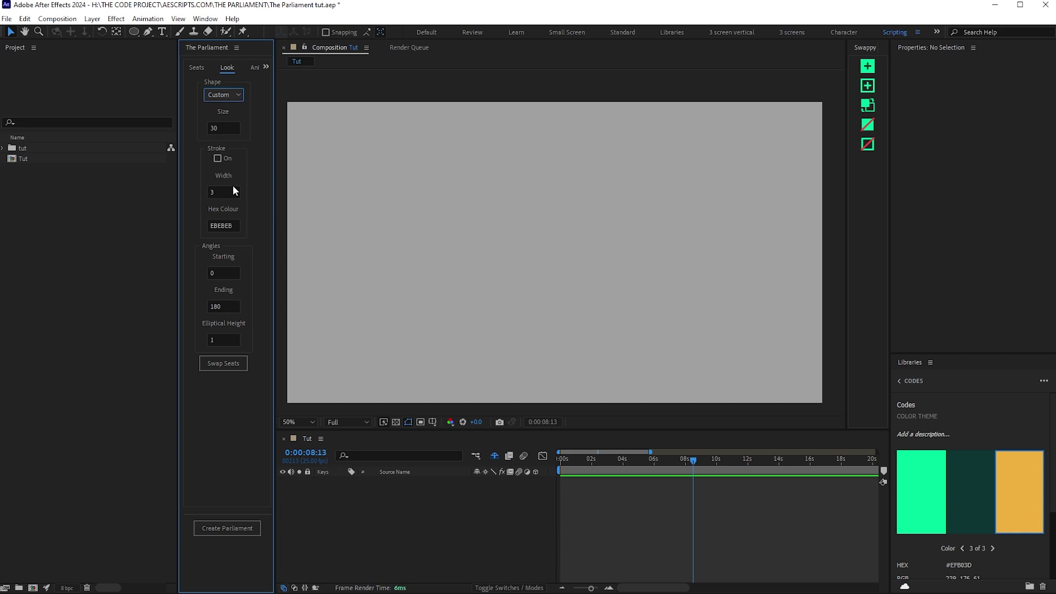
left_click(365, 531)
left_click(494, 456)
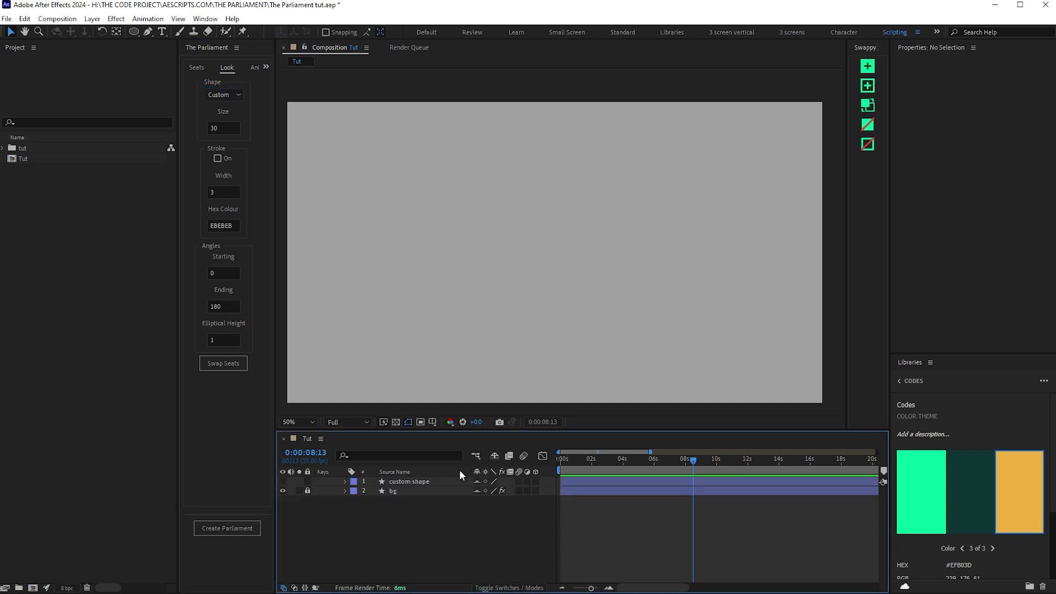
left_click(283, 481)
Select the custom shape layer in Tut and generate the parliament with it as the seat shape
scroll(550, 253, "up", 4)
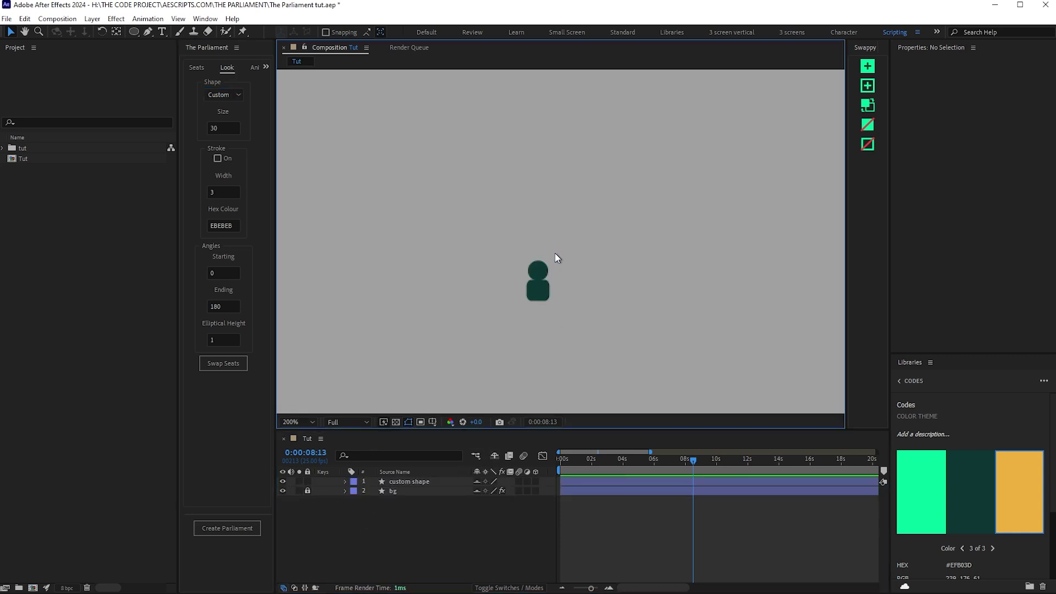
scroll(556, 255, "up", 2)
scroll(526, 293, "down", 4)
left_click_drag(526, 225, 586, 278)
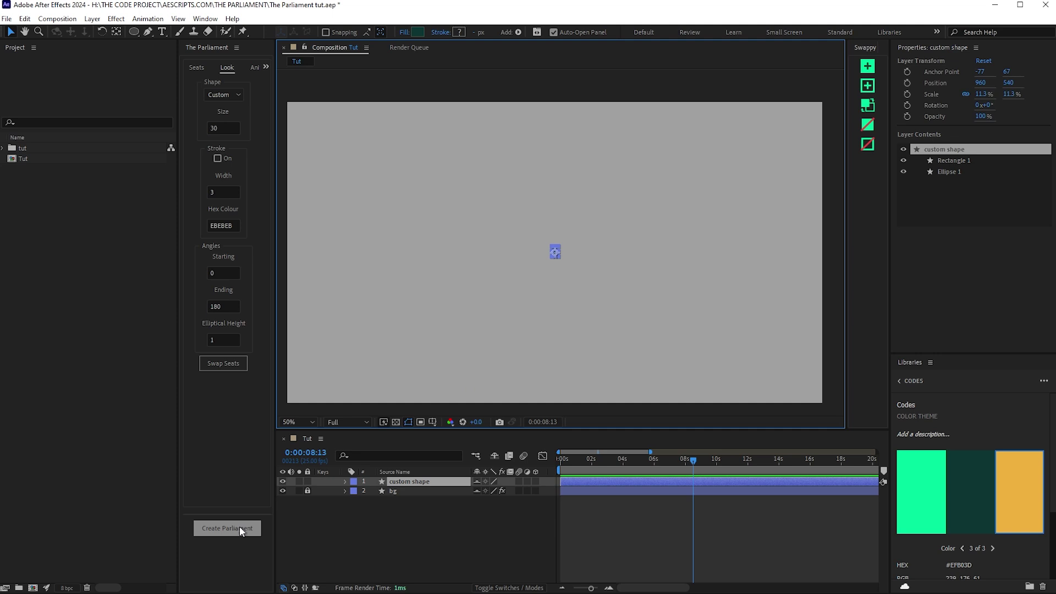
left_click(240, 527)
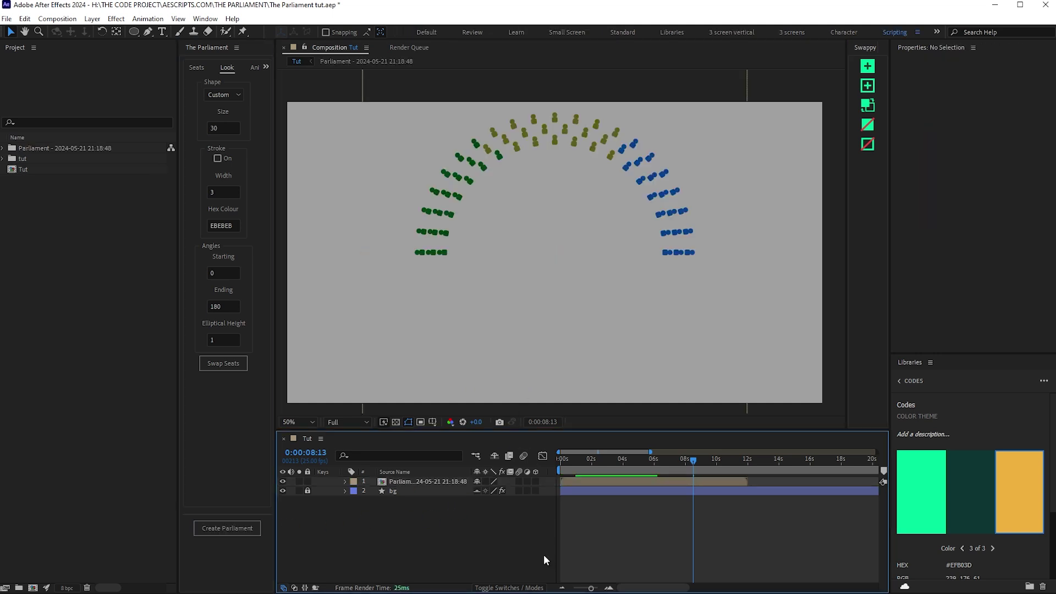
Set the seat stroke width to 30 and generate the parliament from the selected custom shape
left_click(553, 227)
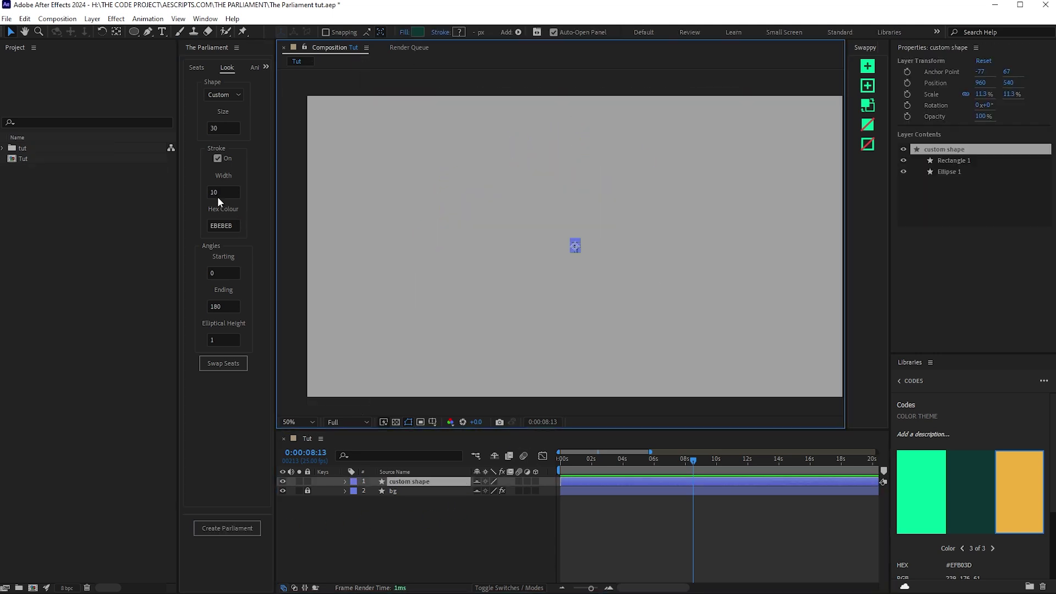
left_click(217, 192)
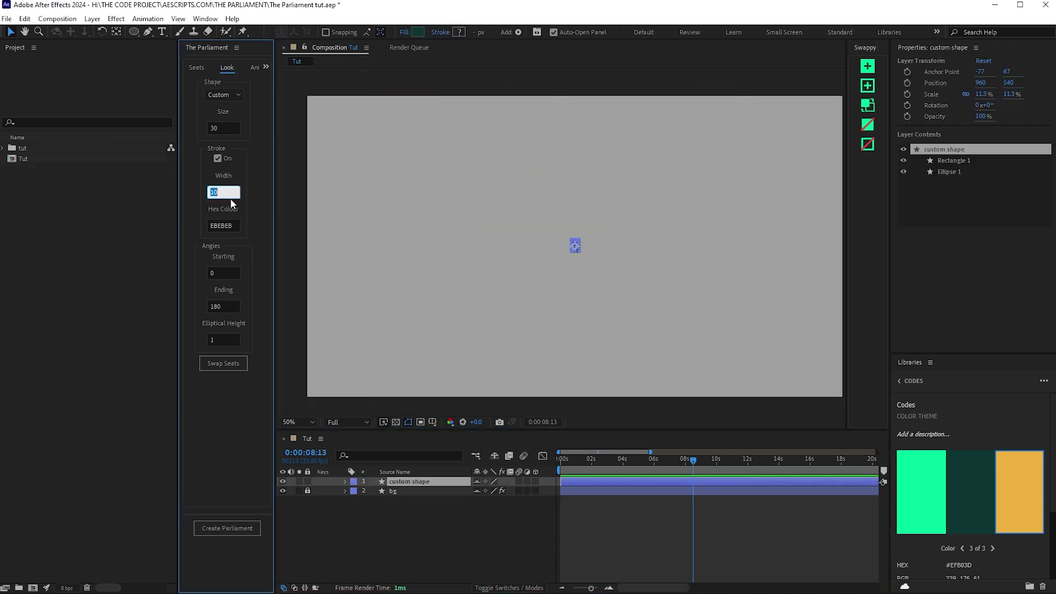
type("30")
key("Return")
left_click(215, 528)
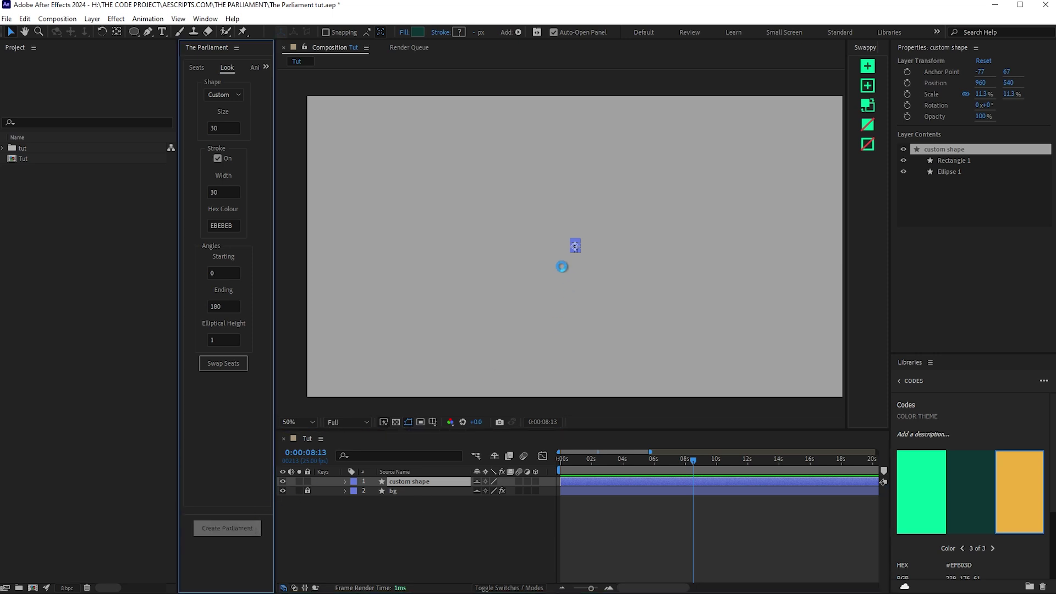
Inspect the stroked custom seats up close and scrub the parliament's animation back to the start
scroll(445, 188, "up", 2)
left_click_drag(451, 194, 698, 365)
scroll(505, 246, "down", 1)
left_click_drag(609, 229, 475, 238)
scroll(475, 237, "down", 1)
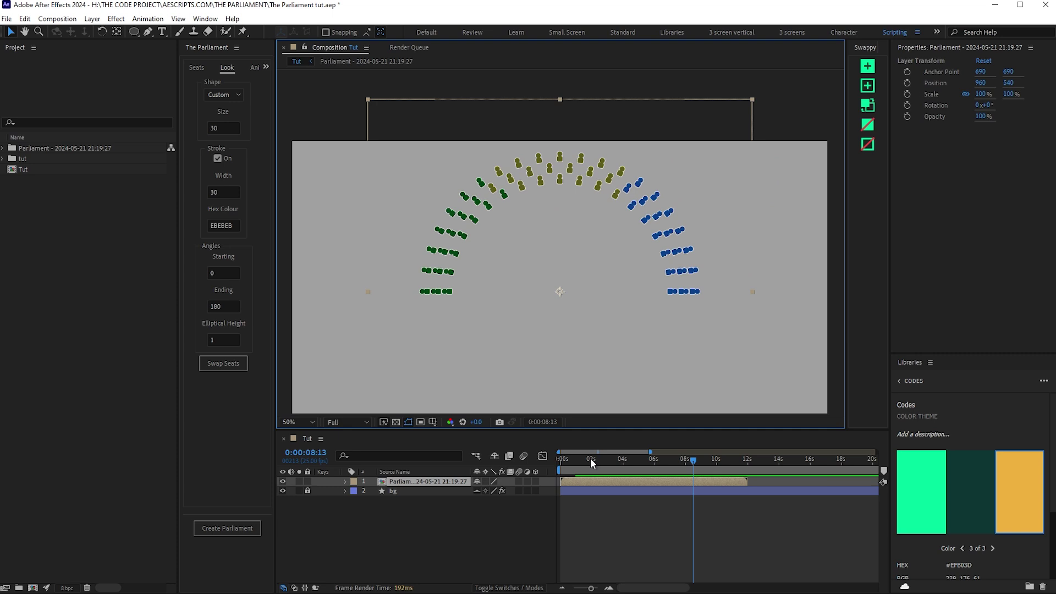
left_click_drag(589, 461, 535, 466)
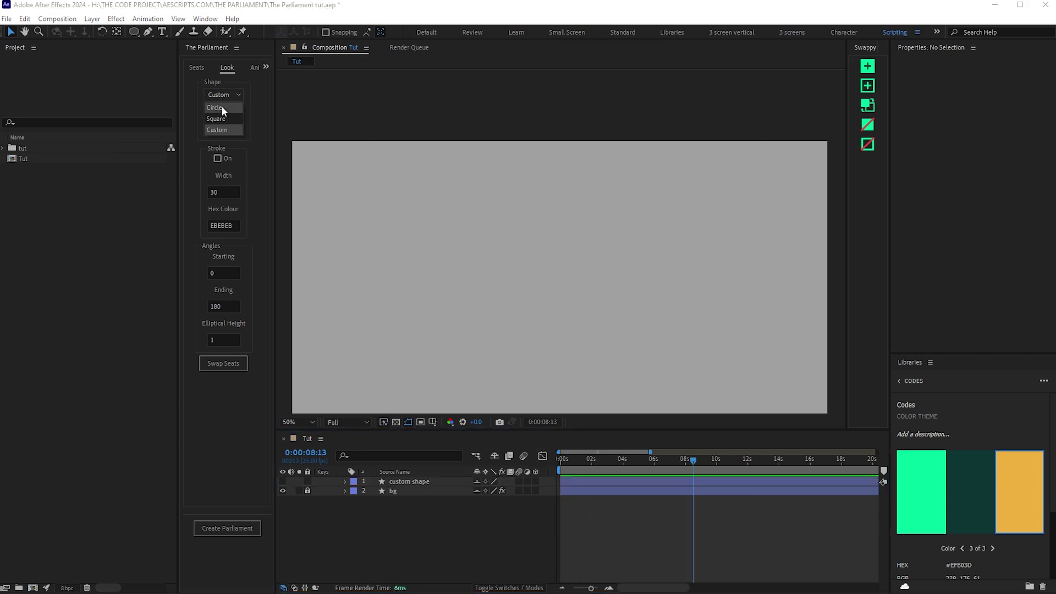
Set the seat shape to Circle with a starting angle of 30 and an ending angle of 150, and generate the parliament
left_click(223, 118)
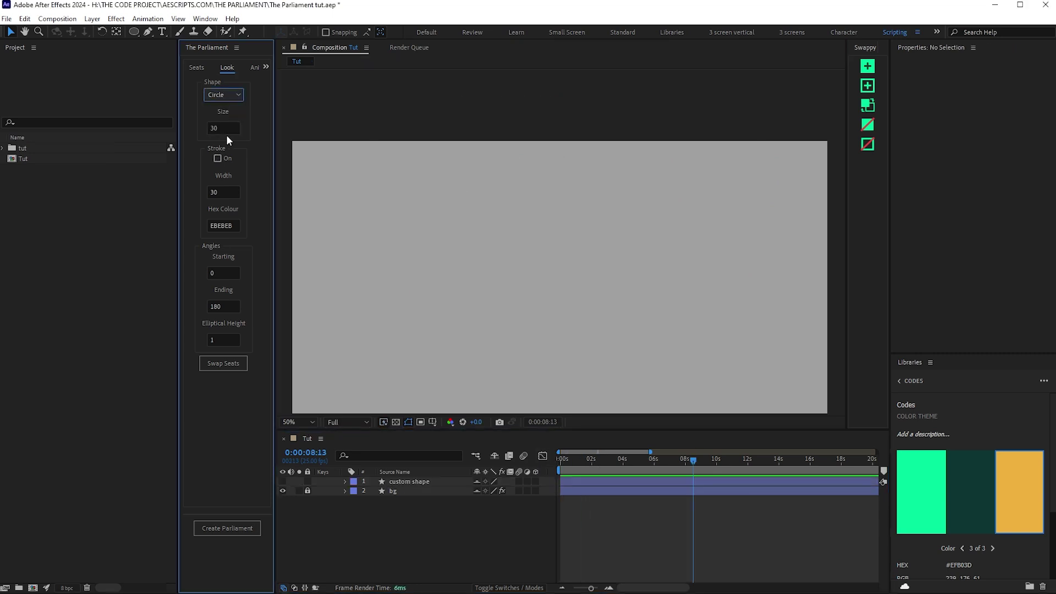
left_click(224, 273)
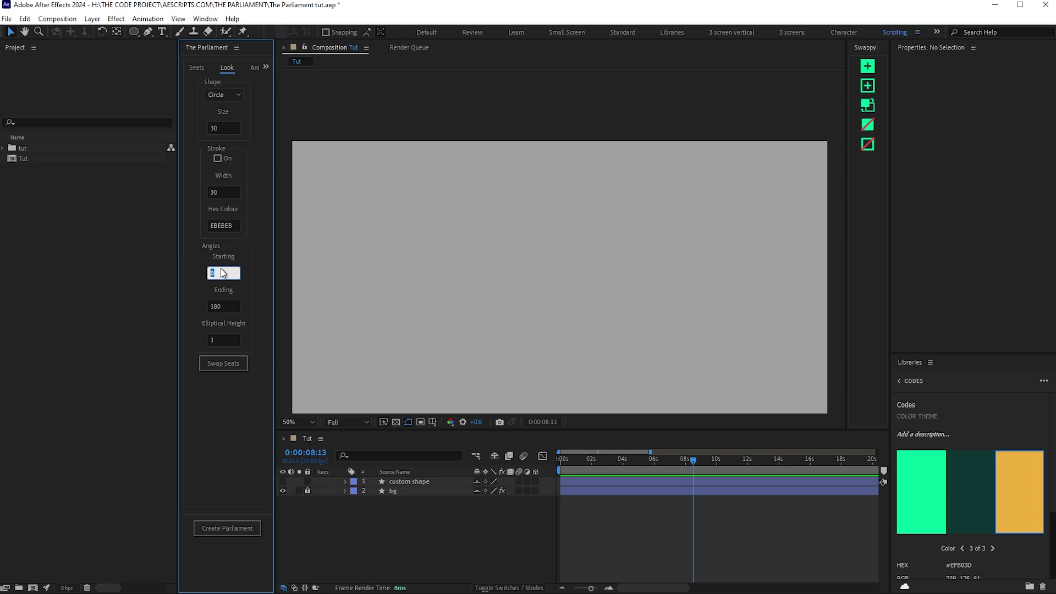
type("30")
key("Return")
left_click(224, 307)
type("150")
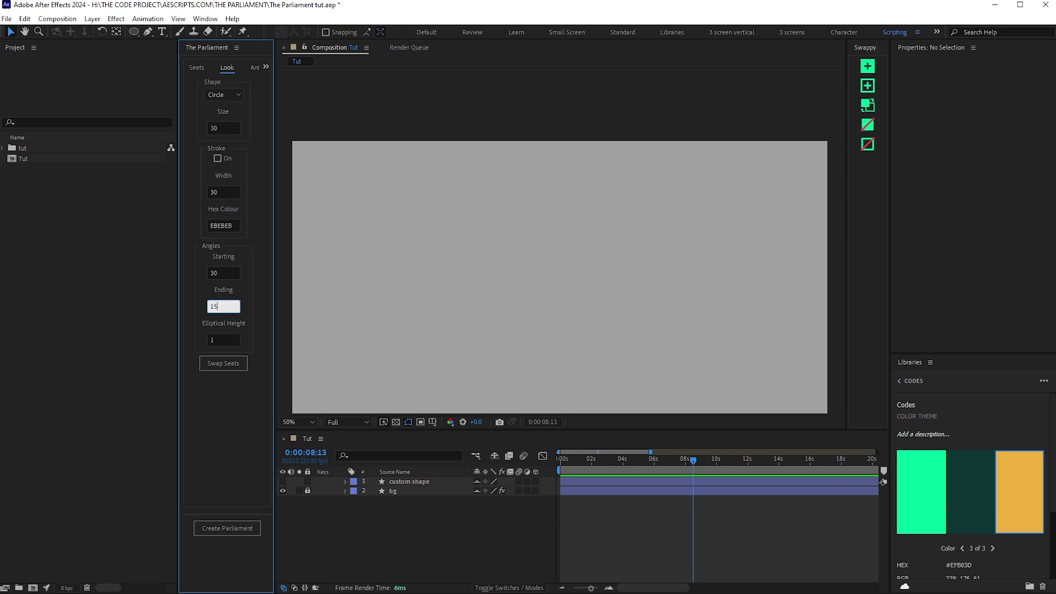
left_click(219, 291)
left_click(249, 528)
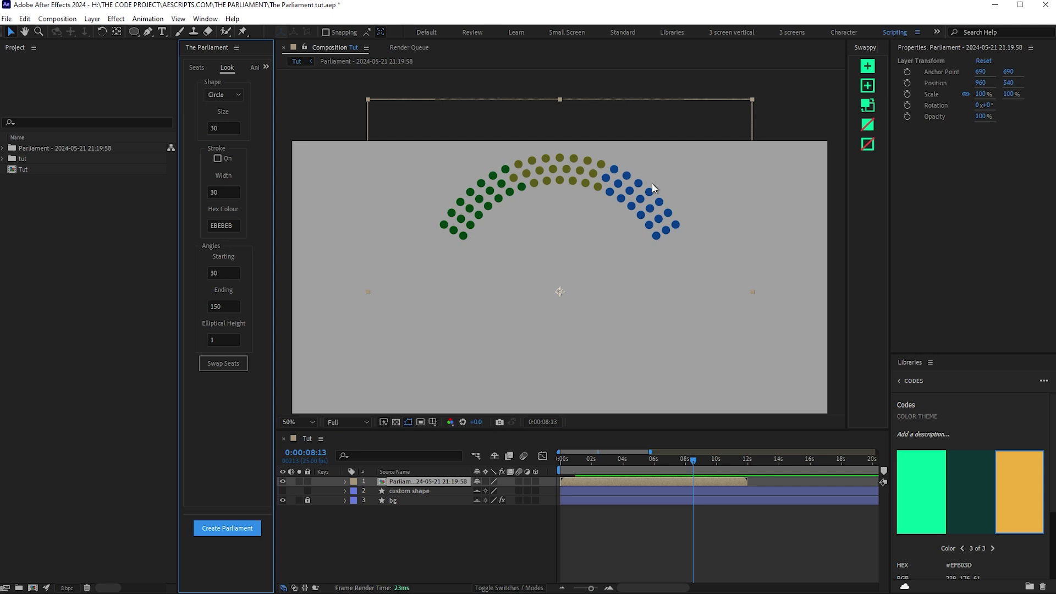
Set the starting angle to 0 and undo the generated parliament
left_click(225, 272)
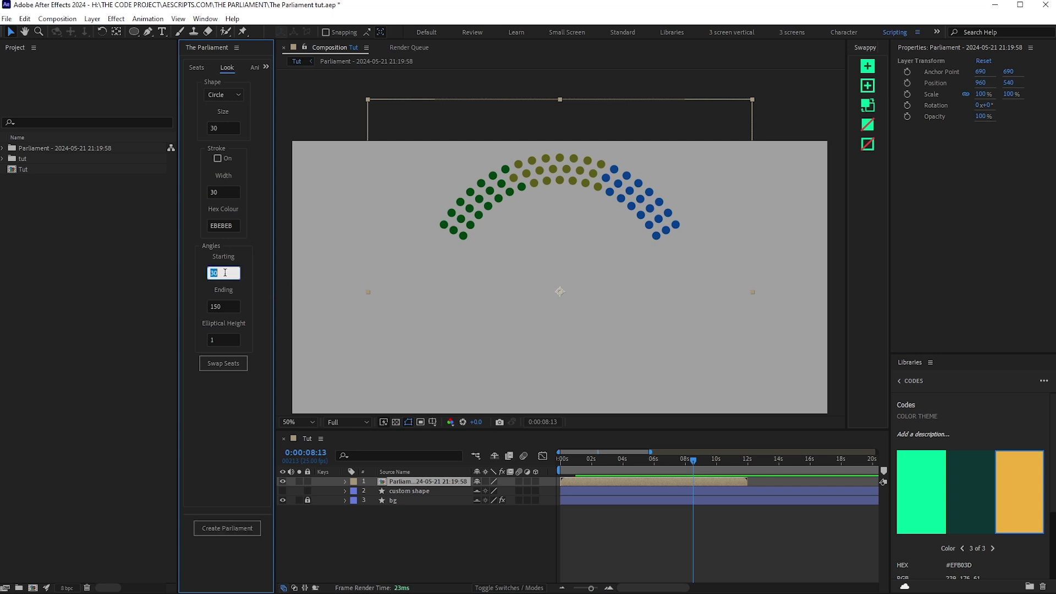
type("0")
left_click(259, 271)
key("ctrl+z")
Set the starting angle to -30 and the ending angle to 210, and generate the parliament
left_click(232, 274)
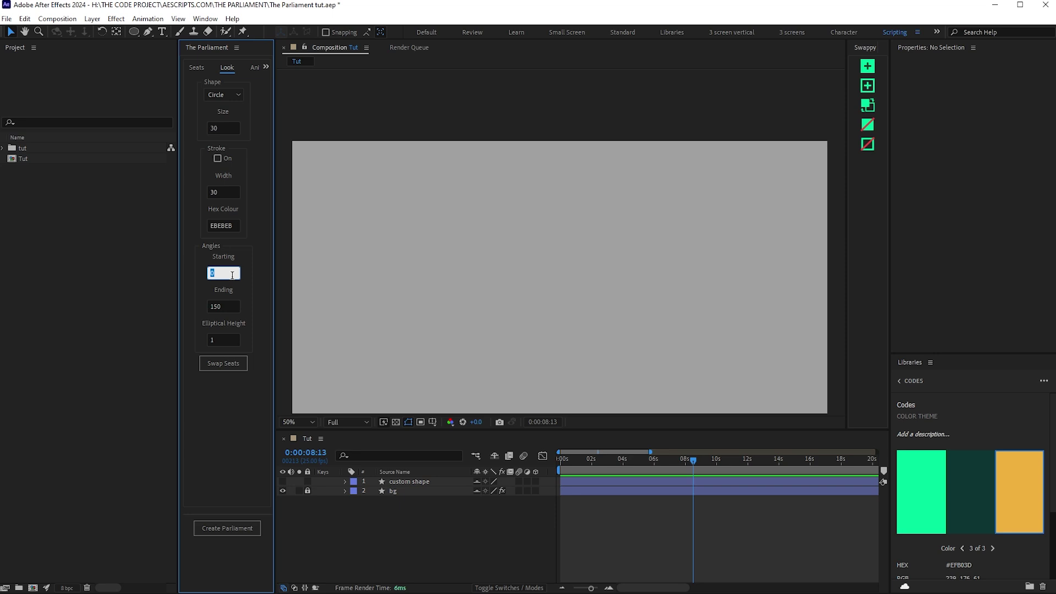
type("-30")
key("Tab")
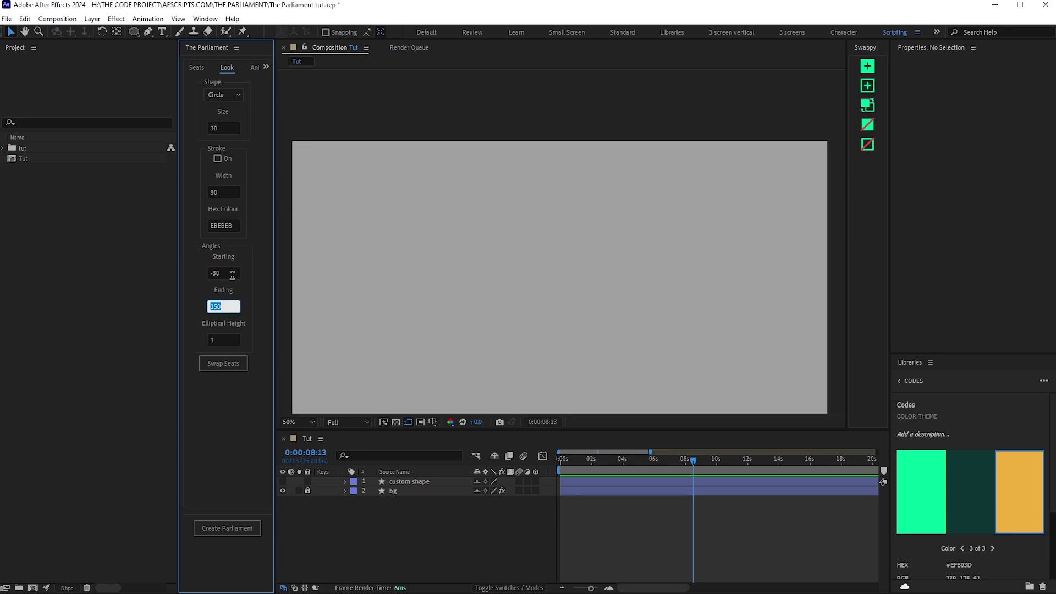
type("210")
key("Return")
left_click(382, 542)
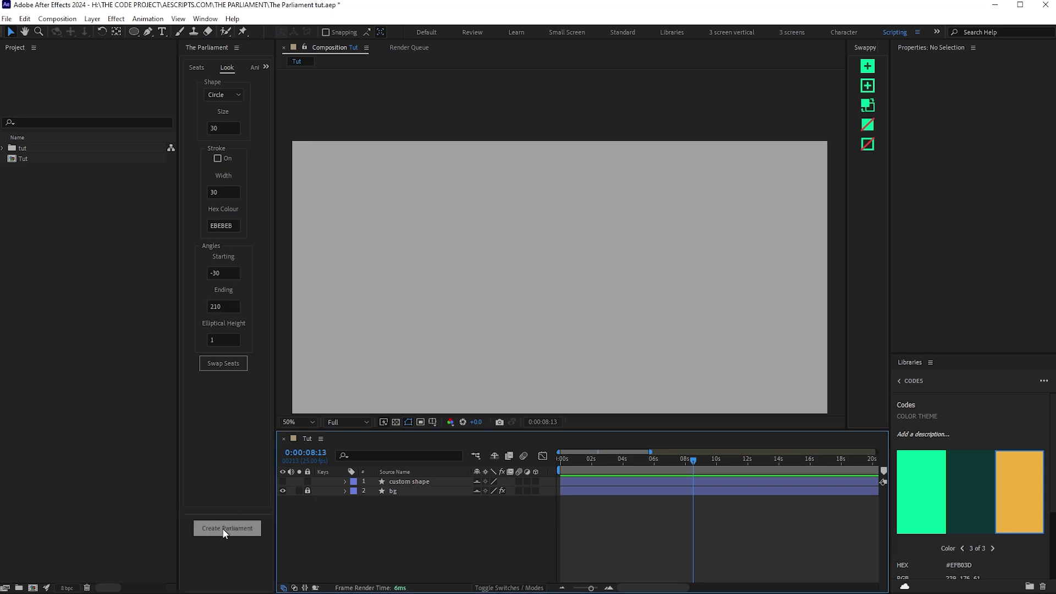
left_click(224, 533)
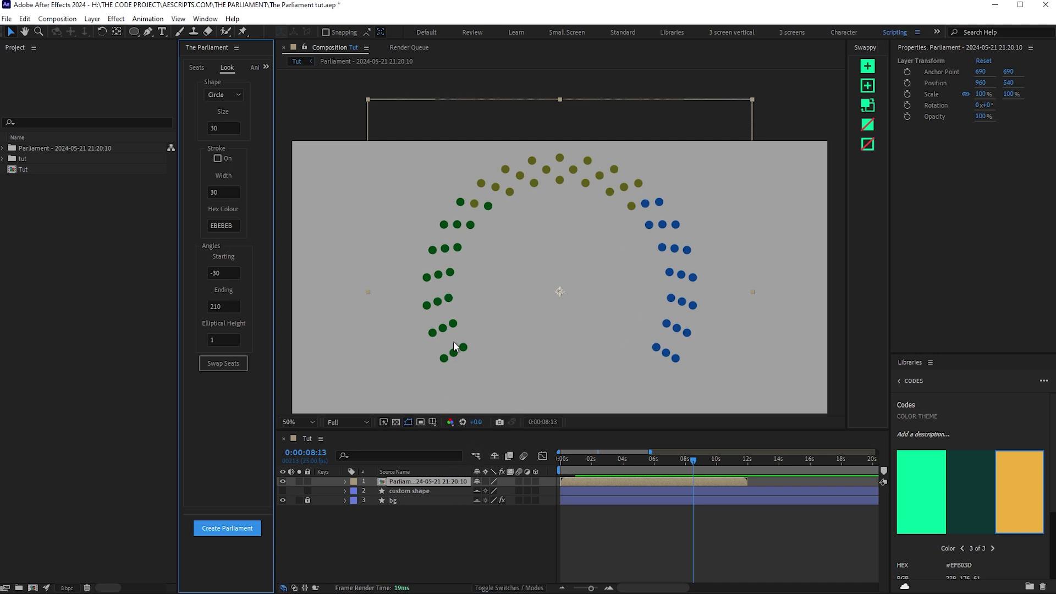
Undo the generated parliament, and set the number of seats to 150 and the number of rows to 5
key("ctrl+z")
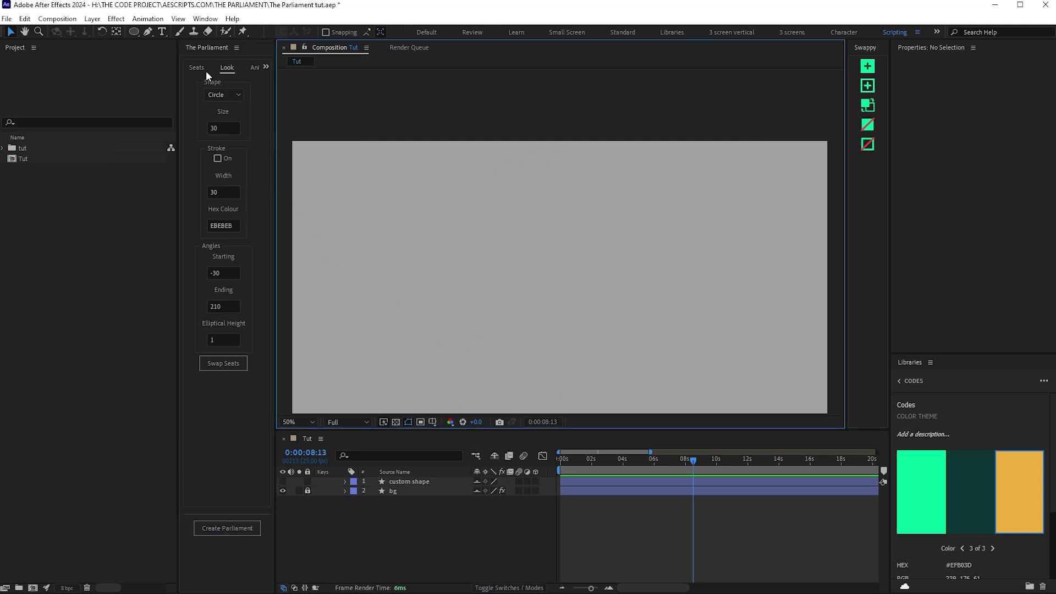
left_click(203, 69)
left_click(219, 95)
left_click_drag(231, 96, 184, 92)
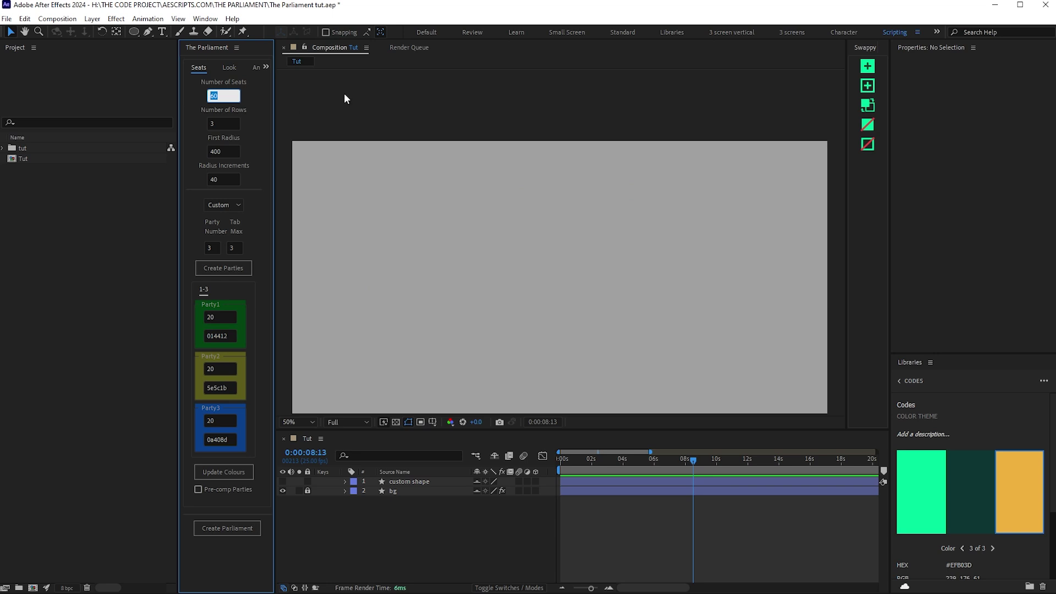
type("150")
key("Return")
double_click(230, 126)
type("5")
key("Return")
Try to update the party colours and generate the 150-seat parliament with the existing party seat counts
left_click(227, 469)
left_click(231, 527)
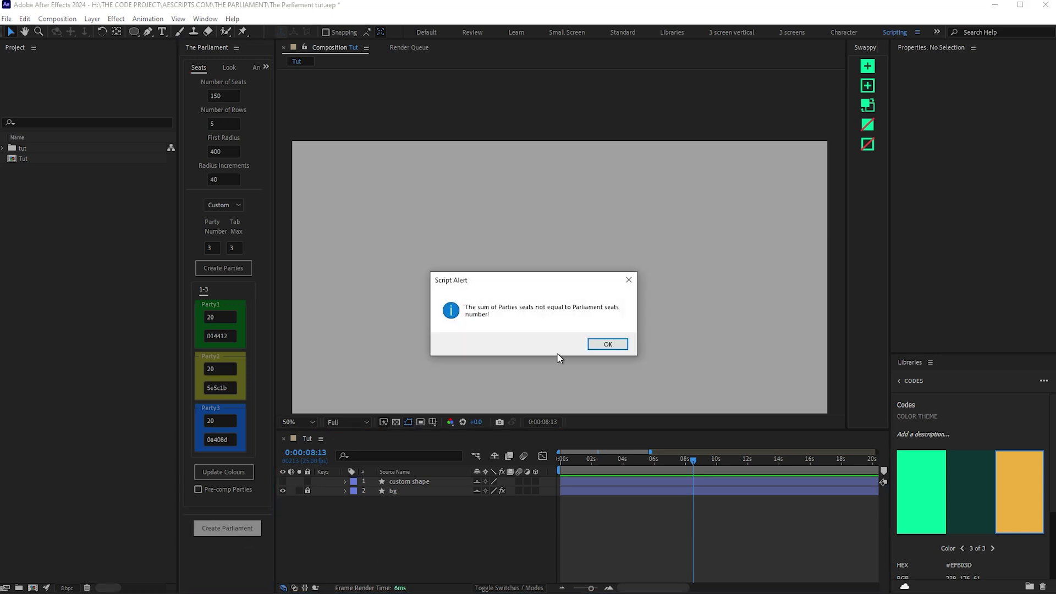
left_click(608, 344)
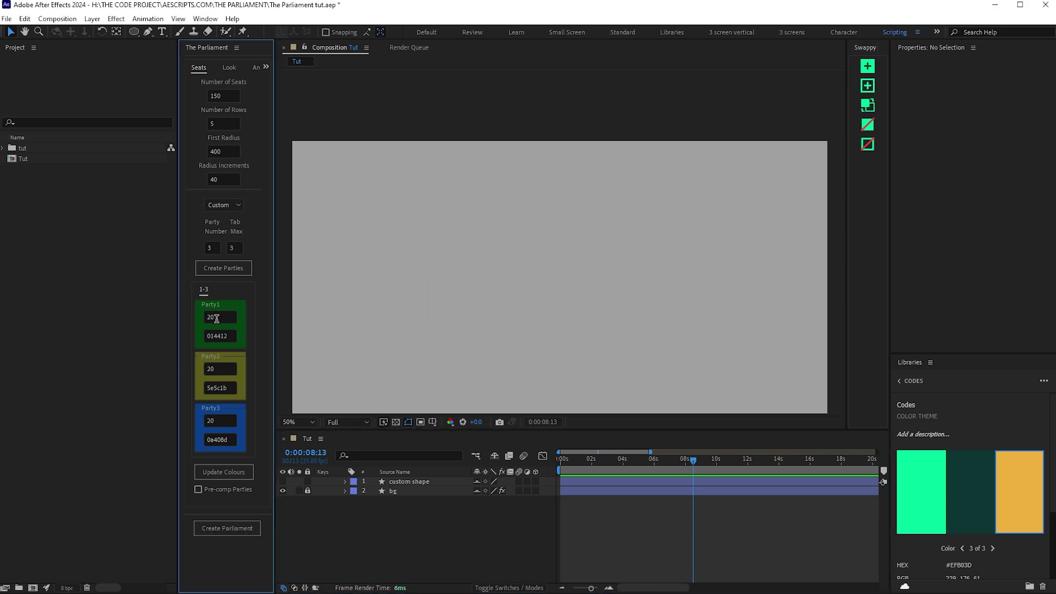
left_click(235, 536)
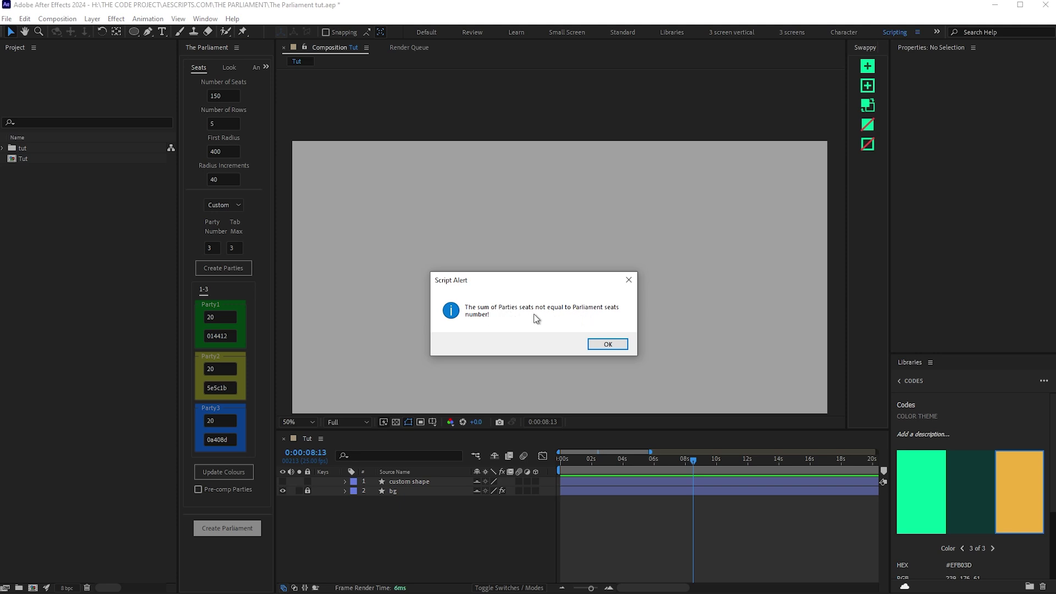
left_click(607, 344)
Compare the seat counts of Party1, Party2 and Party3 with the parliament's total number of seats
left_click_drag(229, 318, 188, 316)
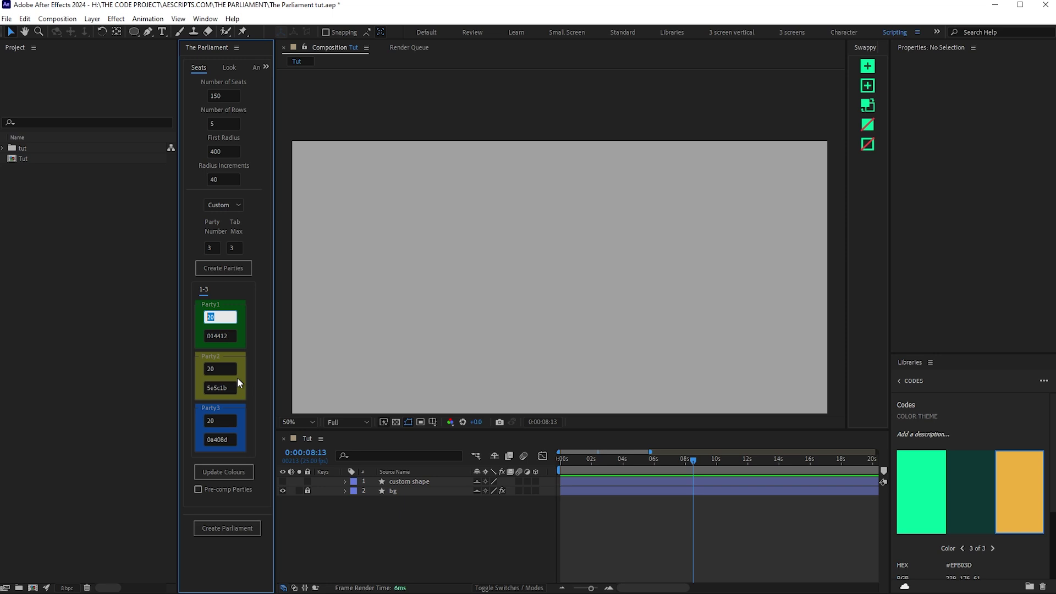
left_click_drag(228, 370, 195, 371)
left_click(220, 420)
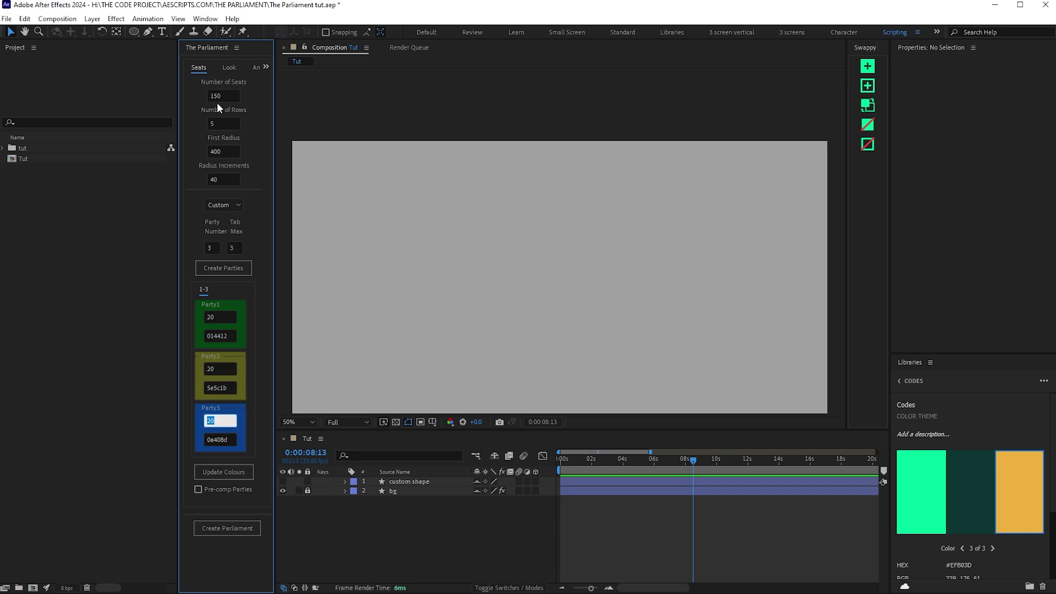
left_click(217, 103)
Assign 50 seats to Party1, 75 to Party2 and 25 to Party3, and generate the parliament in Tut
left_click(217, 316)
type("50")
key("Return")
left_click(223, 365)
type("75")
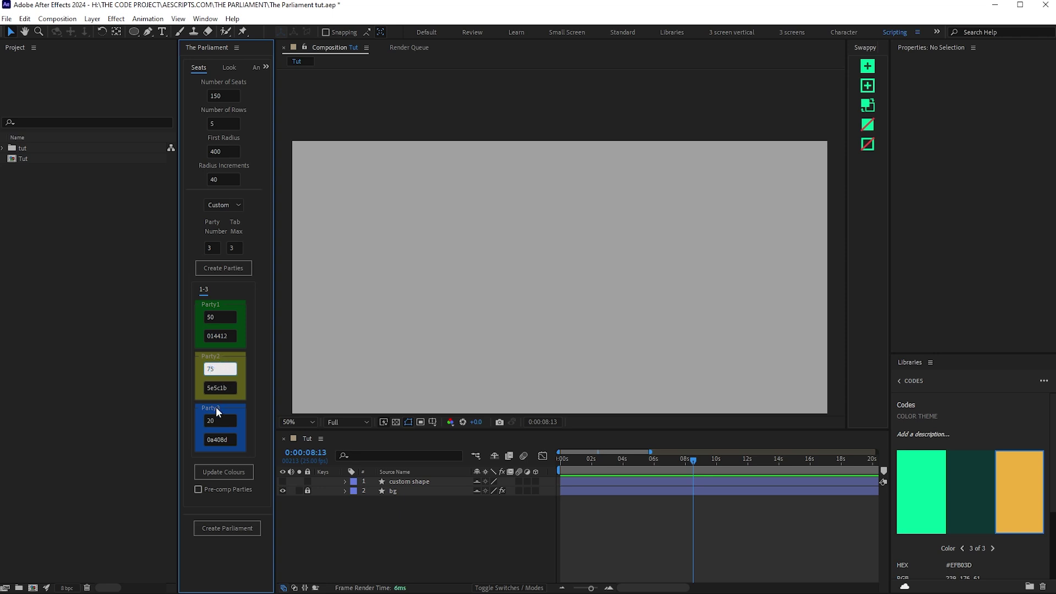
left_click(215, 417)
type("25")
left_click(407, 549)
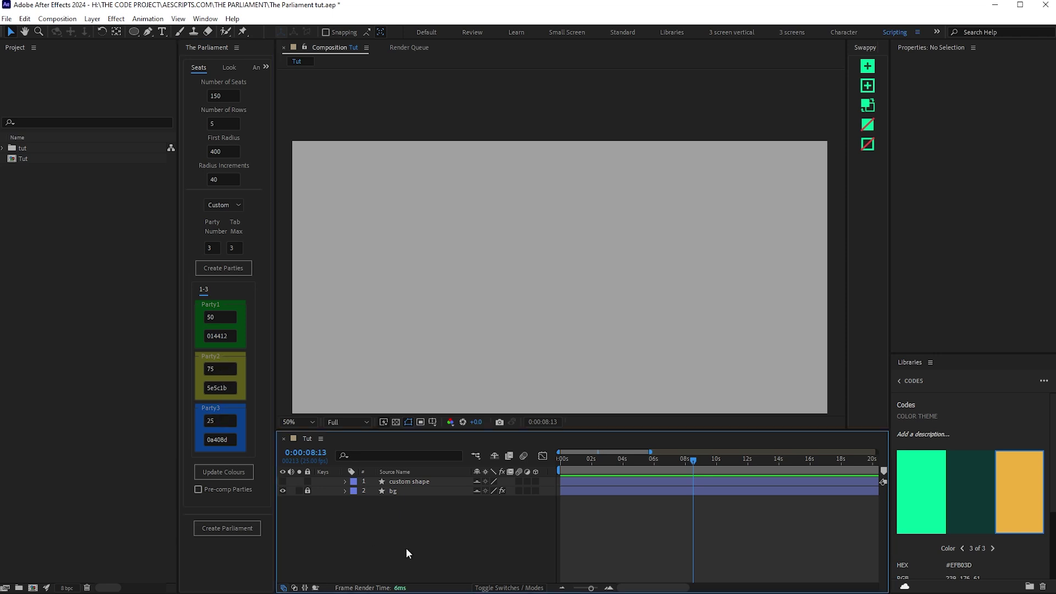
left_click(223, 529)
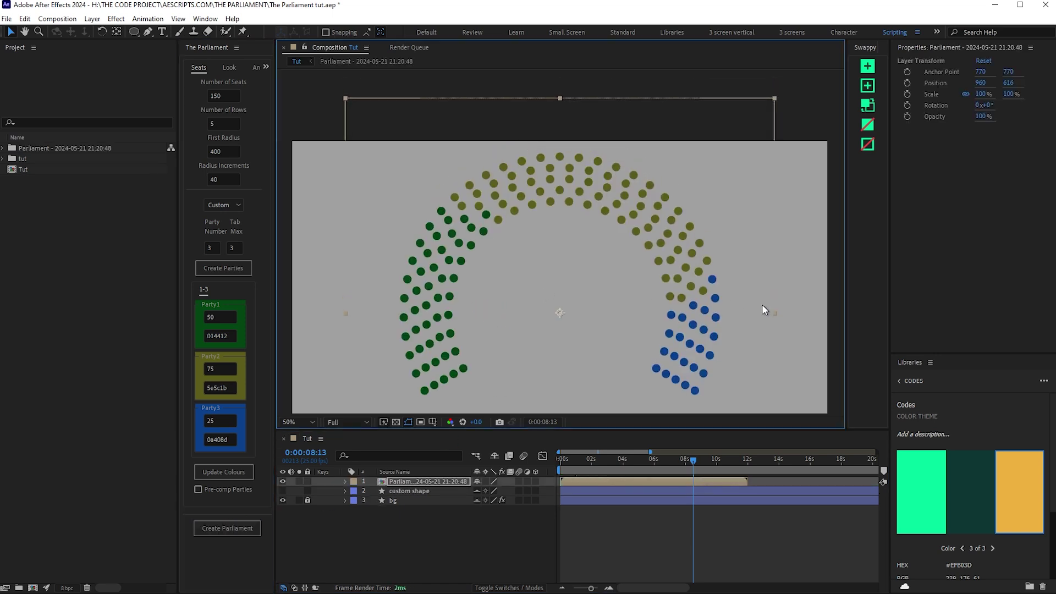
Play the generated parliament's animation in Tut from the start of the timeline
left_click(617, 523)
left_click_drag(599, 462, 535, 472)
key("space")
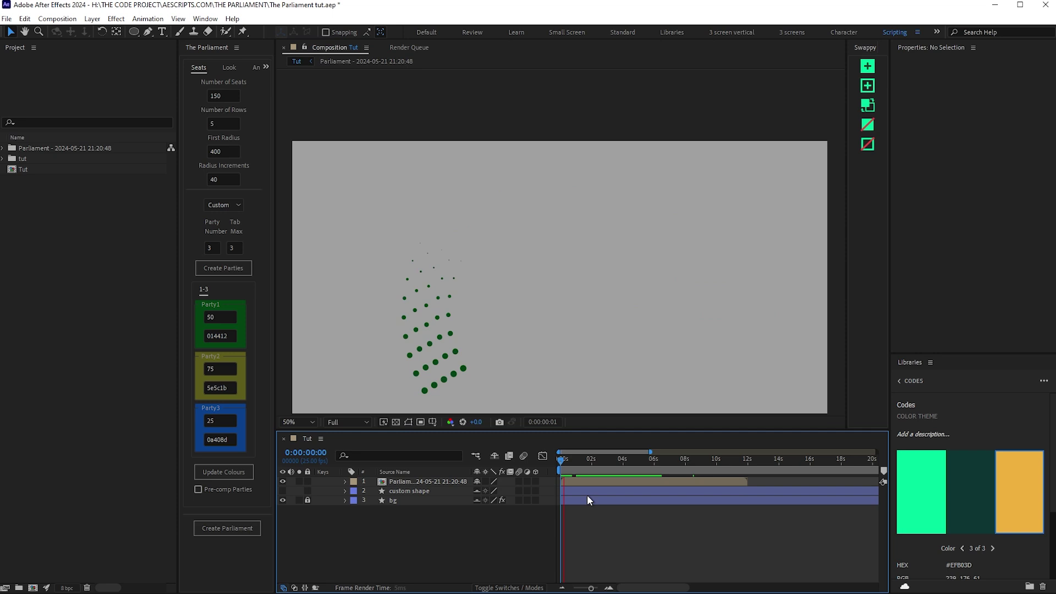
key("space")
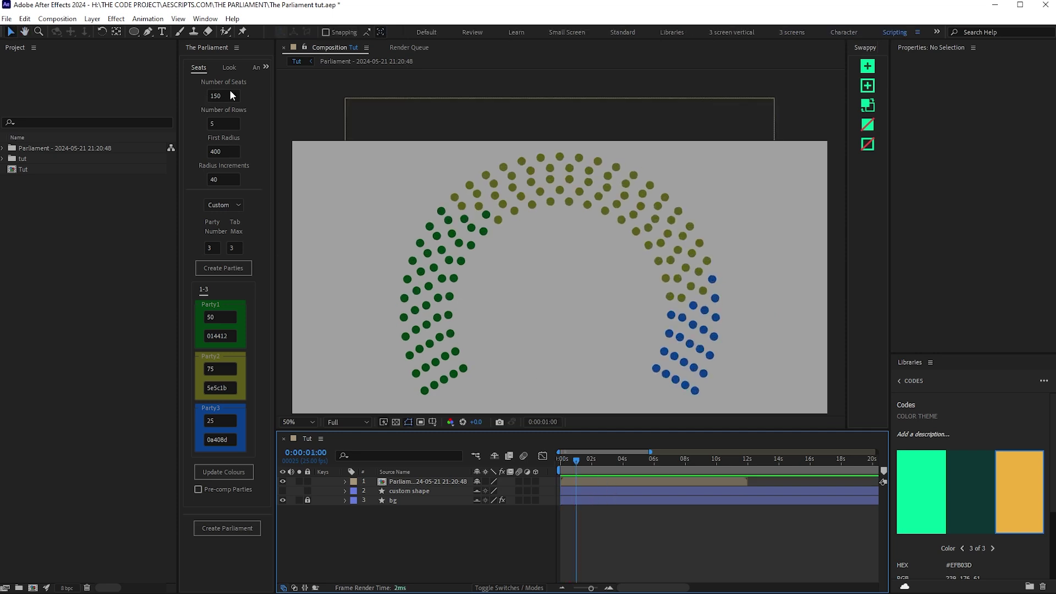
Set the starting angle to 0 and the ending angle to 180, and undo the generated parliament
left_click(238, 67)
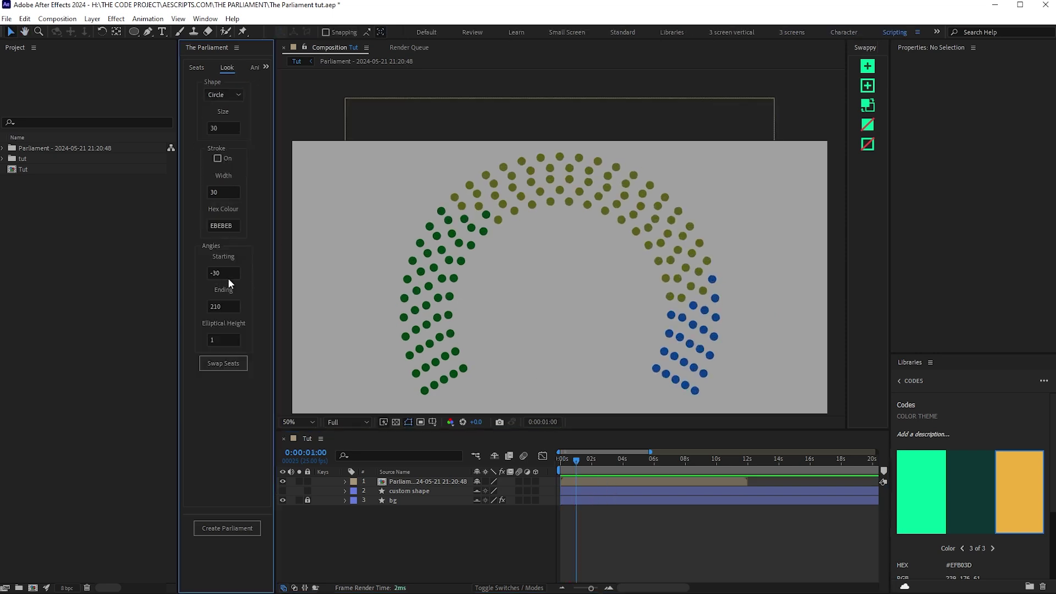
left_click_drag(230, 273, 172, 274)
type("0")
key("Tab")
type("180")
key("Return")
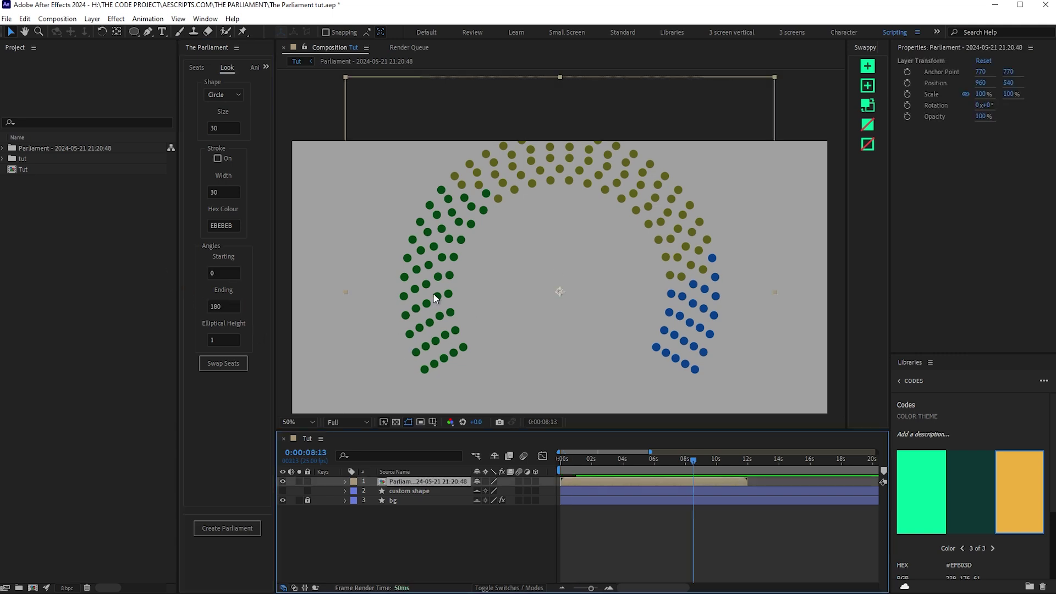
key("ctrl+z")
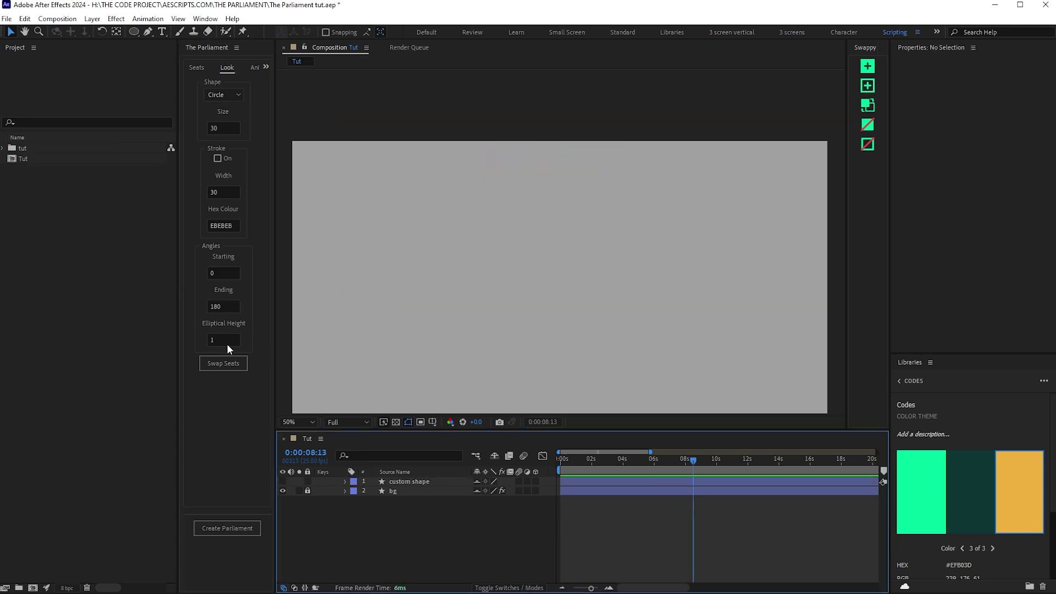
Set the elliptical height to 1.2 and generate the parliament in Tut
left_click(227, 344)
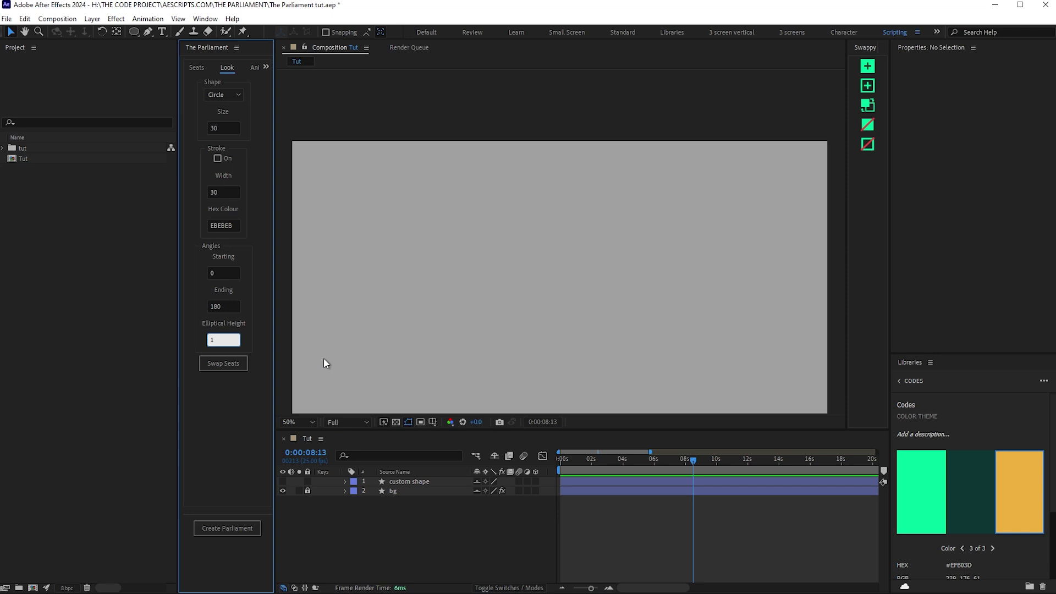
type(".2")
left_click(425, 562)
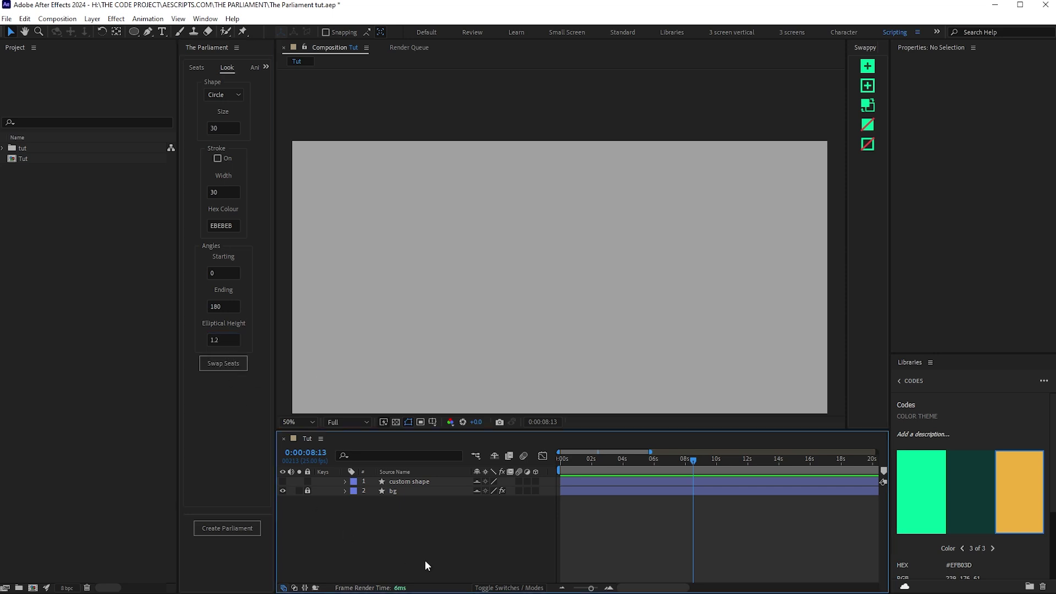
left_click(229, 531)
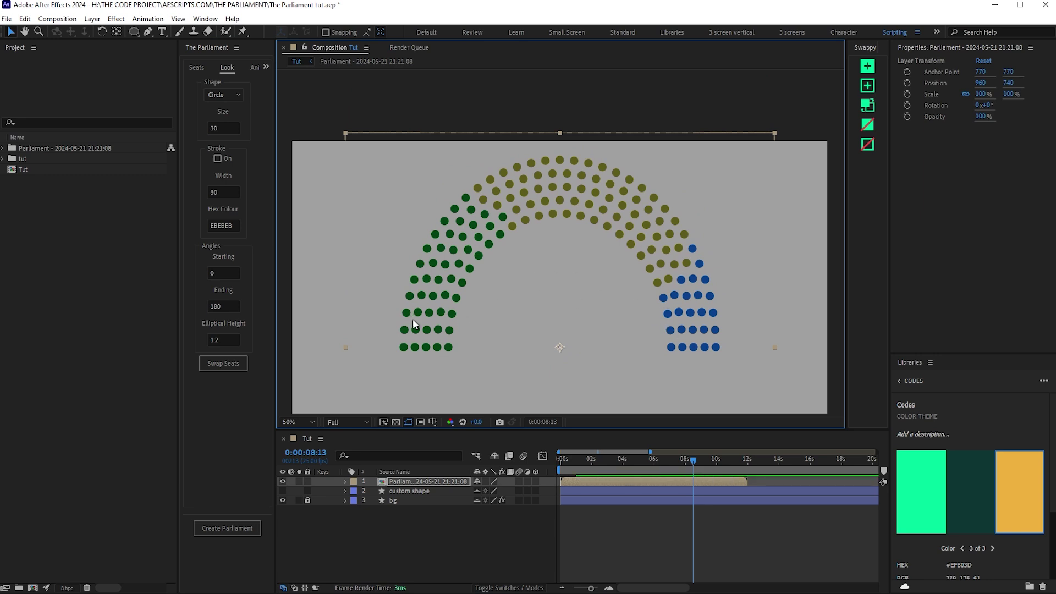
Set the elliptical height back to 1 and undo the generated parliament
left_click(222, 341)
type("1")
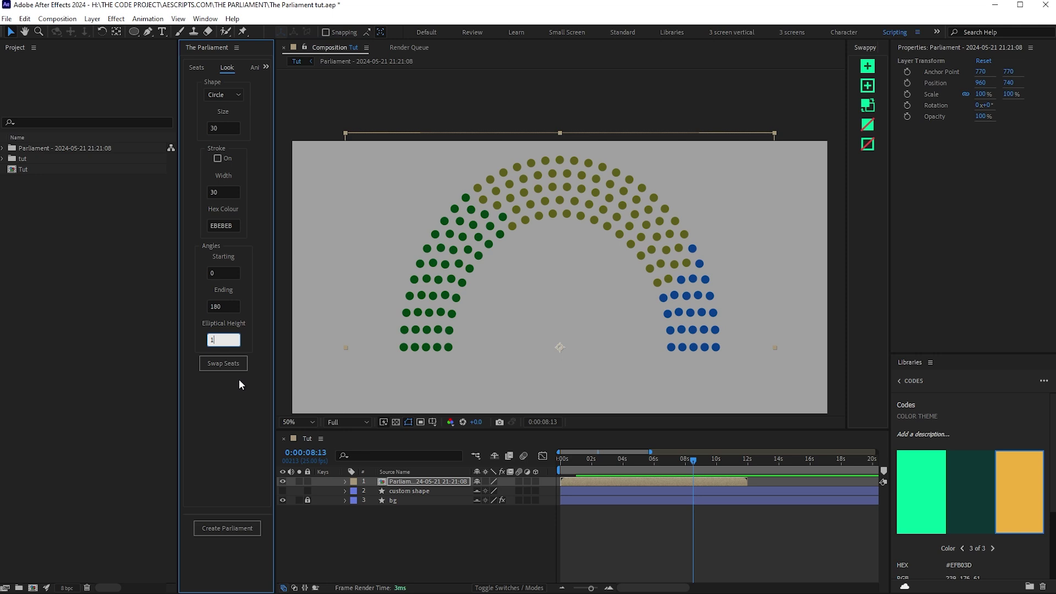
left_click(374, 528)
key("ctrl+z")
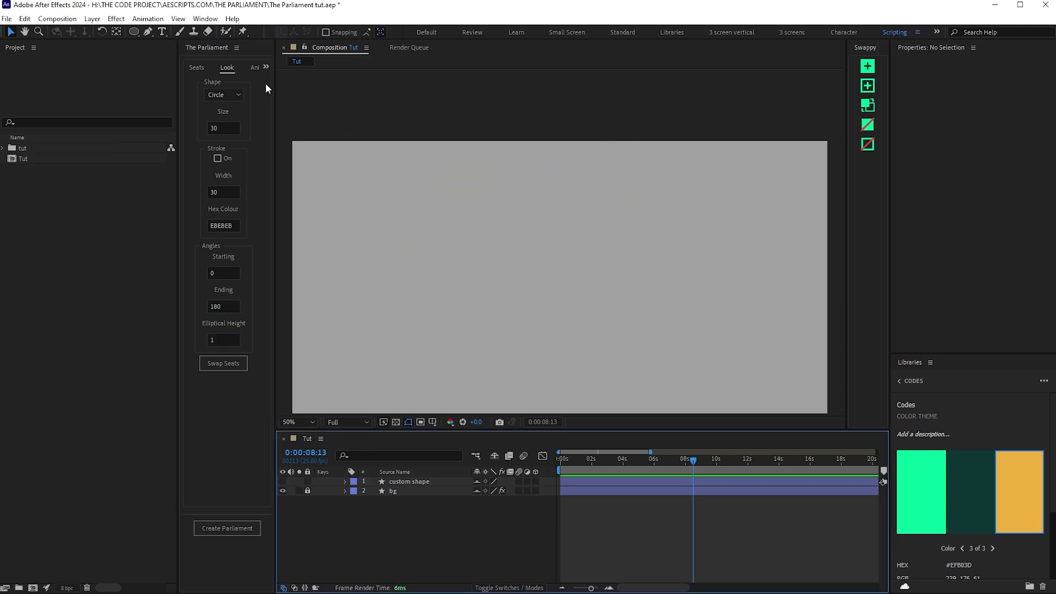
Set the animation's full duration to 2 and generate the parliament
left_click(255, 68)
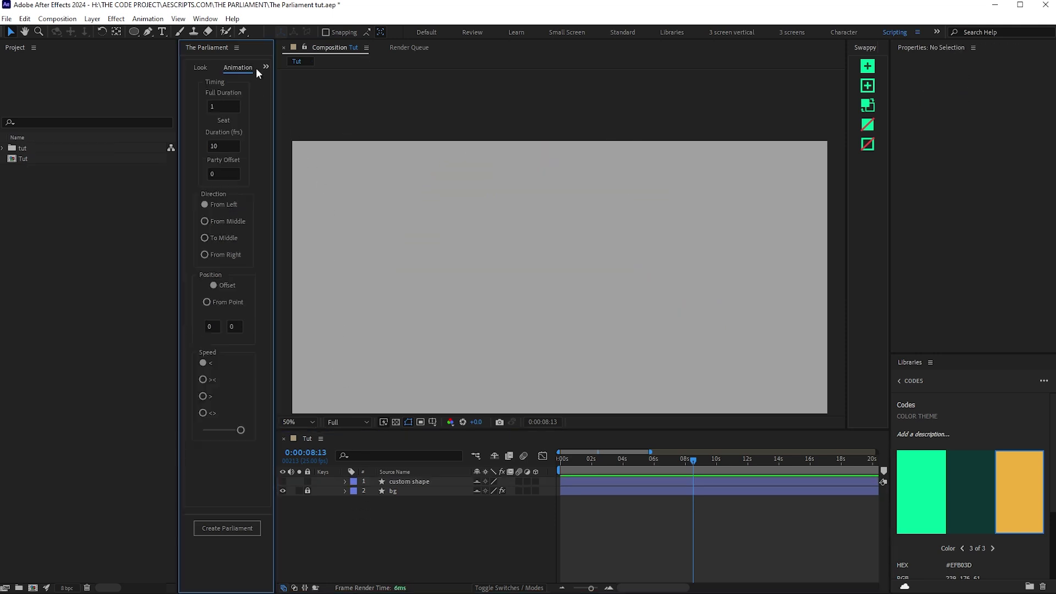
left_click(475, 539)
left_click(227, 105)
left_click(196, 112)
left_click(224, 109)
type("2")
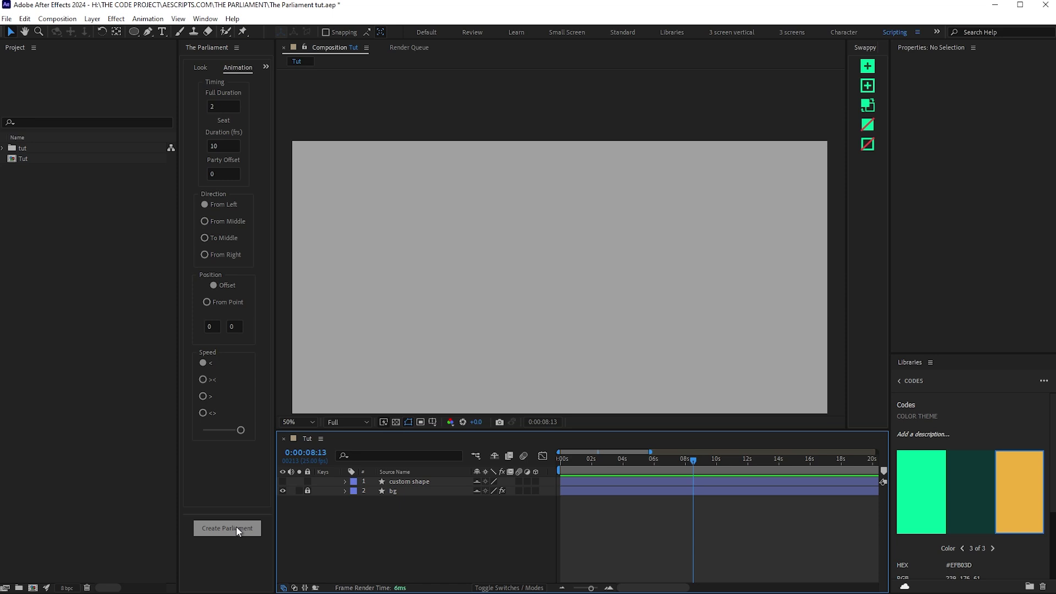
left_click(236, 527)
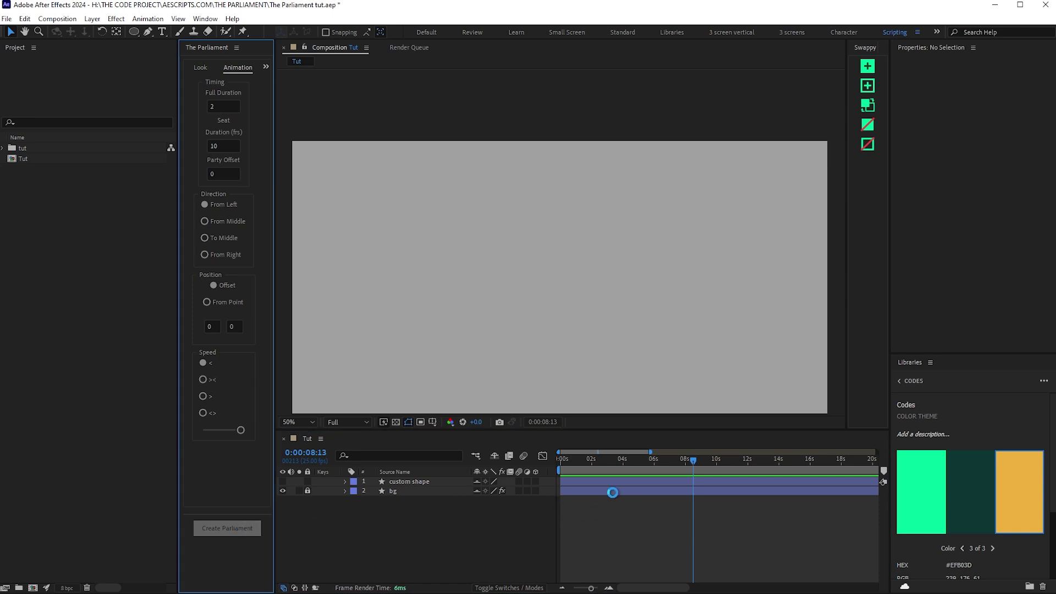
Open the generated parliament's composition and examine the seat layers' keyframes around the 2-second mark
double_click(576, 482)
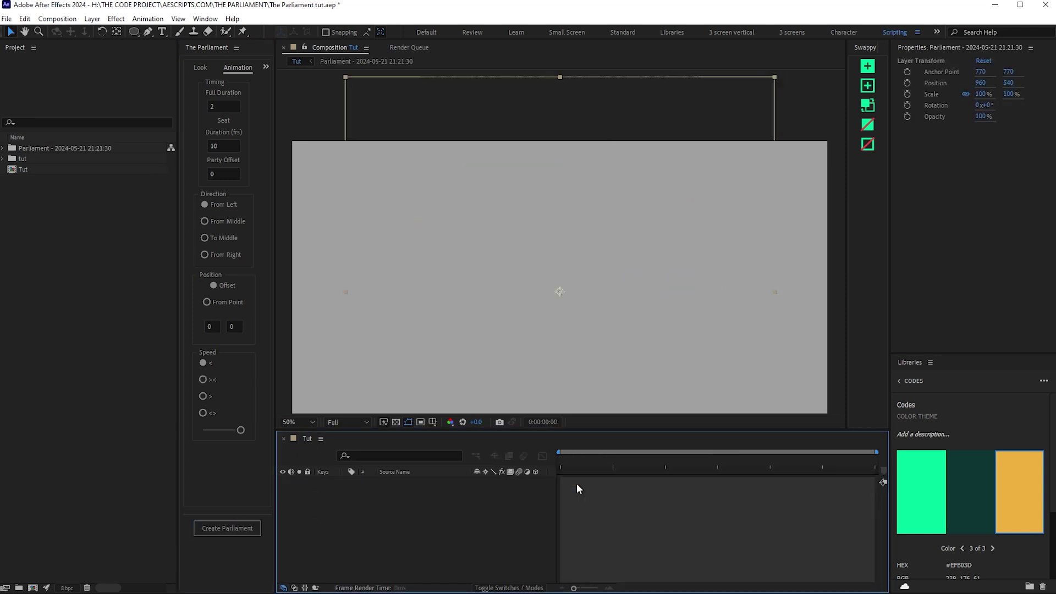
left_click(588, 460)
left_click_drag(589, 460, 616, 468)
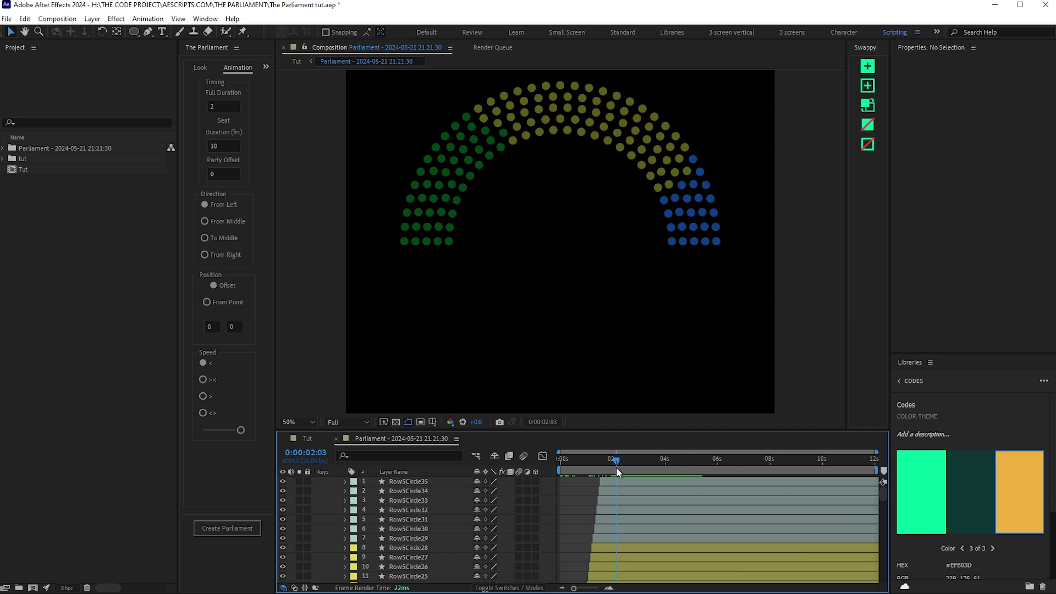
key("u")
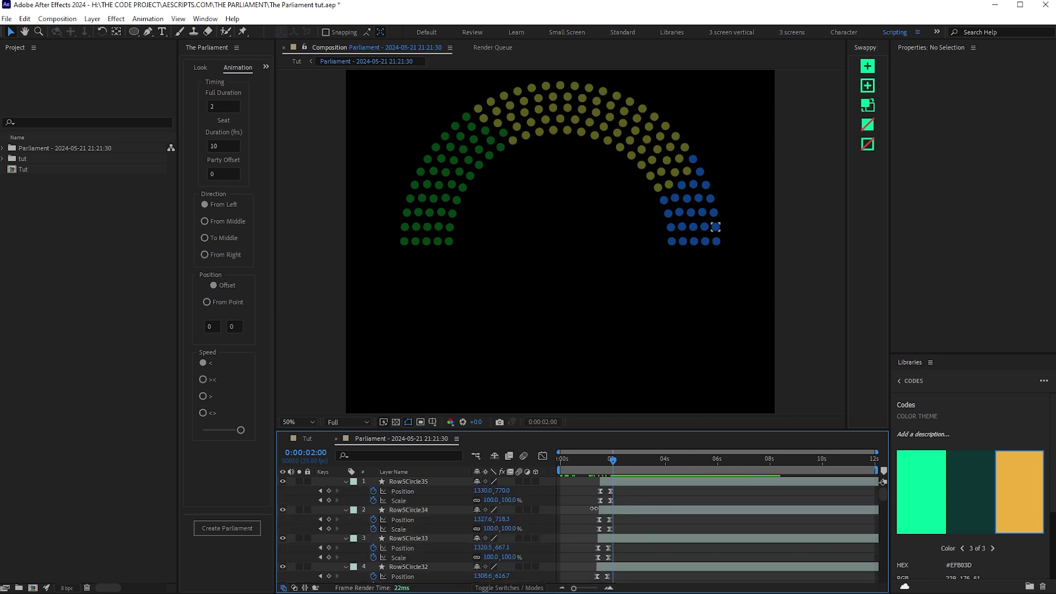
scroll(594, 491, "up", 4)
scroll(645, 484, "down", 2)
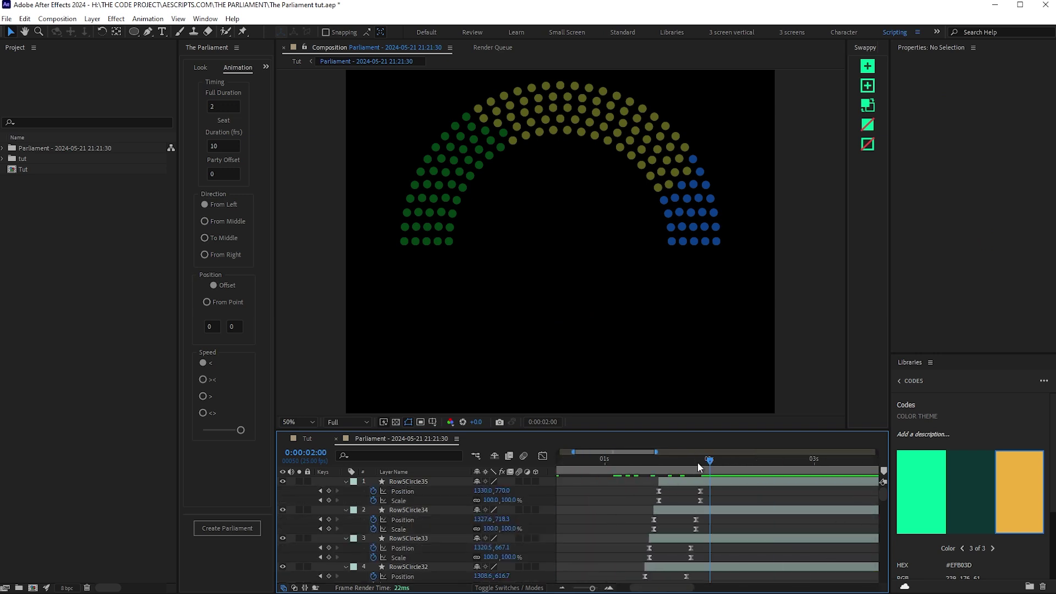
mouse_move(698, 463)
left_mouse_down()
mouse_move(667, 469)
mouse_move(711, 469)
left_mouse_up()
Compare the seat duration setting with the spacing of the seat layers' Position and Scale keyframes
left_click(224, 144)
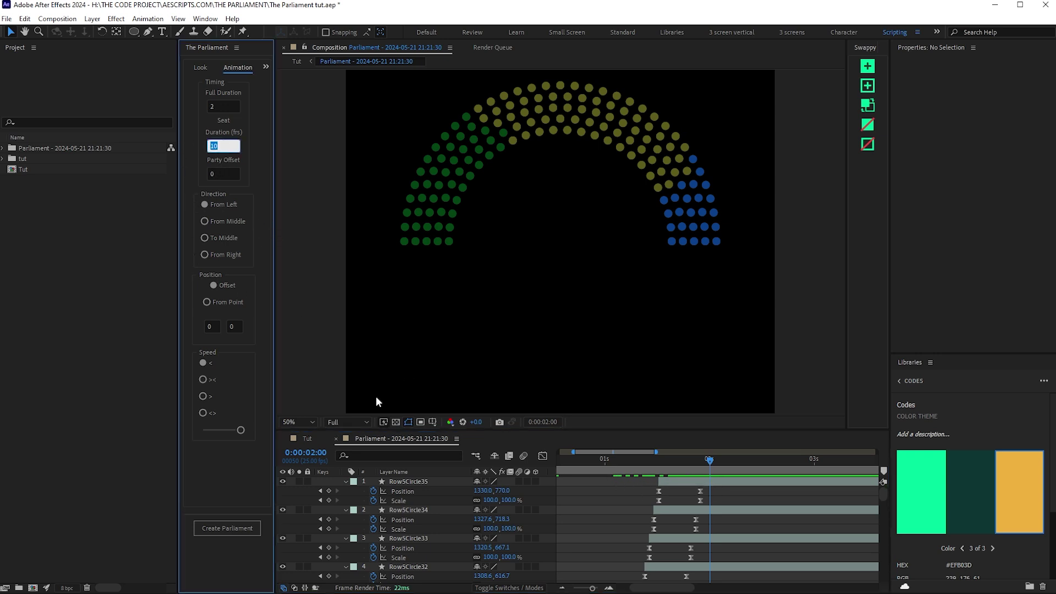
left_click_drag(643, 491, 725, 503)
left_click_drag(652, 491, 705, 475)
left_click(721, 499)
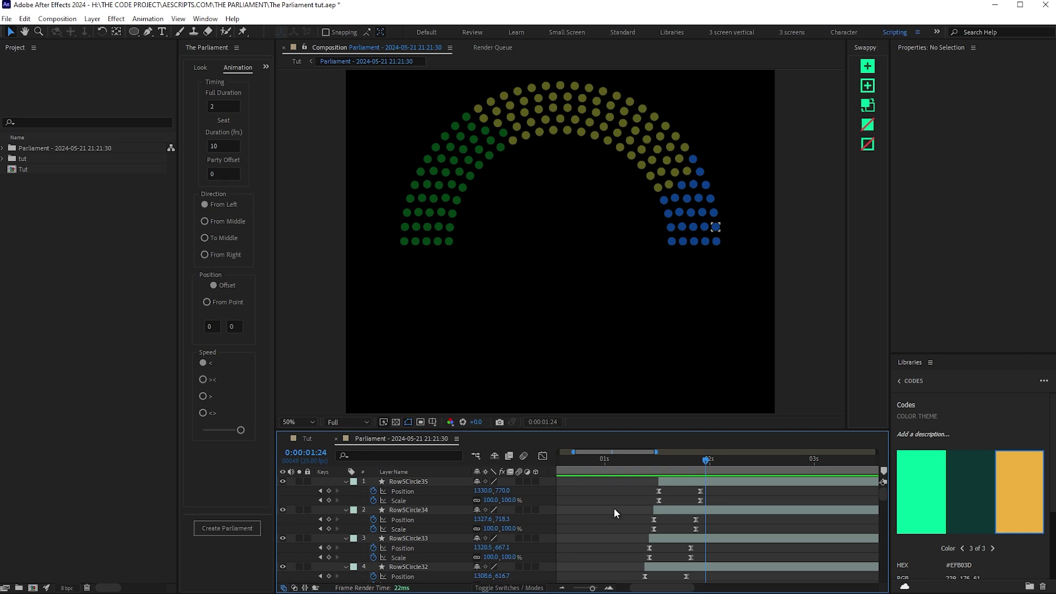
Undo the generated parliament and hide the shy layers in Tut's timeline
key("ctrl+z")
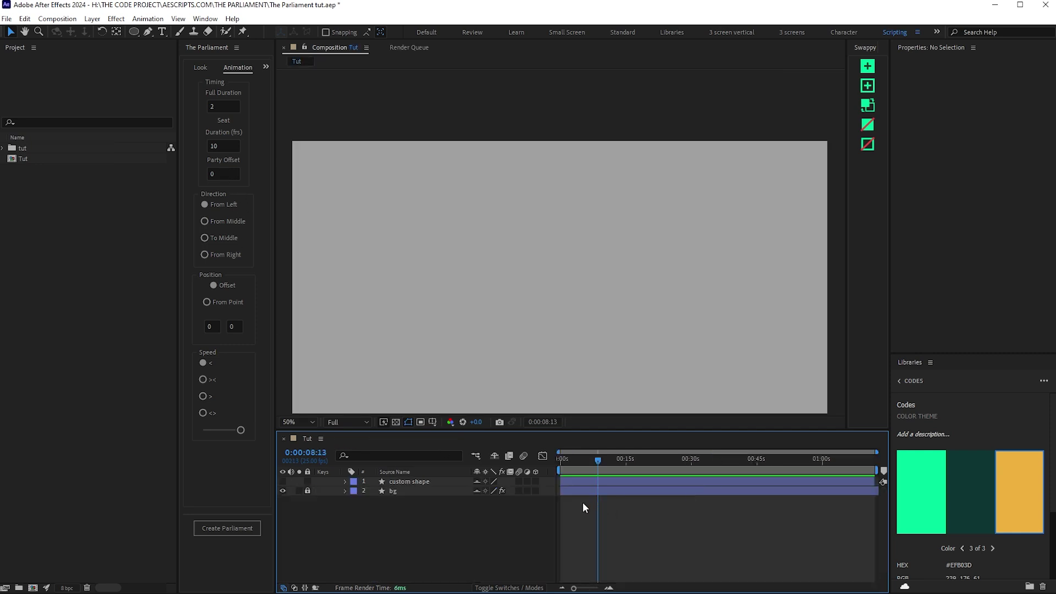
left_click(494, 455)
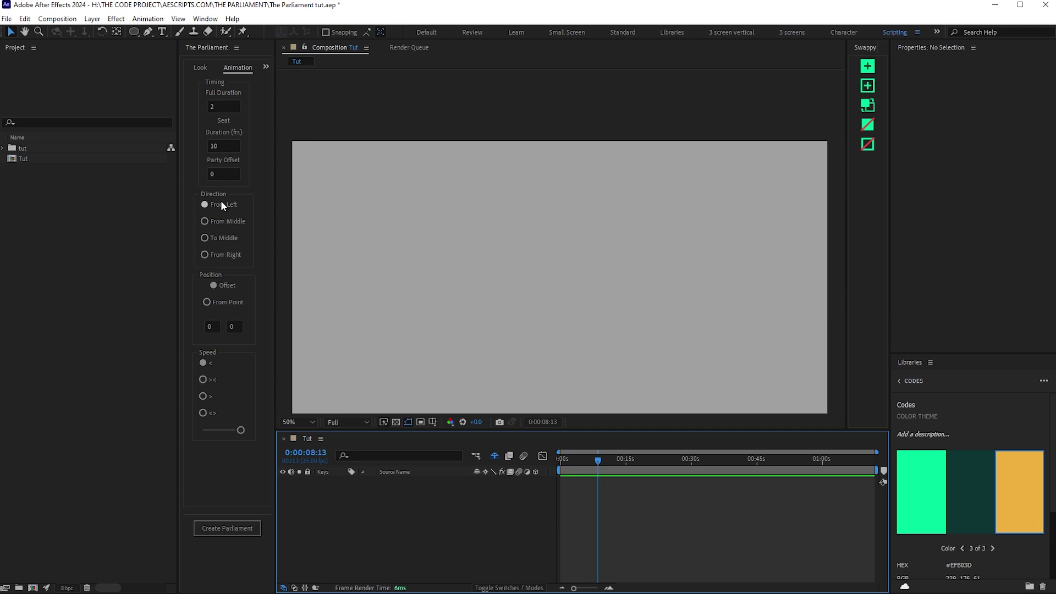
Set the party offset to 3 and generate the parliament
left_click(221, 174)
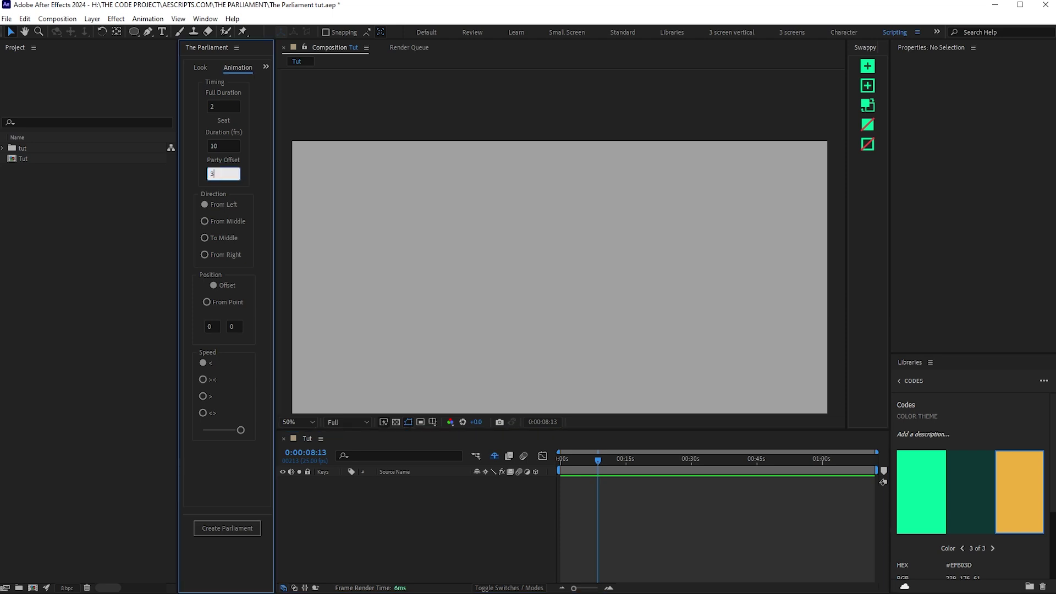
left_click(400, 500)
scroll(465, 362, "up", 1)
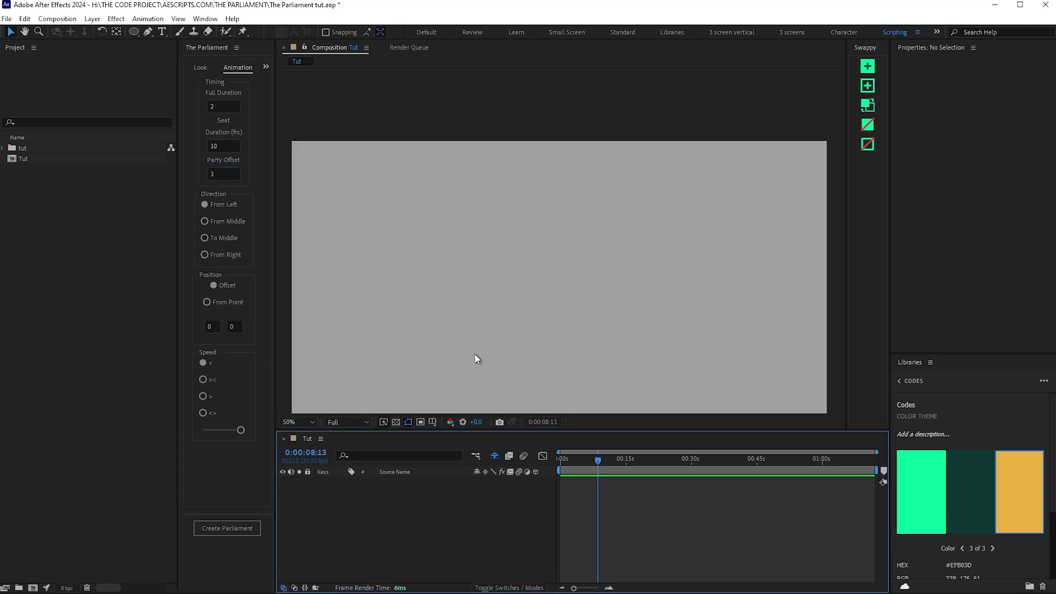
left_click(209, 522)
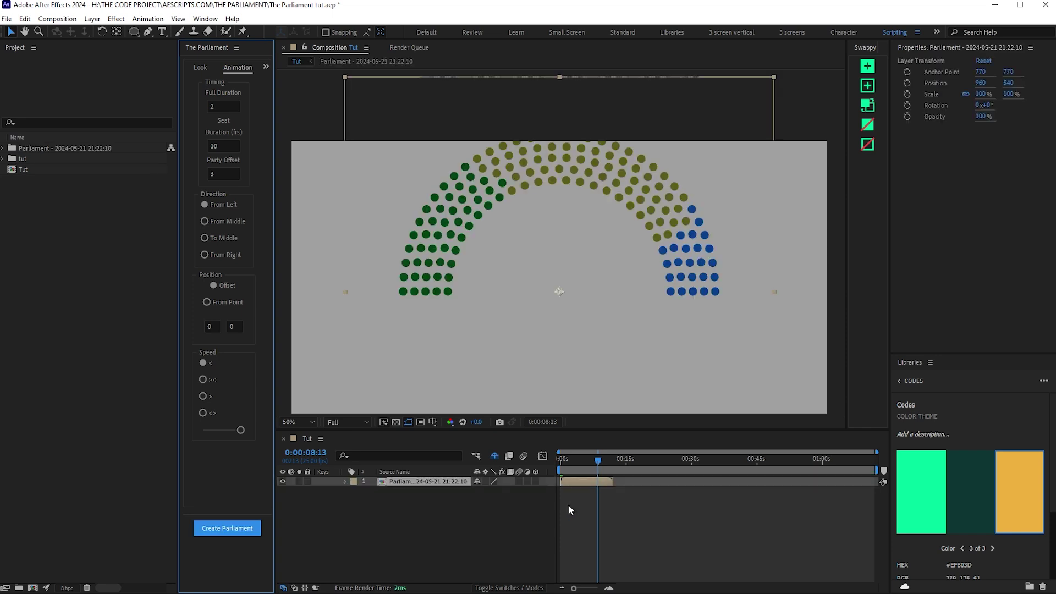
Play the animation from the start to examine how the party offset staggers the parties
left_click(569, 504)
left_click_drag(576, 461, 558, 461)
key("space")
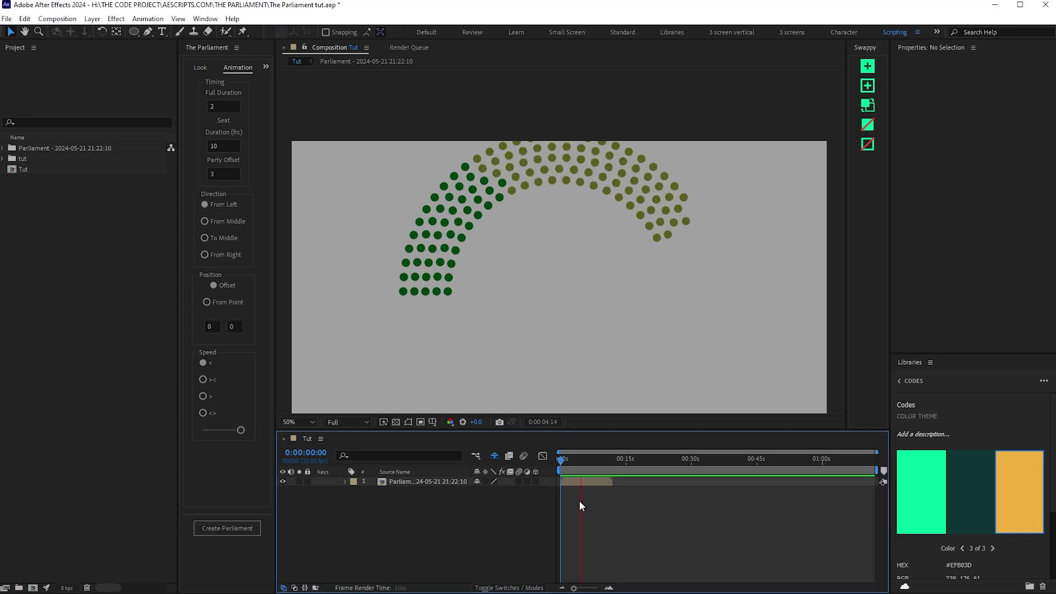
scroll(577, 501, "up", 1)
left_click_drag(577, 501, 731, 506)
scroll(626, 487, "up", 1)
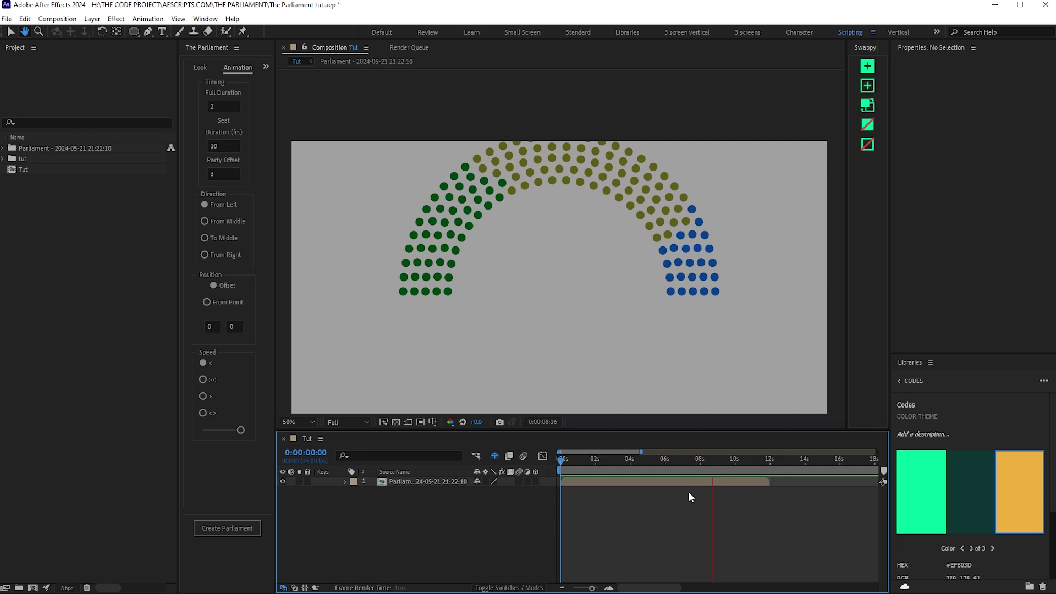
key("space")
Undo the generated parliament, and generate it again with party offset 0 and the From Right direction
key("ctrl+z")
left_click(220, 174)
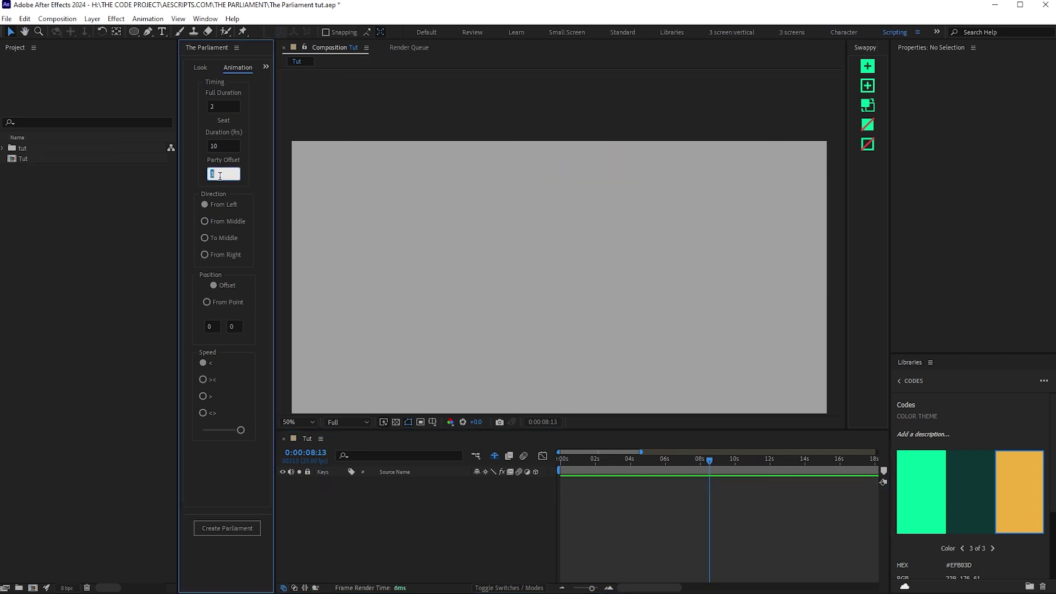
type("0")
key("Return")
left_click(232, 255)
left_click(235, 527)
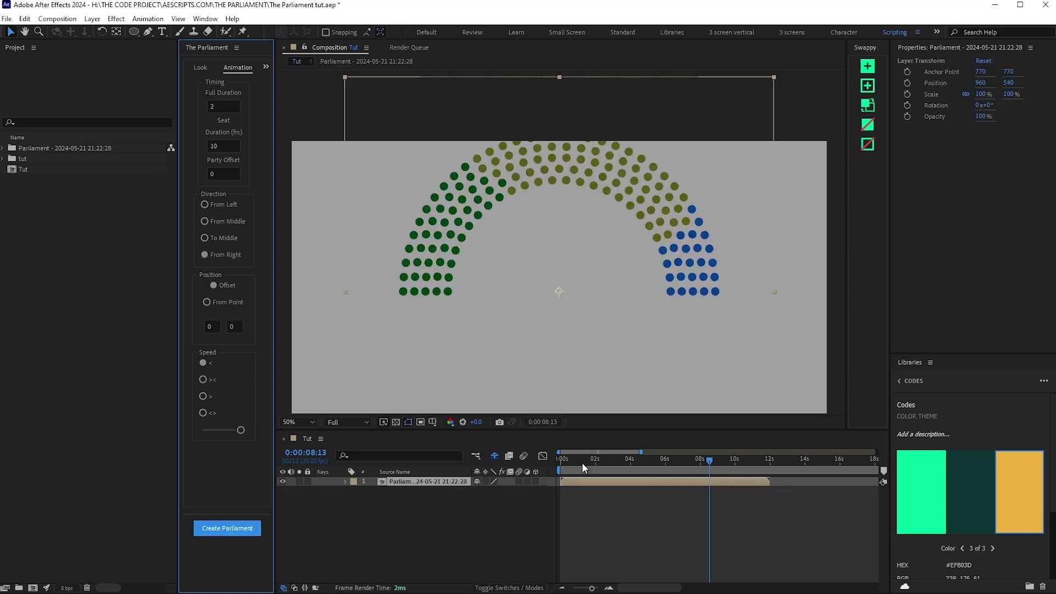
Play the From Right animation and move the parliament down to position 960, 644
key("space")
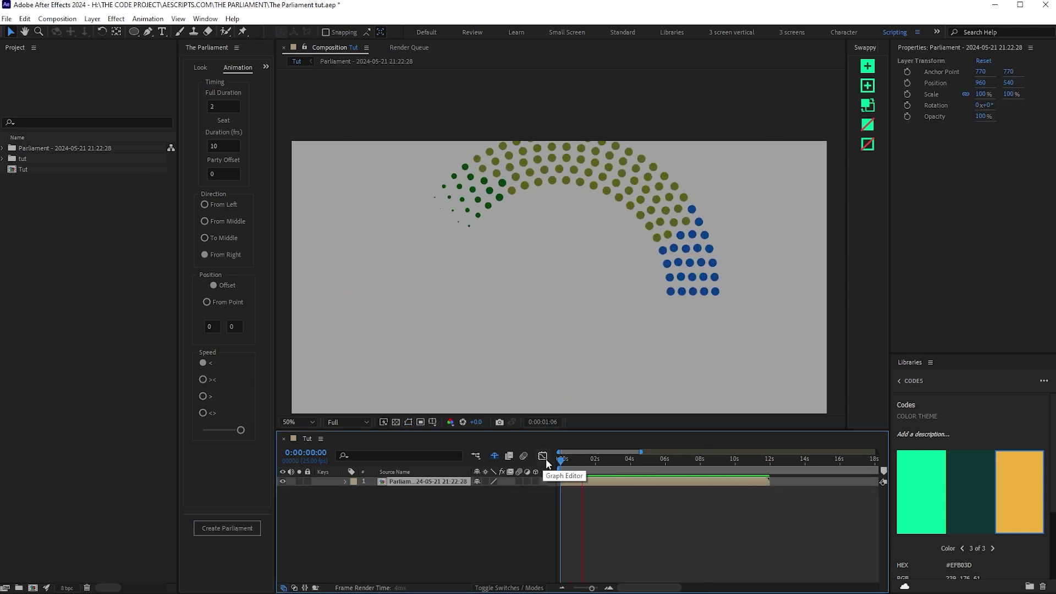
key("space")
left_click_drag(508, 228, 509, 257)
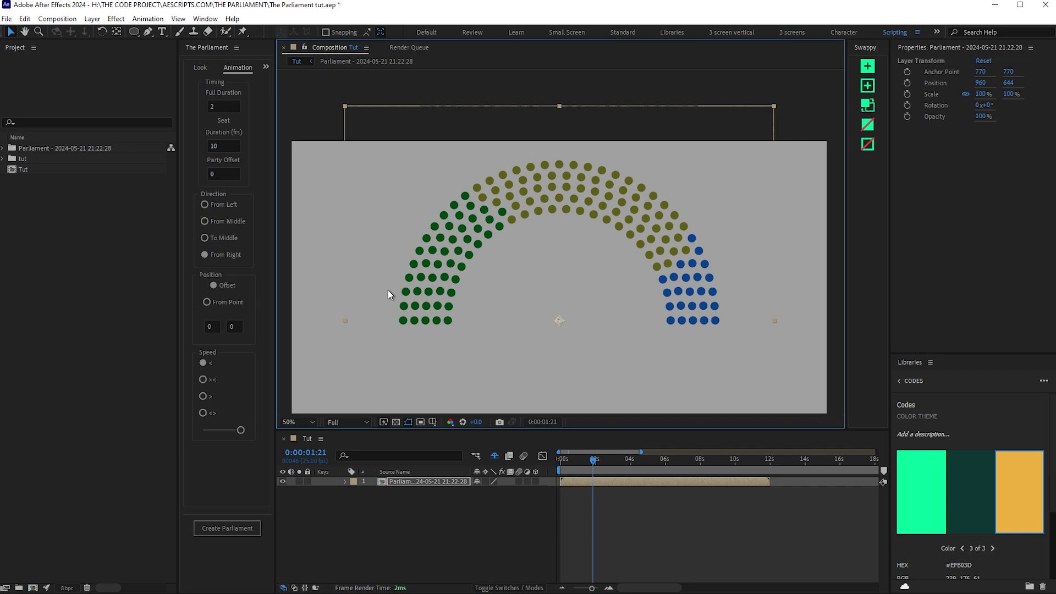
Undo the From Right parliament and generate one with the From Middle direction
key("ctrl+z")
left_click(220, 224)
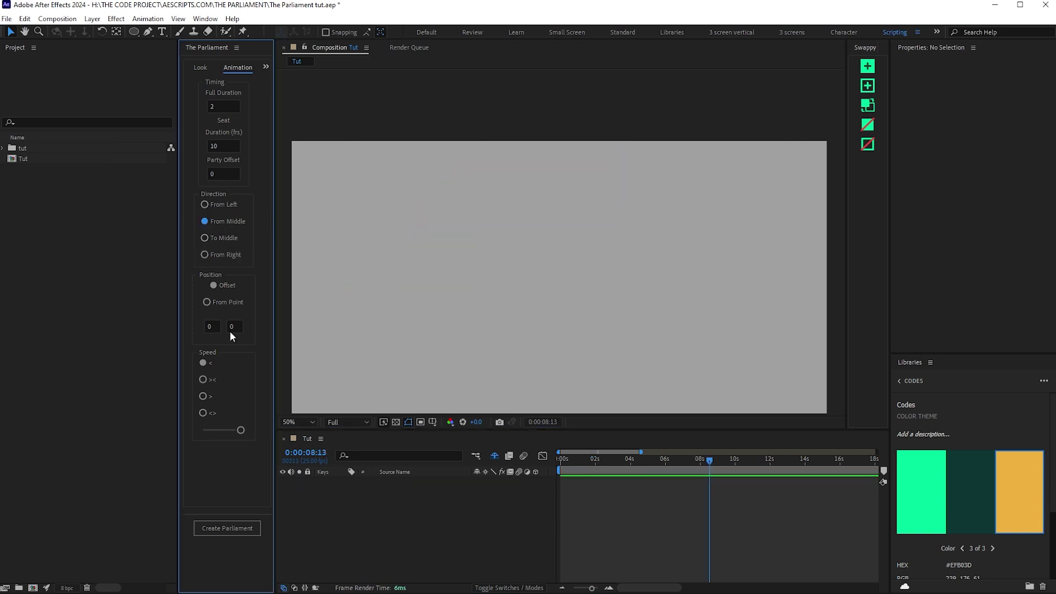
left_click(227, 528)
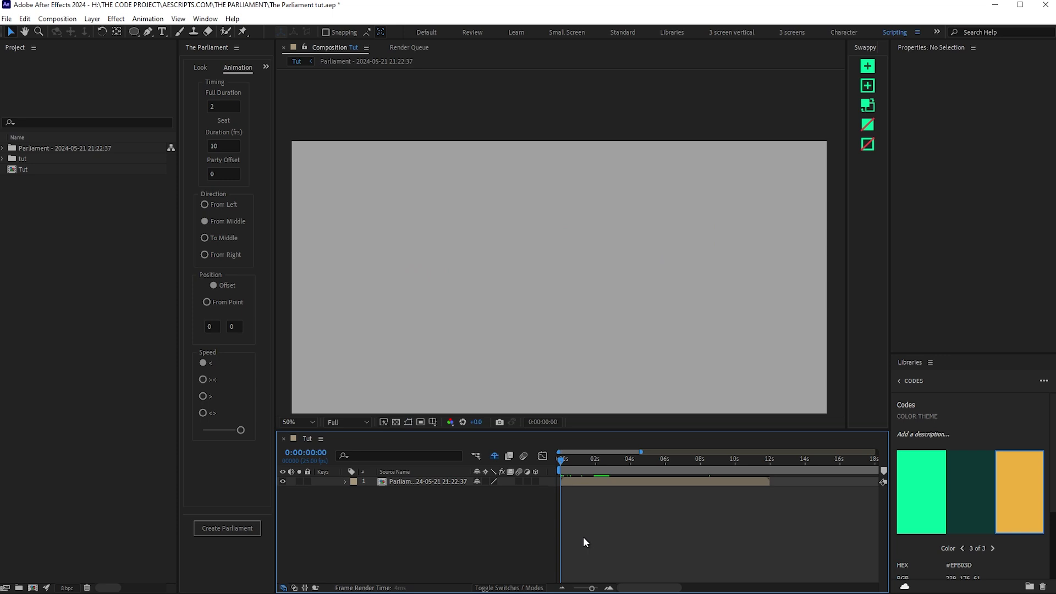
Play the From Middle parliament animation from the start of the timeline
key("space")
key("h")
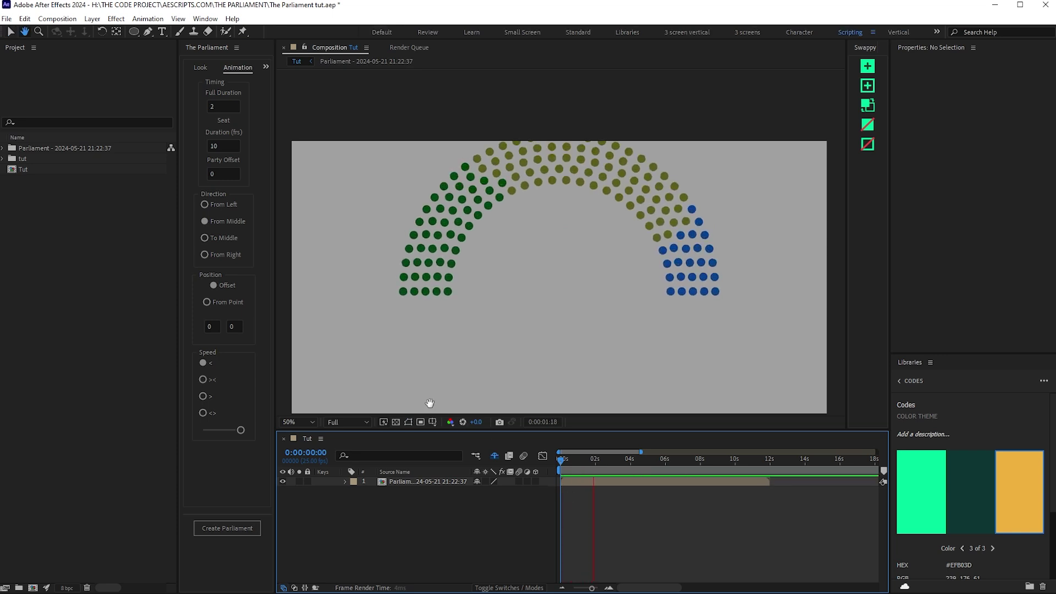
key("space")
Set the full duration to 1 and the direction to To Middle, and generate the parliament in place of the previous one
double_click(223, 106)
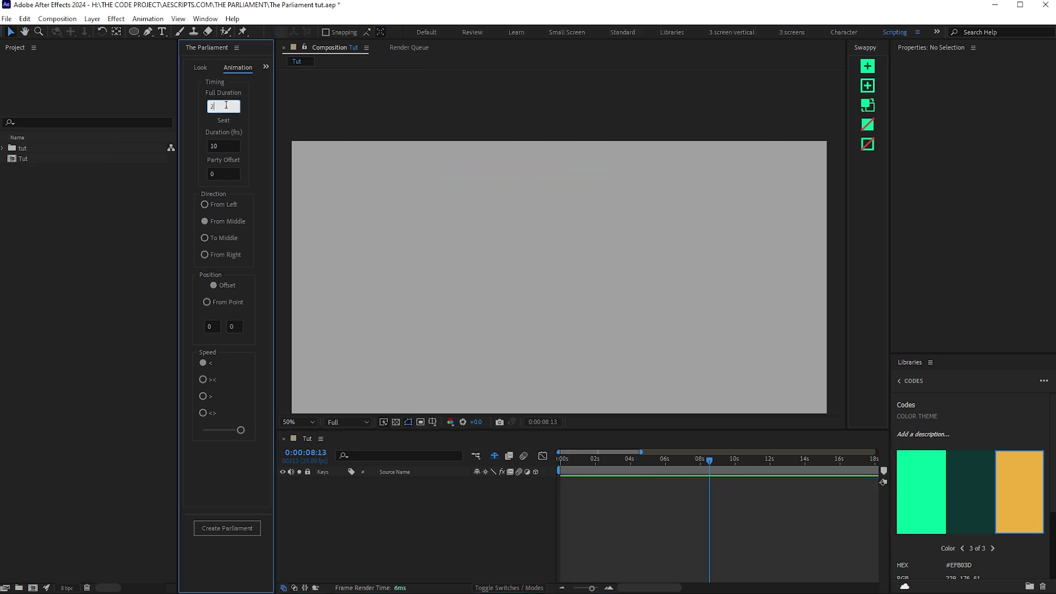
type("1")
left_click(229, 240)
left_click(242, 530)
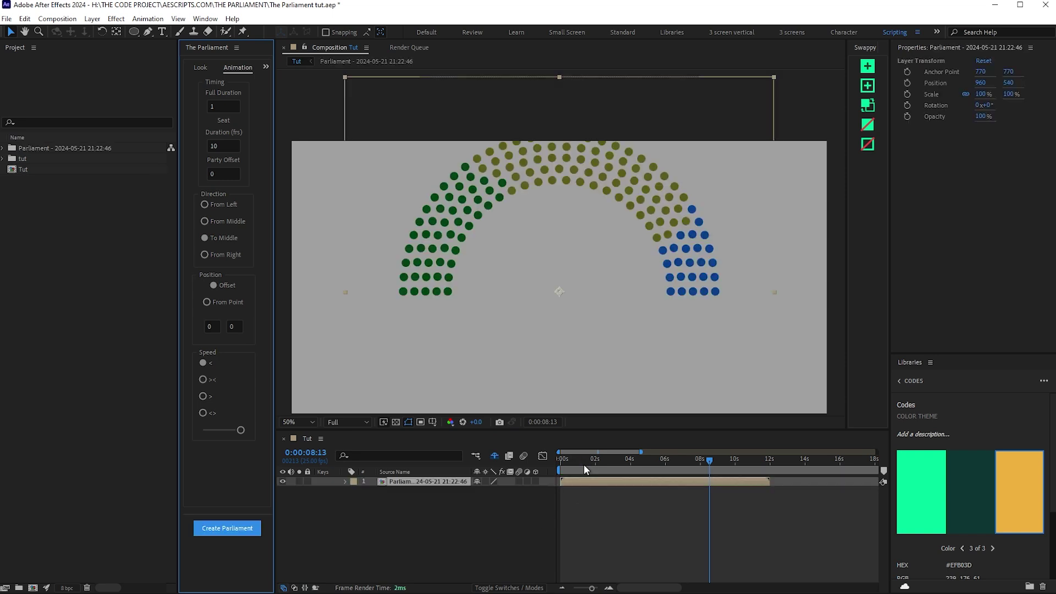
Play the To Middle parliament animation and move the parliament down to position 960, 646
key("space")
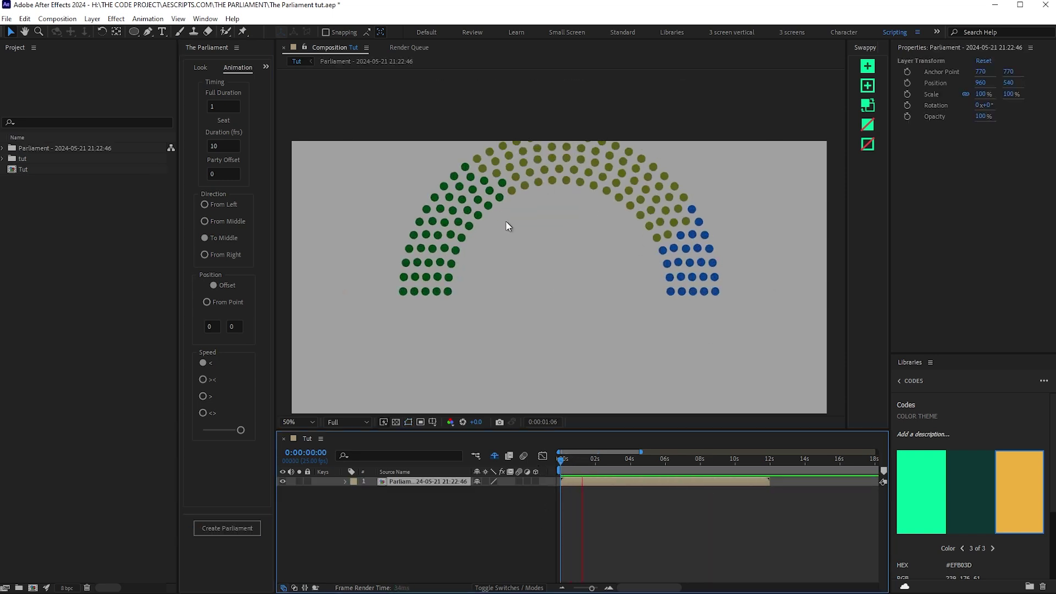
left_click_drag(529, 242, 553, 339)
scroll(527, 306, "down", 2)
scroll(526, 296, "up", 2)
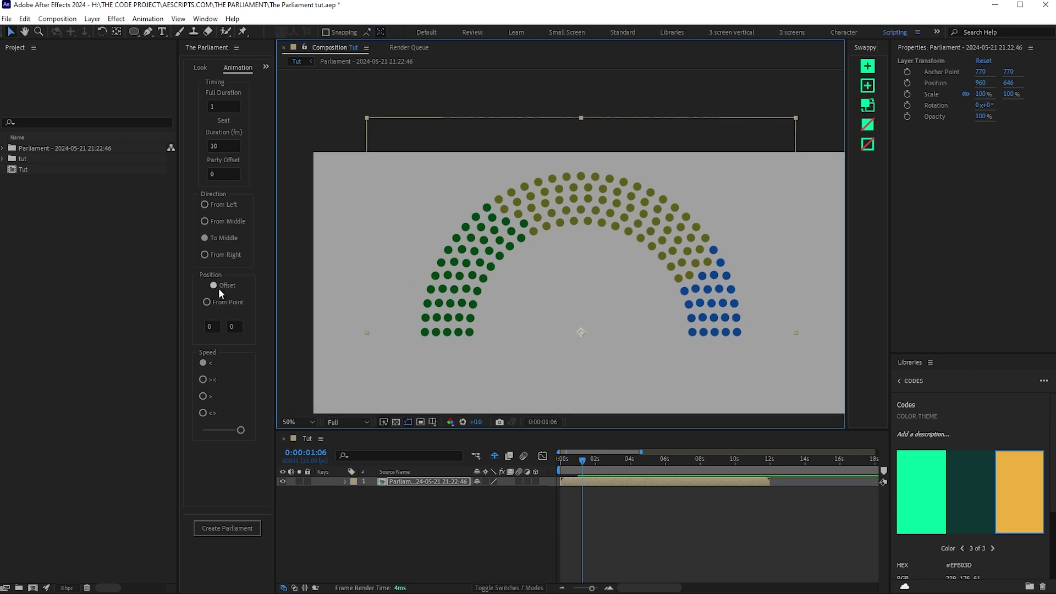
Undo the move and the To Middle parliament, set the position offset to 500, 0, and generate the parliament
left_click(212, 327)
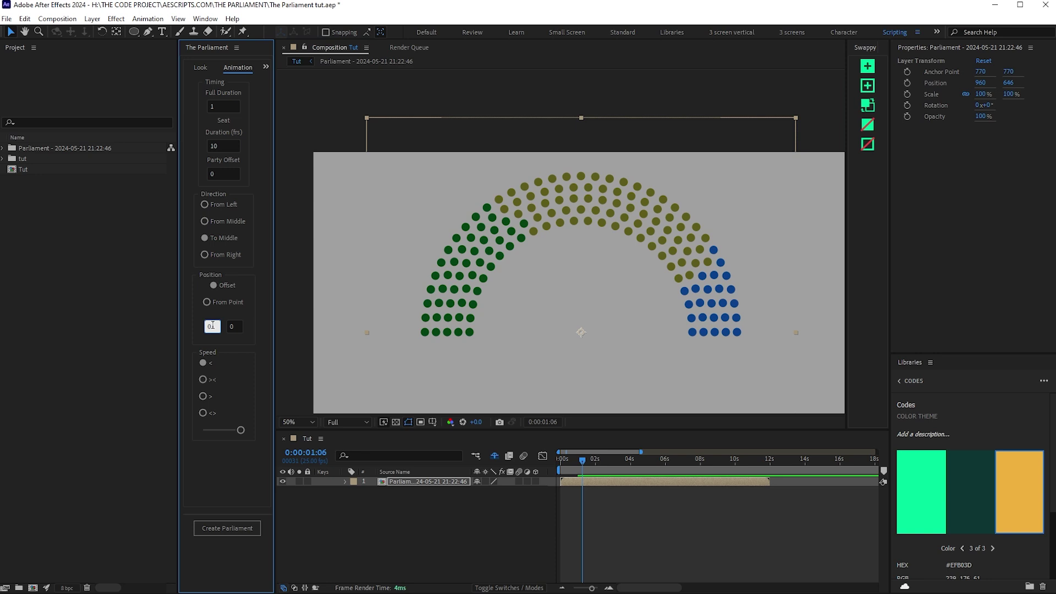
left_click(406, 366)
key("ctrl+z")
key("ctrl+z")
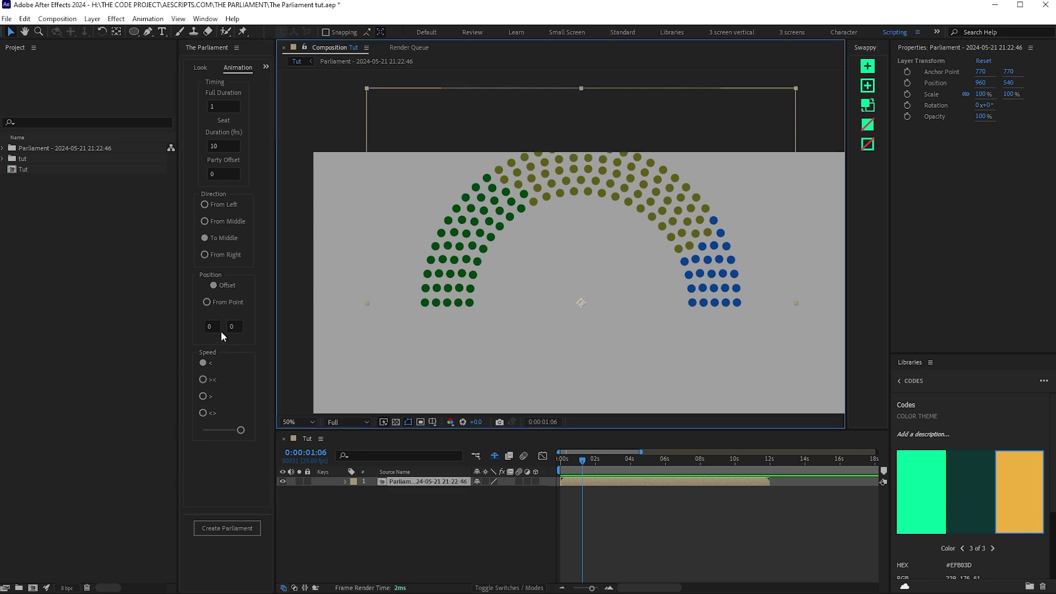
double_click(213, 327)
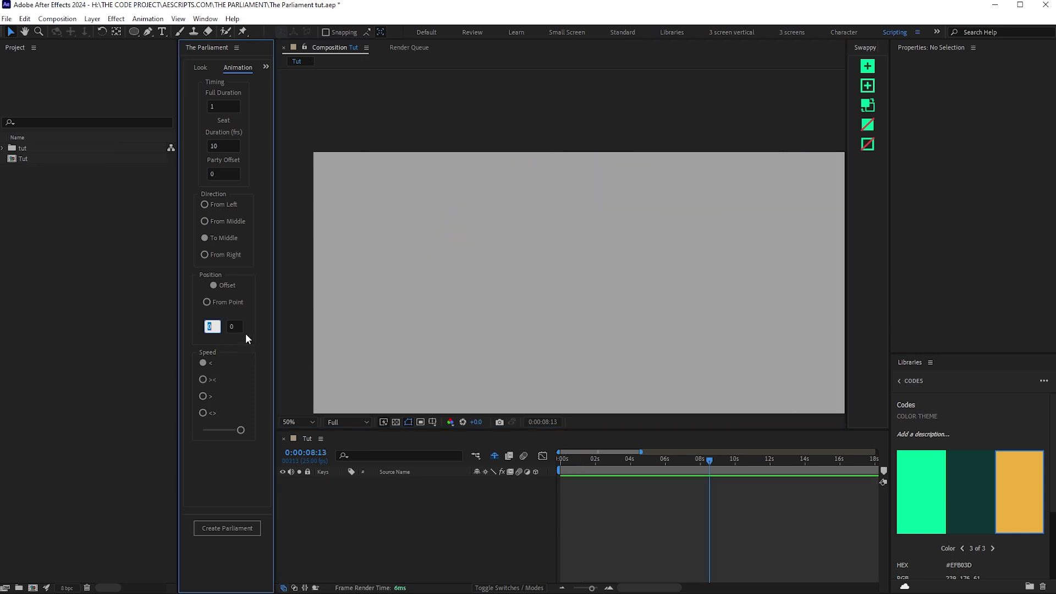
type("3")
type("500")
key("Return")
left_click(348, 501)
left_click(255, 528)
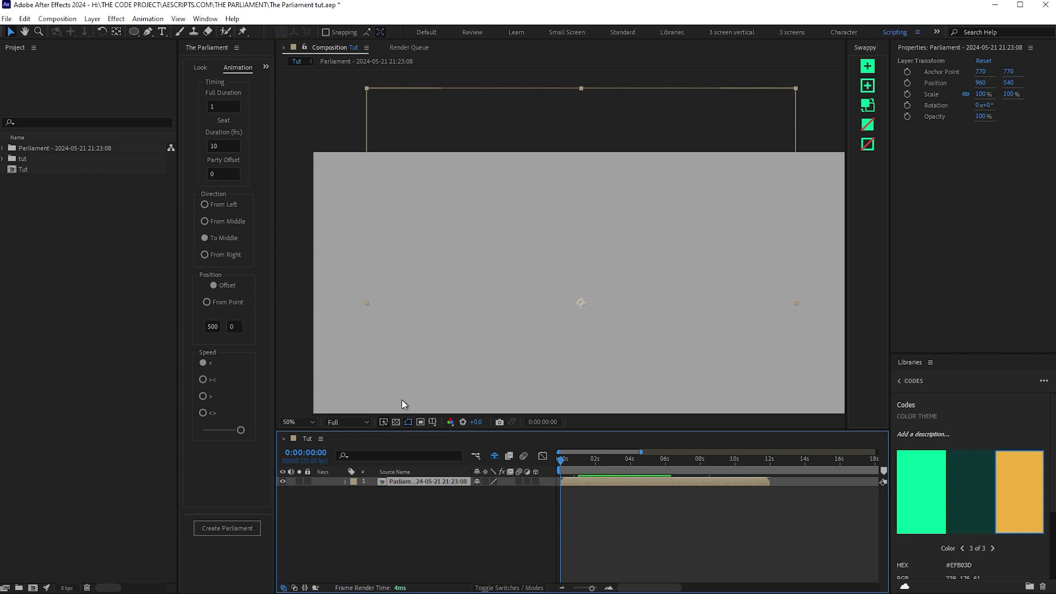
Play the animation of the parliament with the 500 offset, replaying it from the start of the timeline
key("space")
key("space")
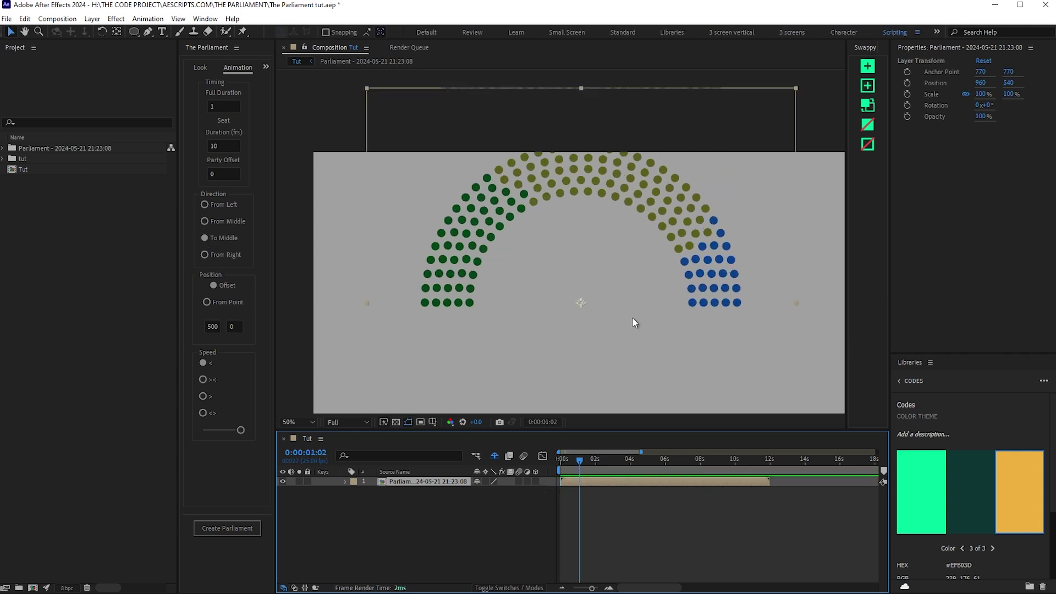
left_click_drag(580, 461, 554, 464)
key("space")
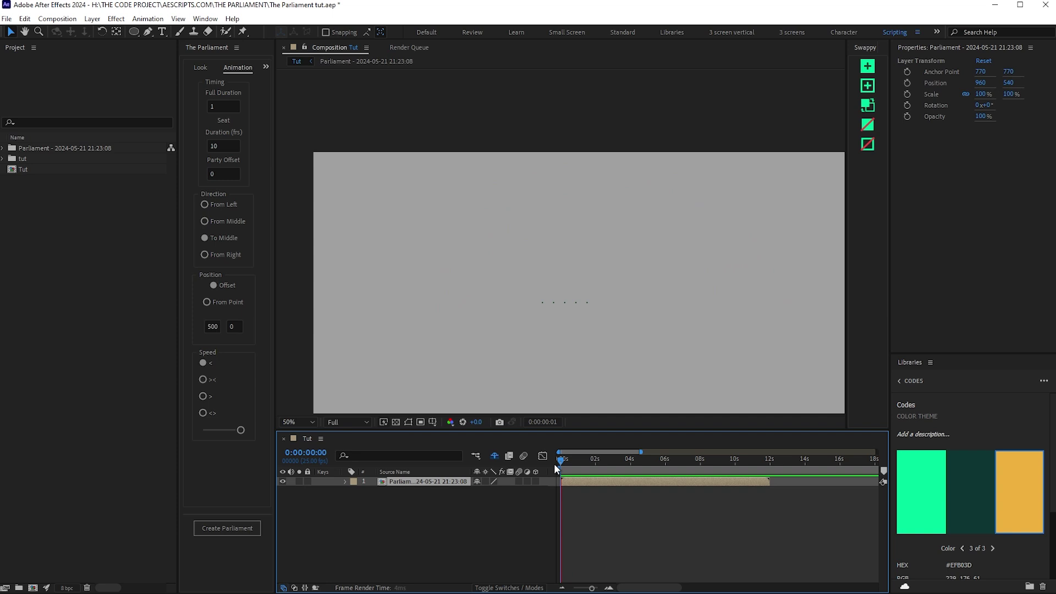
key("space")
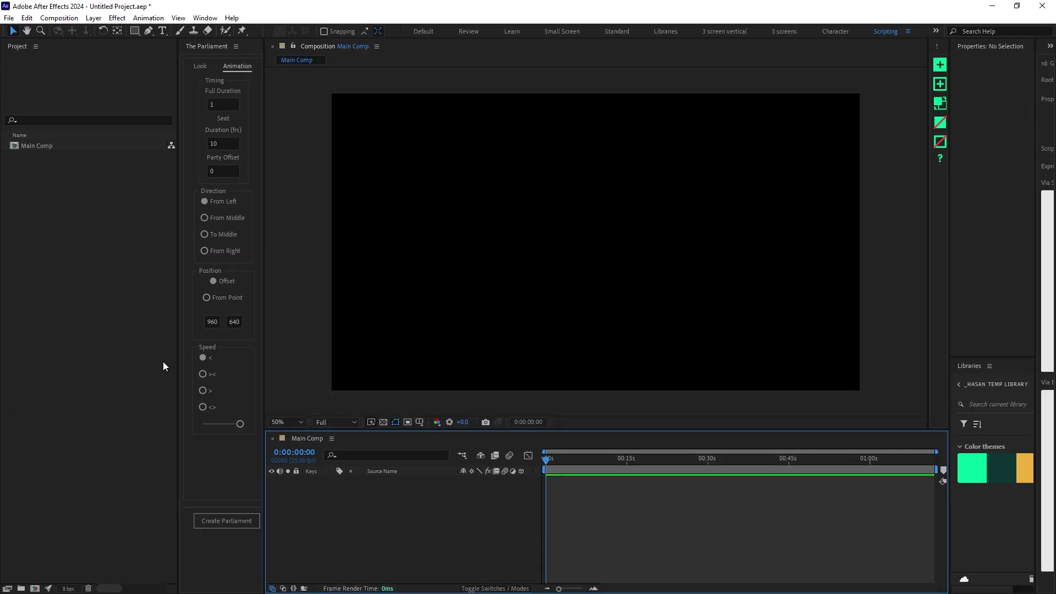
Generate a parliament in Main Comp with the position set to From Point at 960, 640, and play its animation from the start
left_click(207, 297)
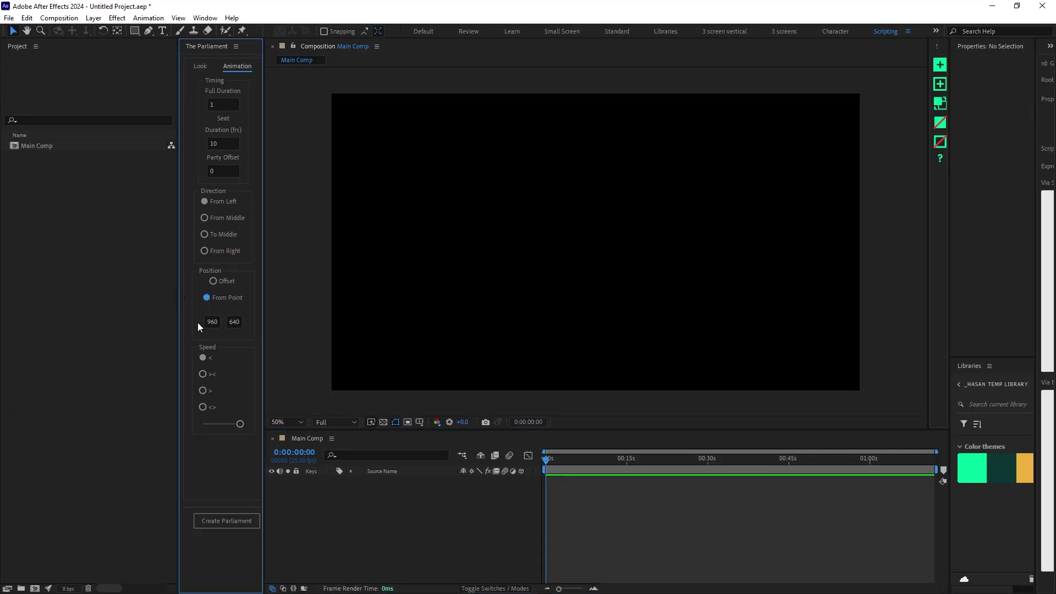
left_click(230, 521)
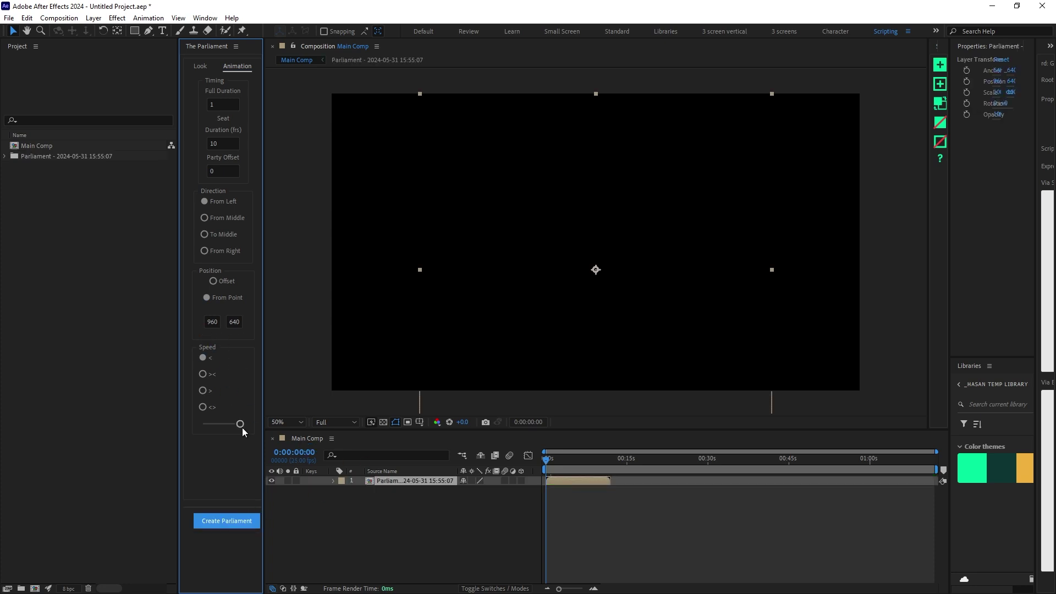
left_click(309, 441)
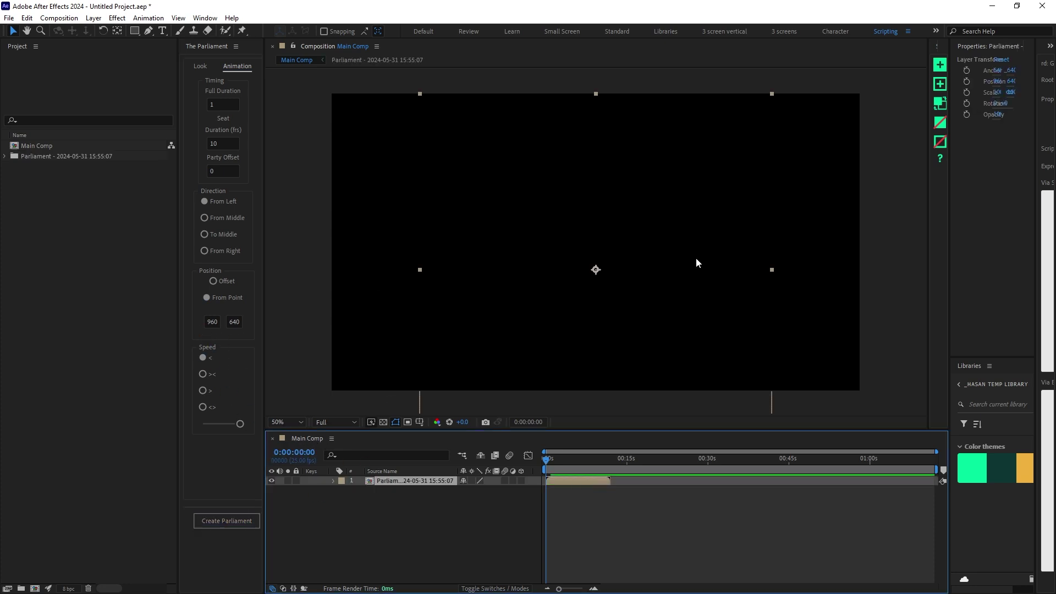
left_click(515, 536)
key("space")
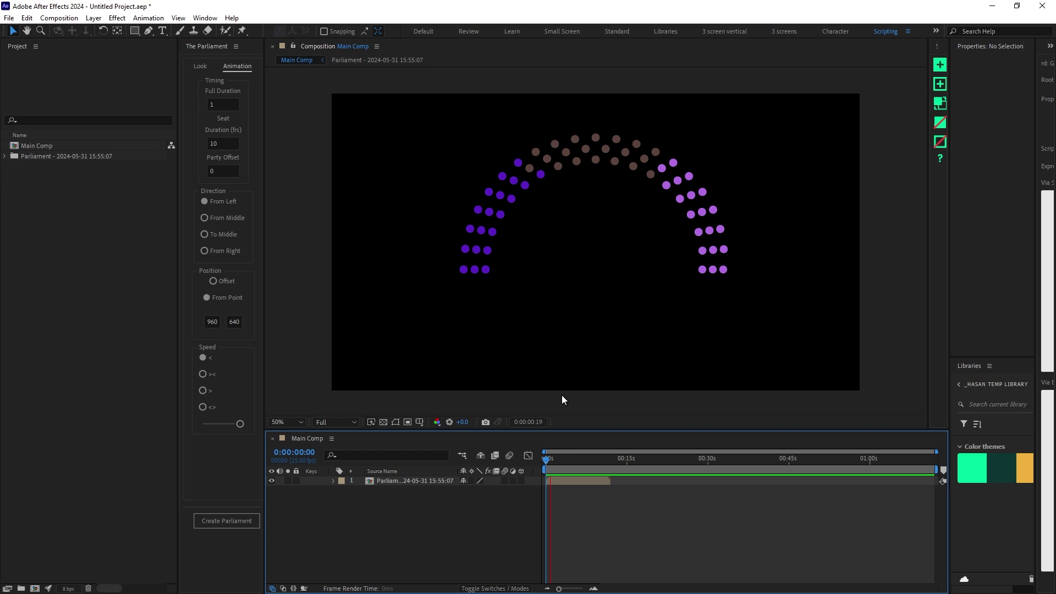
left_click_drag(553, 461, 542, 464)
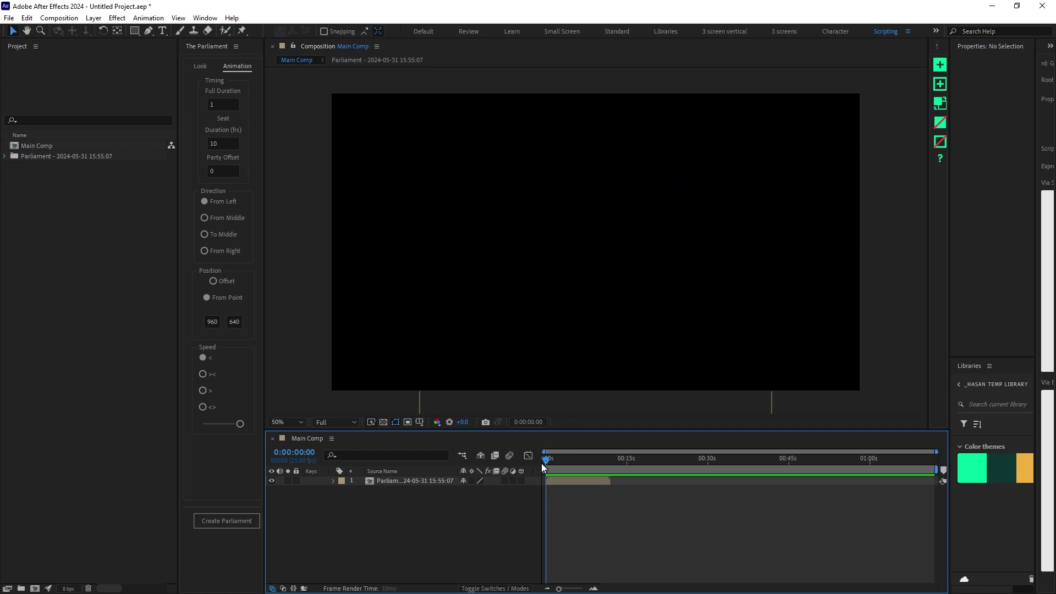
key("space")
key("space")
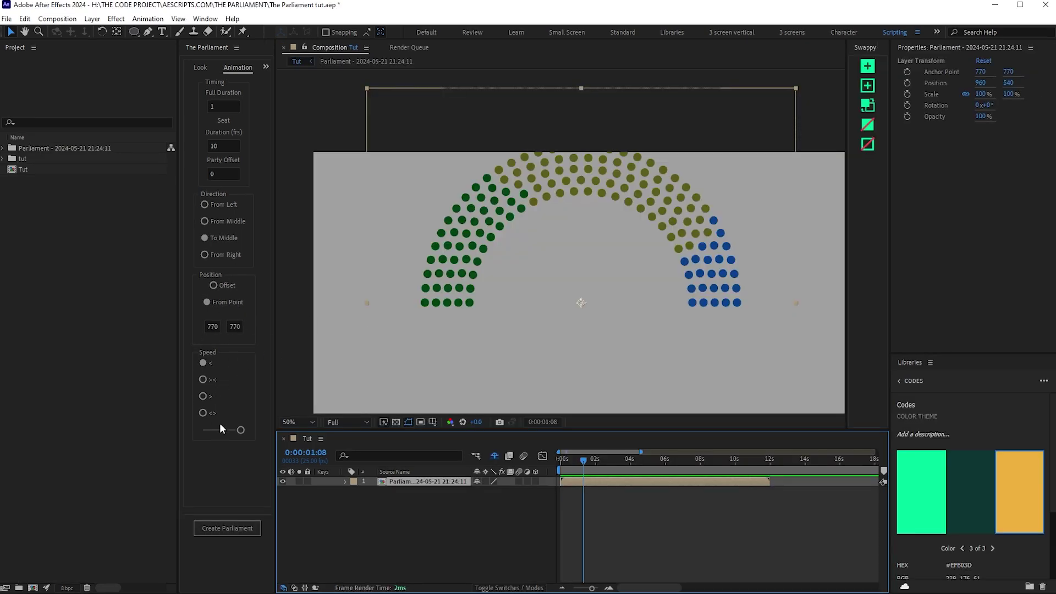
With speed set to "<", open the parliament's composition and examine the Position and Scale speed graph of Row5Circle35
left_click(203, 380)
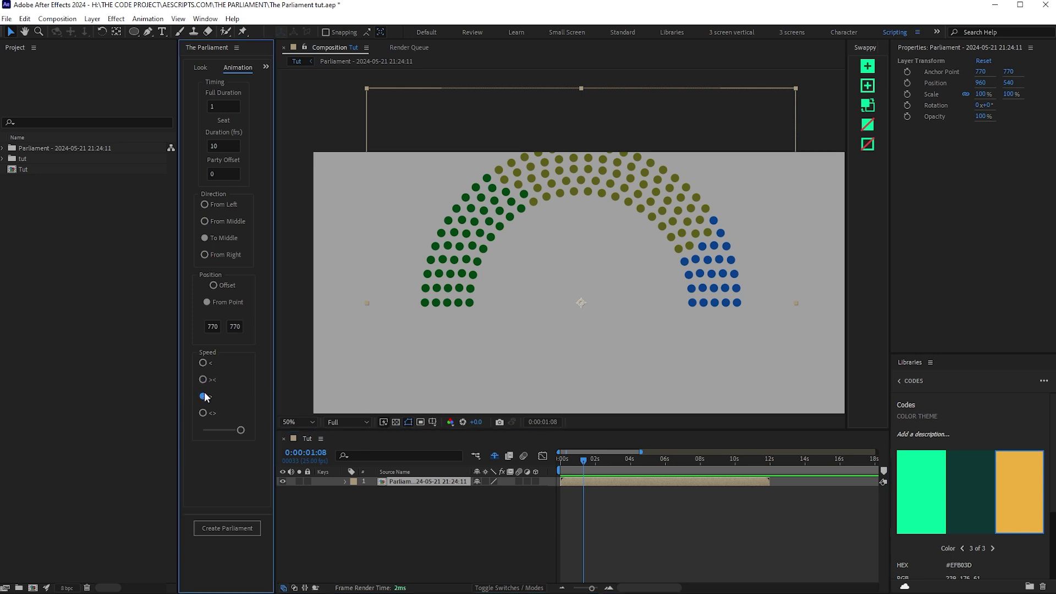
left_click(203, 364)
double_click(575, 484)
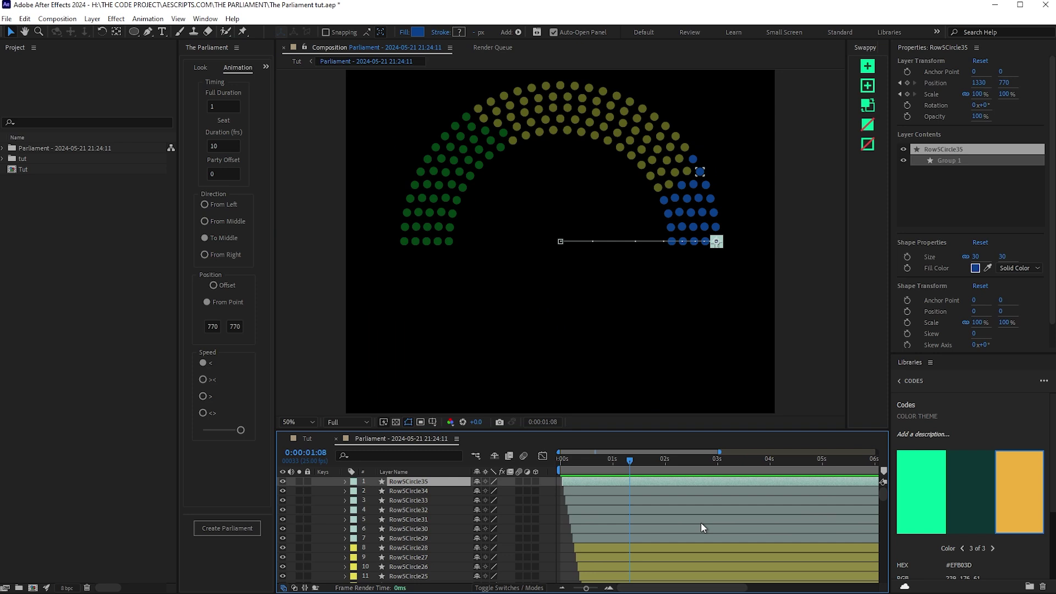
key("u")
left_click(543, 456)
scroll(566, 511, "up", 3)
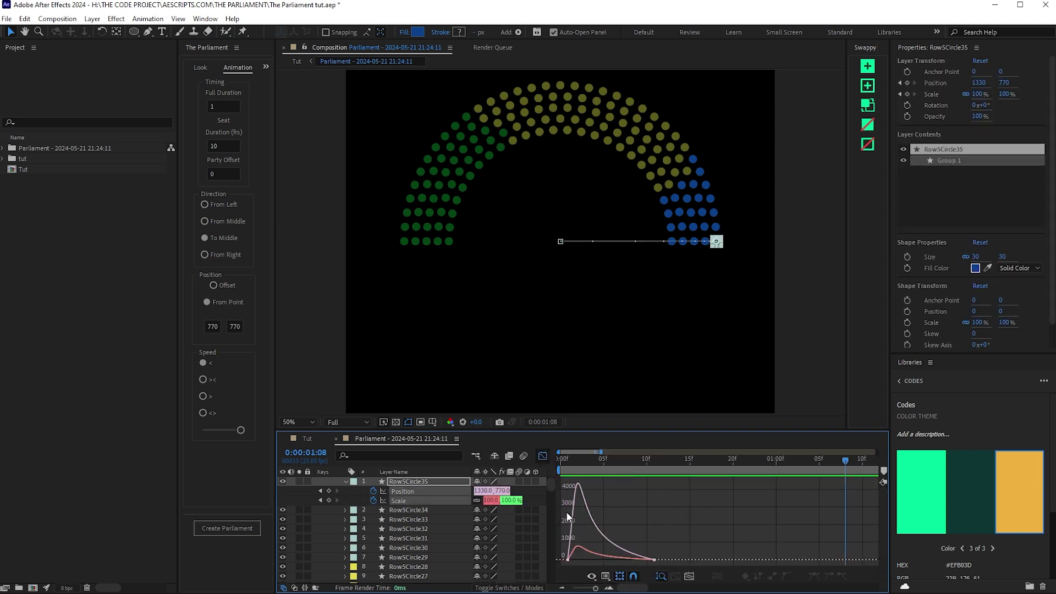
left_click(538, 457)
key("shift+F3")
Undo the "<" parliament and generate one with the speed set to "><"
key("ctrl+z")
left_click(207, 380)
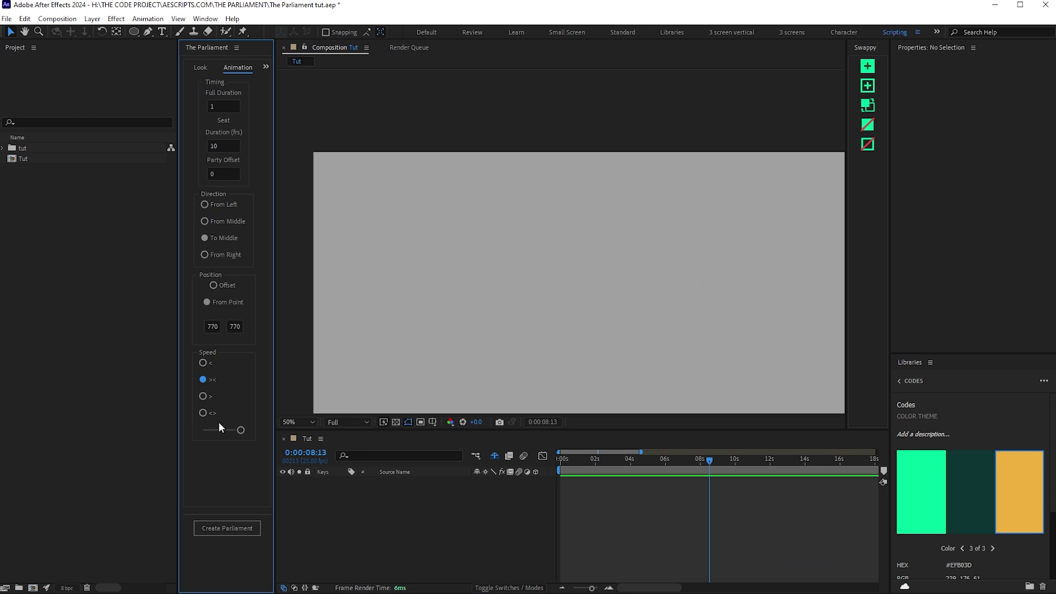
left_click(230, 527)
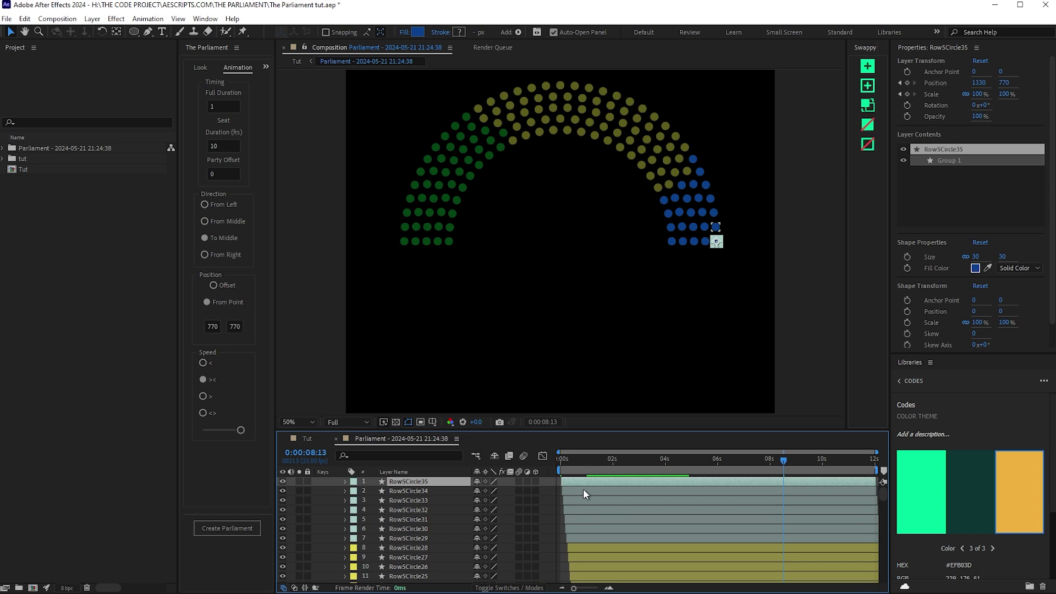
Examine the Position and Scale speed graph of Row5Circle35 in the "><" parliament
key("u")
left_click_drag(587, 502, 721, 521)
left_click(543, 457)
scroll(575, 507, "up", 3)
scroll(605, 527, "up", 1)
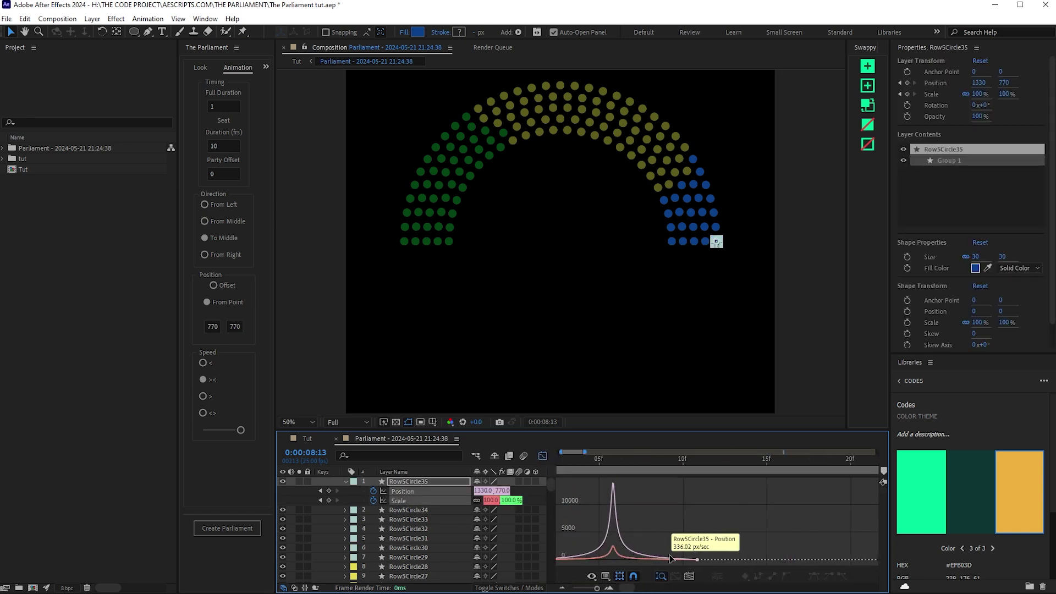
left_click(542, 456)
key("shift+F3")
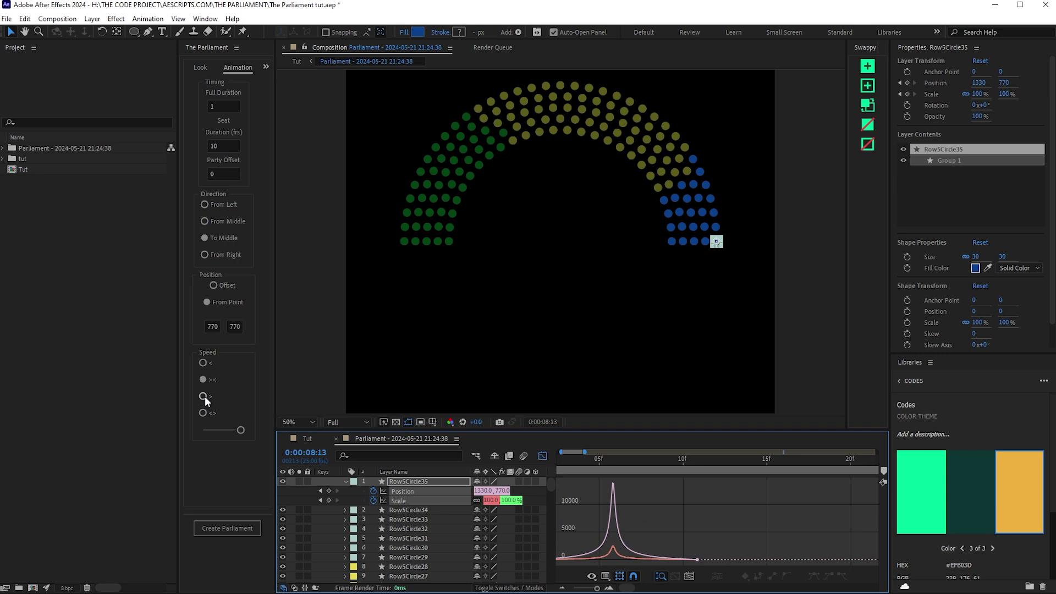
Undo the "><" parliament and generate one with the speed set to ">"
key("shift+F3")
key("ctrl+z")
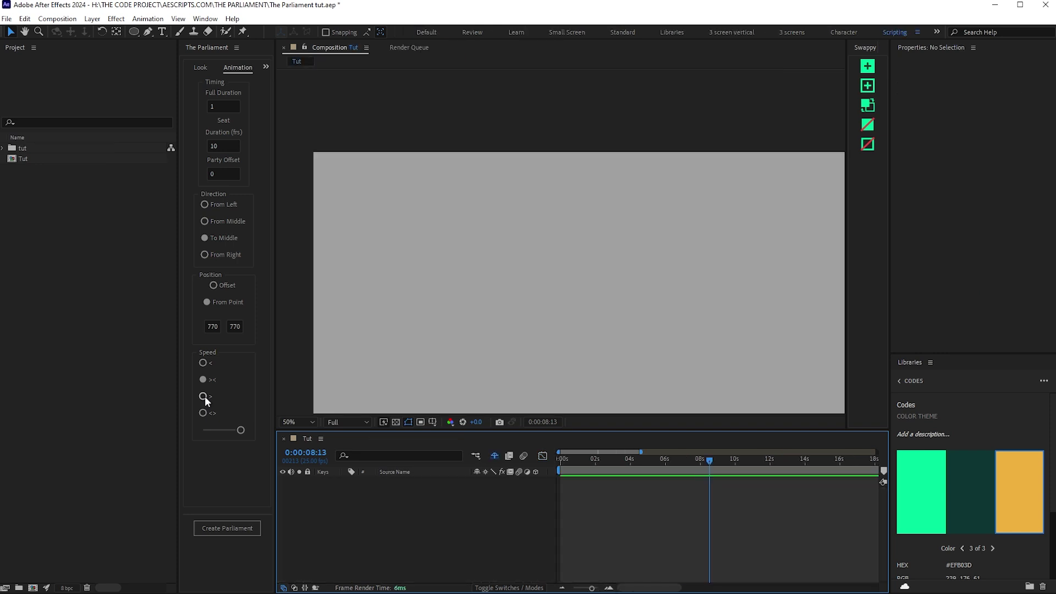
left_click(205, 397)
left_click(223, 529)
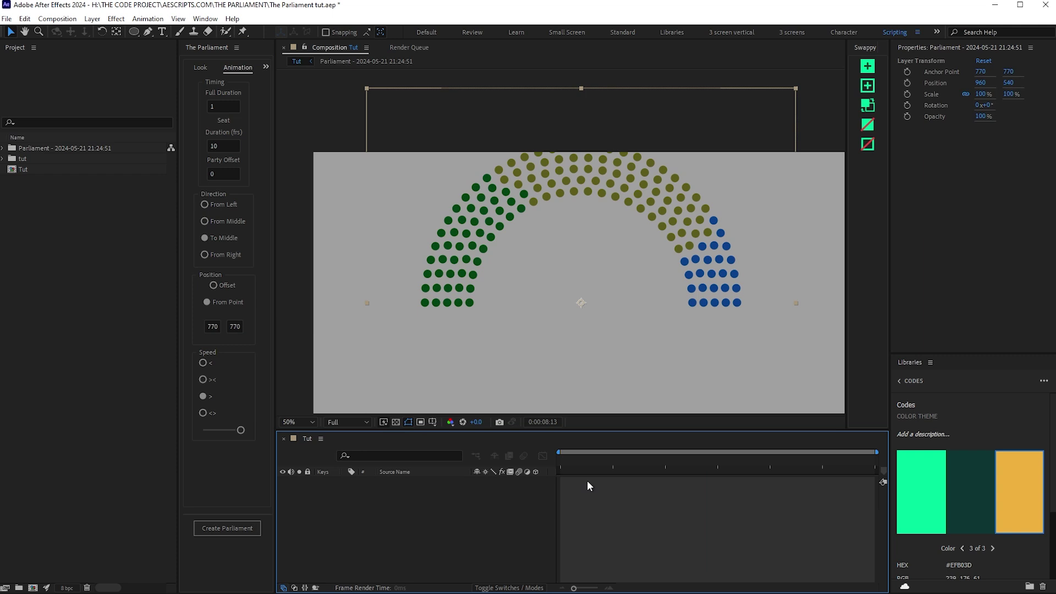
Reveal Row5Circle35's keyframes in the ">" parliament and examine its Position speed graph
key("u")
scroll(573, 498, "up", 1)
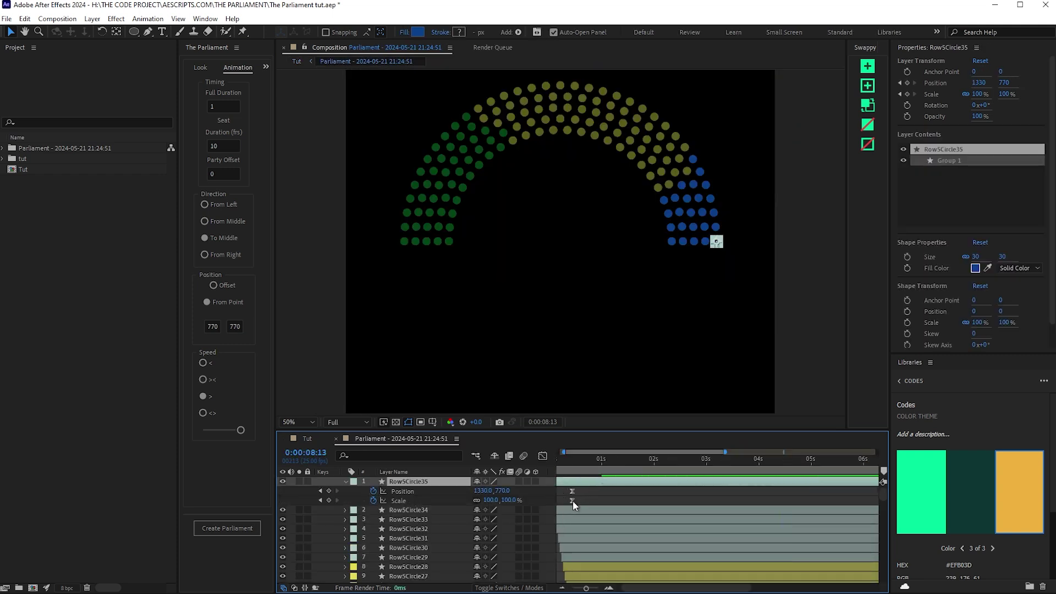
scroll(572, 498, "left", 1)
left_click_drag(616, 489, 537, 495)
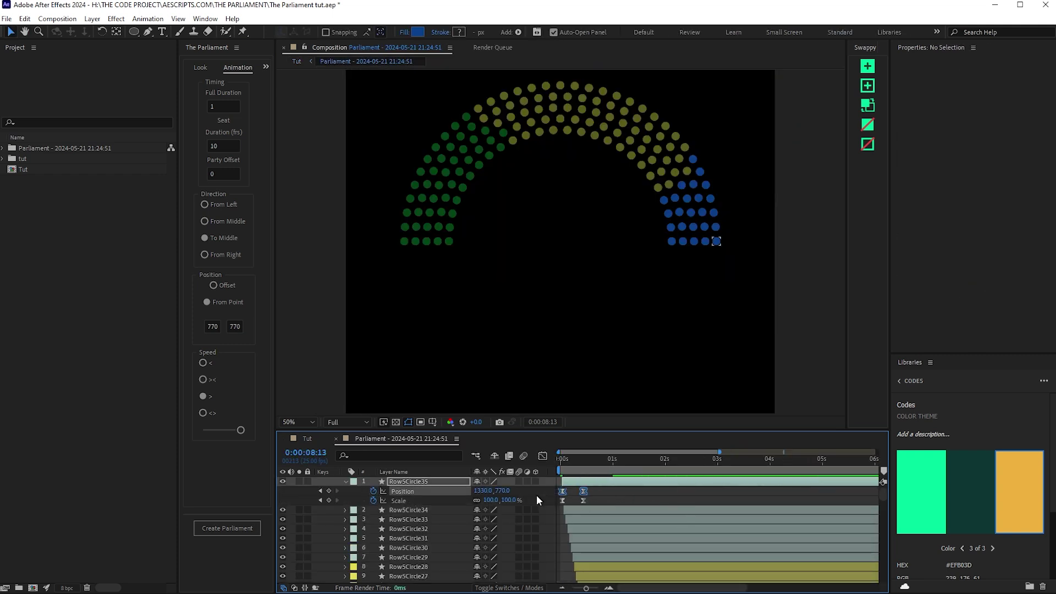
left_click(546, 460)
scroll(570, 525, "up", 2)
scroll(578, 527, "left", 1)
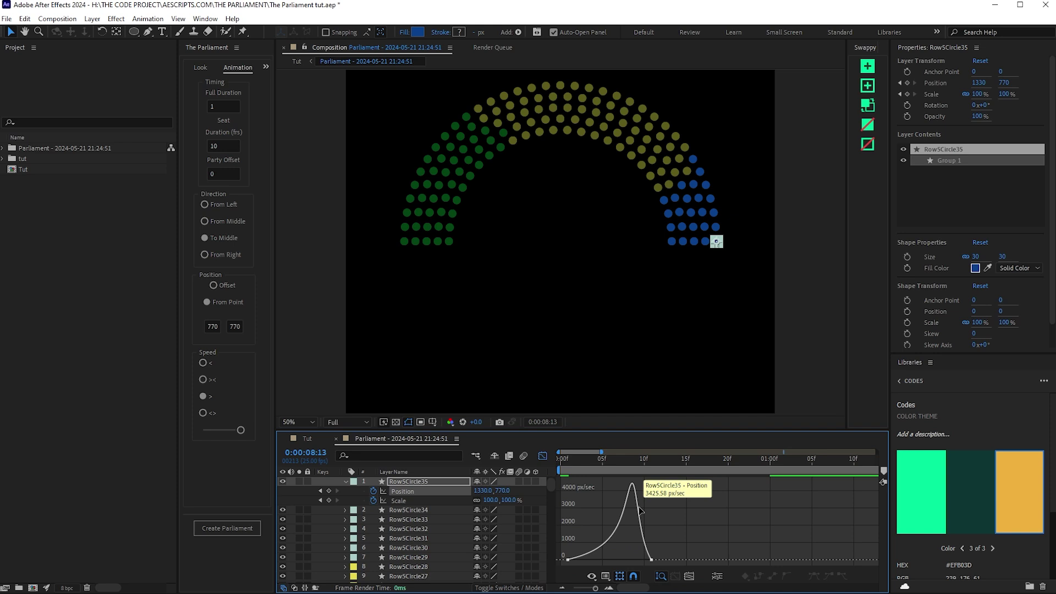
left_click(544, 457)
Lower the speed slider to about two-thirds and generate the parliament in place of the previous one
left_click(242, 456)
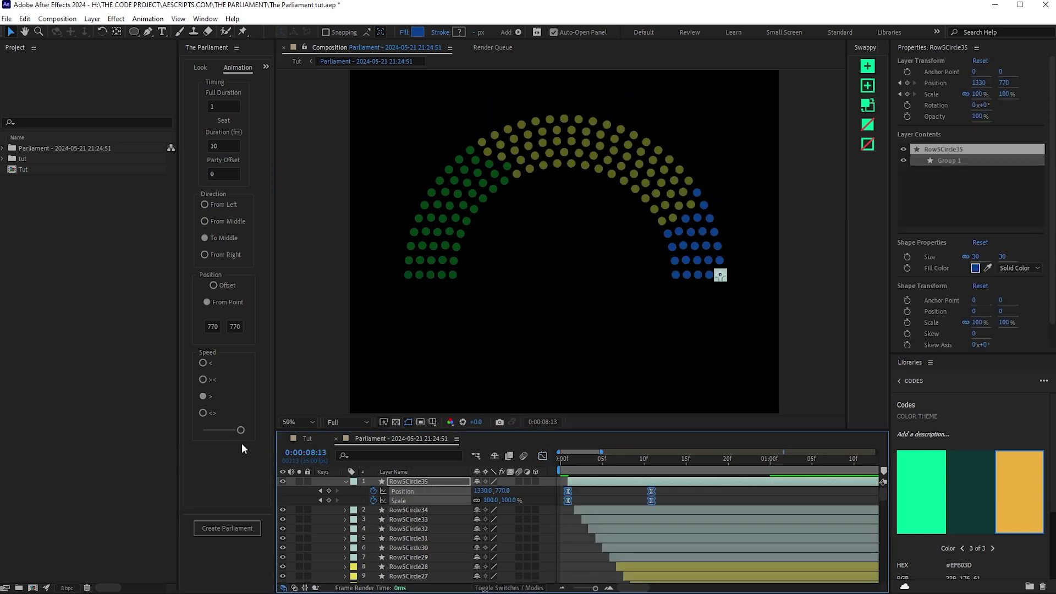
left_click_drag(241, 430, 220, 433)
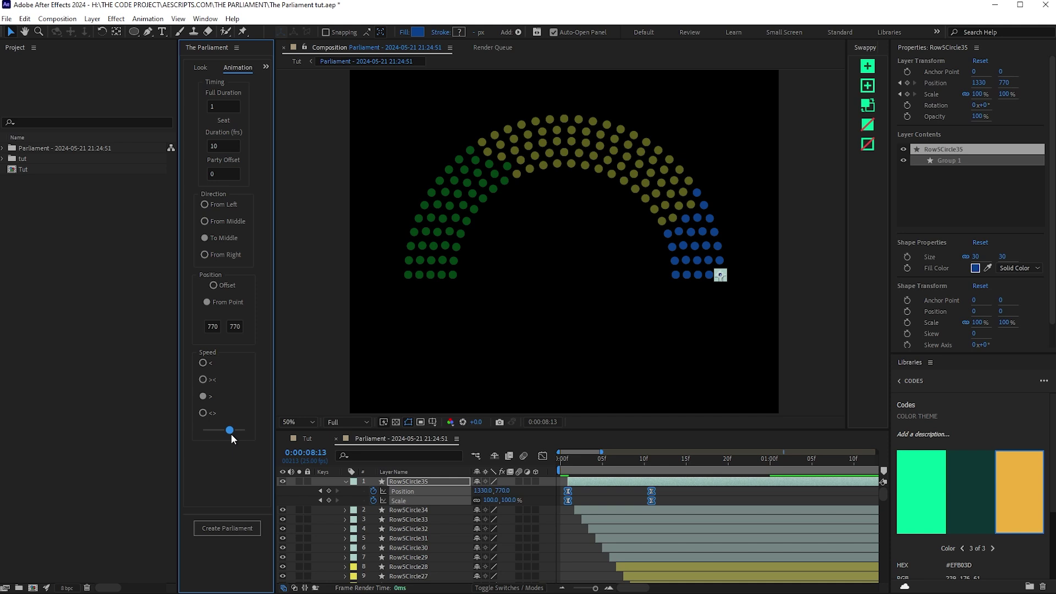
left_click(542, 456)
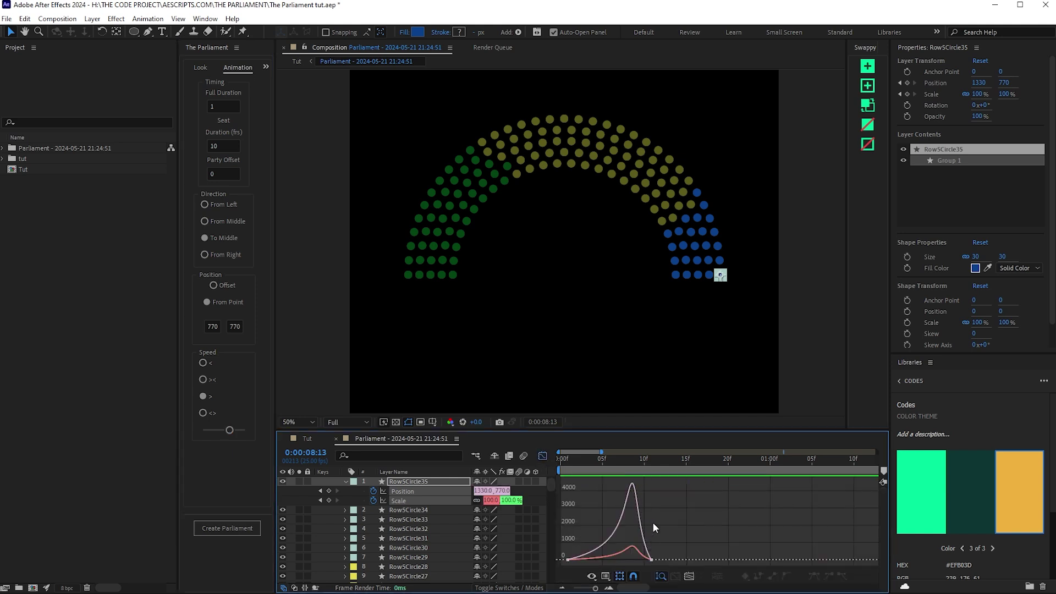
left_click(212, 527)
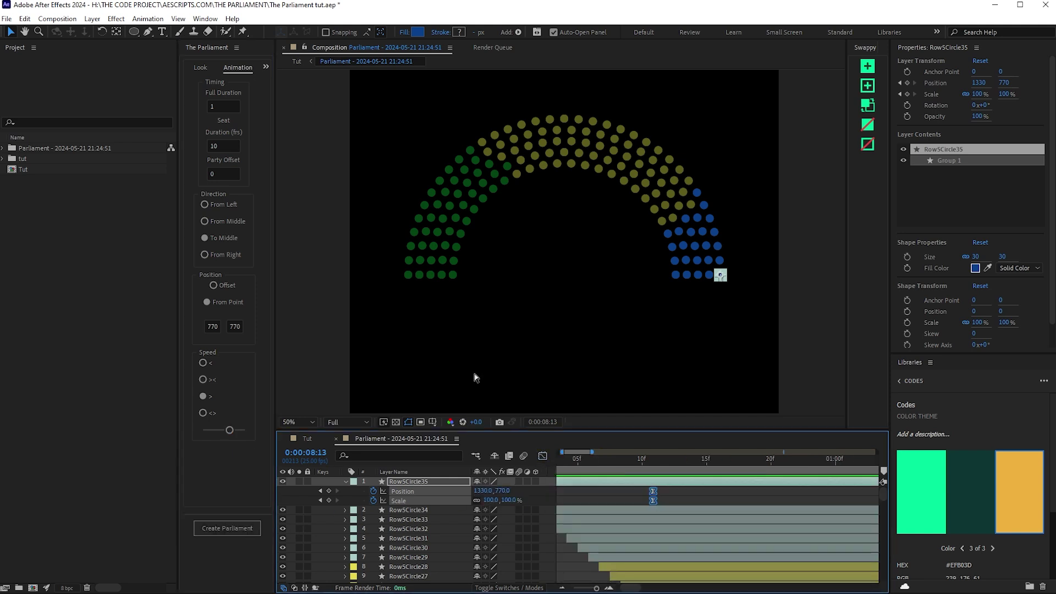
key("shift+F3")
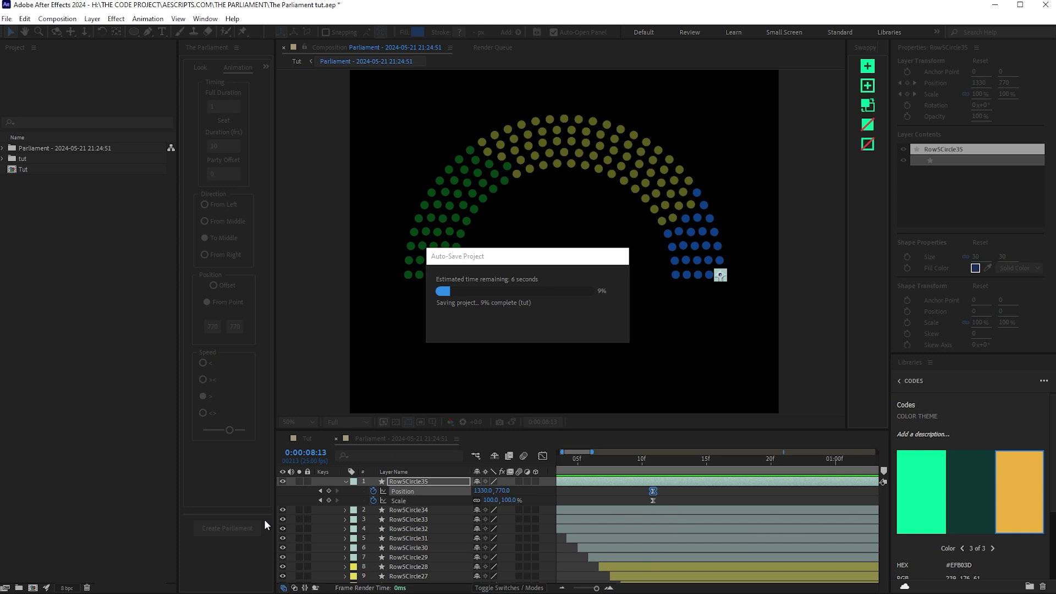
left_click(249, 525)
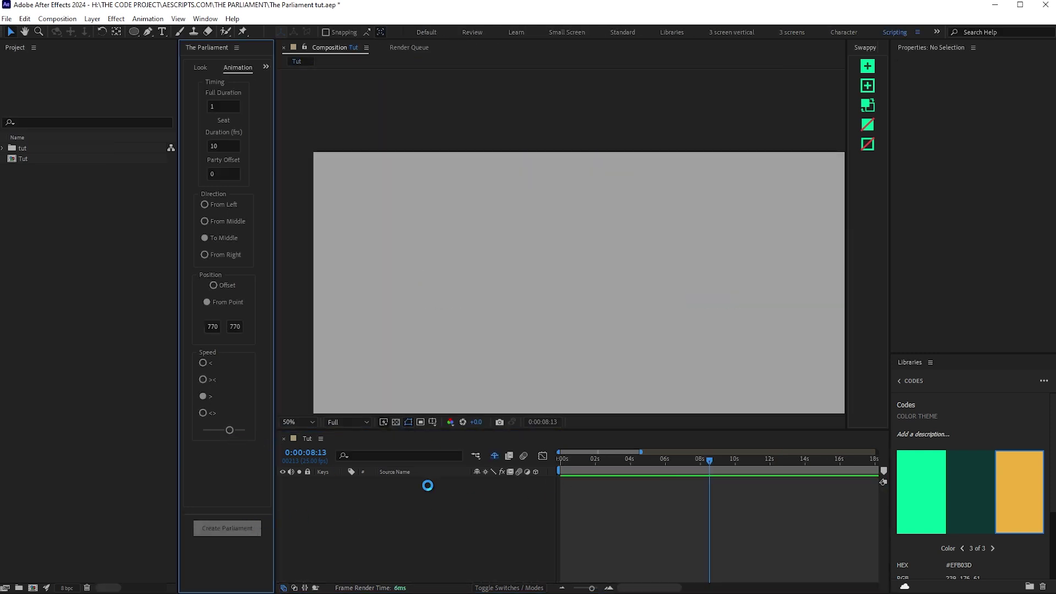
Open the generated parliament, reveal Row5Circle35's keyframes and examine its Position and Scale speed graph
double_click(587, 484)
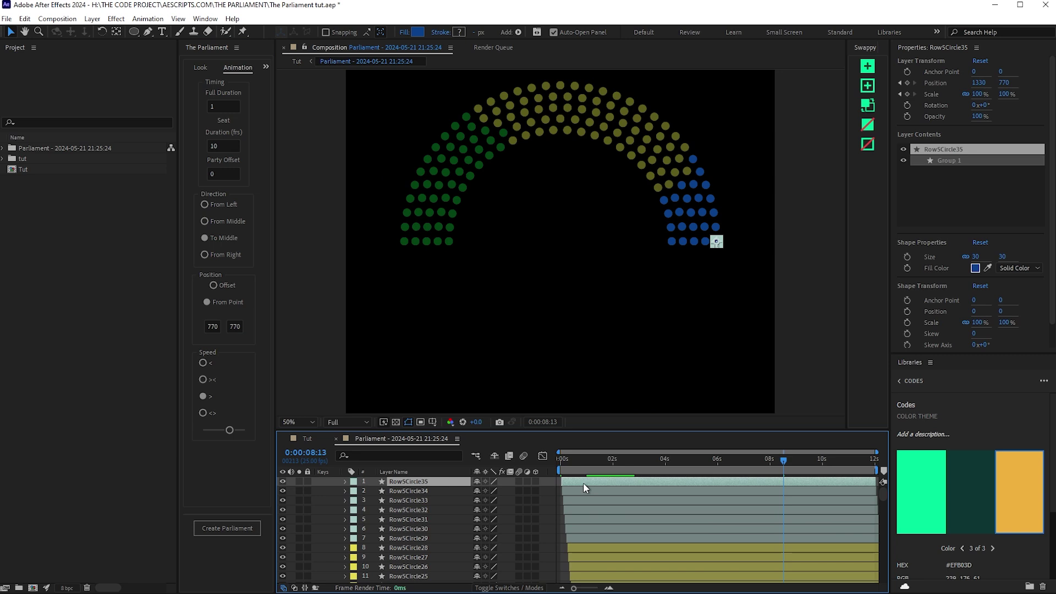
key("u")
left_click_drag(584, 491, 542, 504)
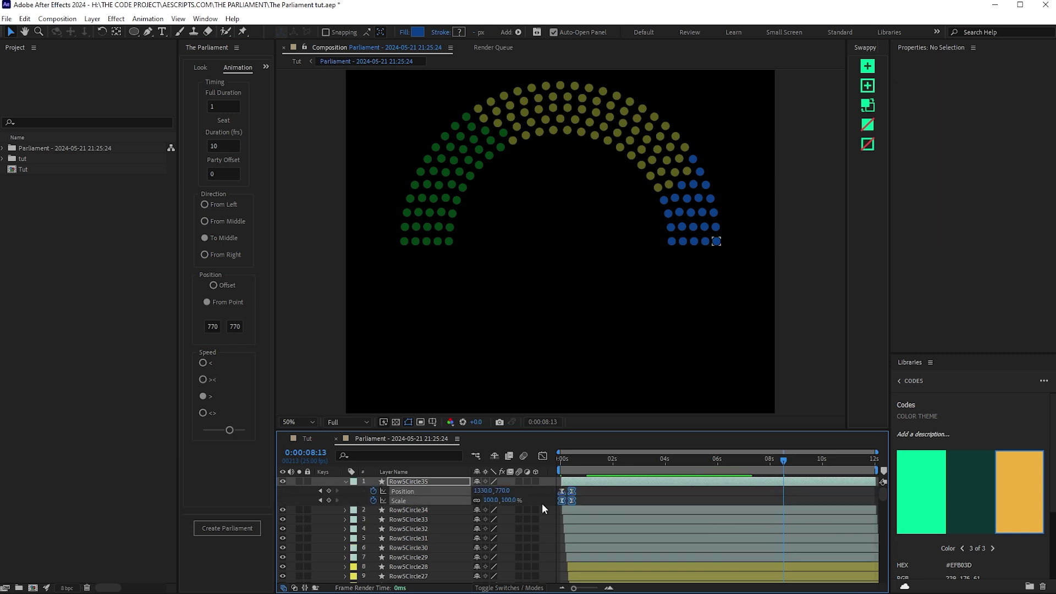
left_click(541, 456)
scroll(590, 536, "left", 2)
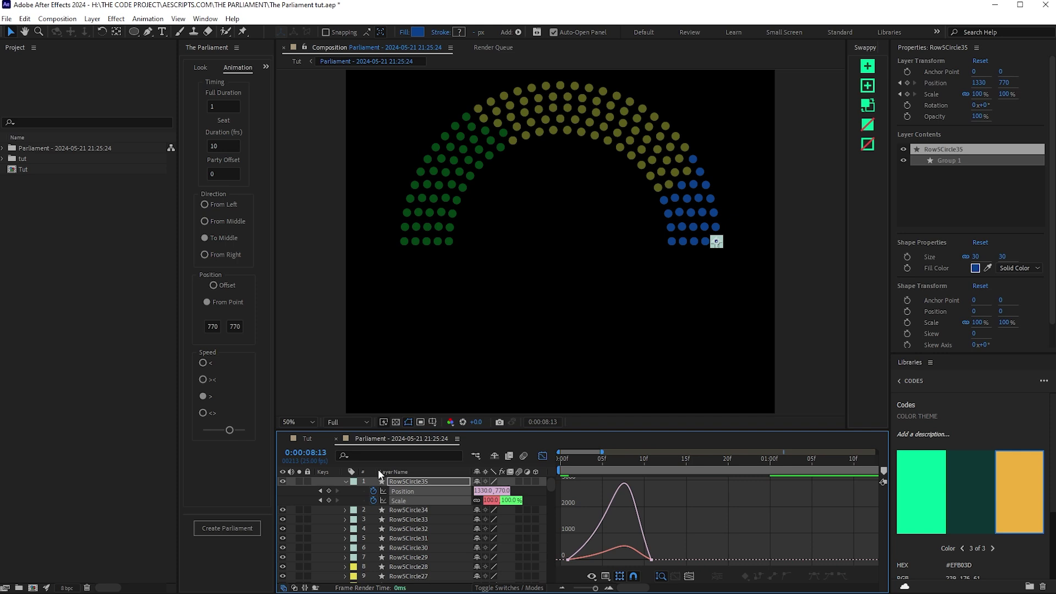
left_click(542, 456)
Swap the yellow seat Row4Circle27 with the adjacent blue seat at the edge of the outer row
left_click(202, 68)
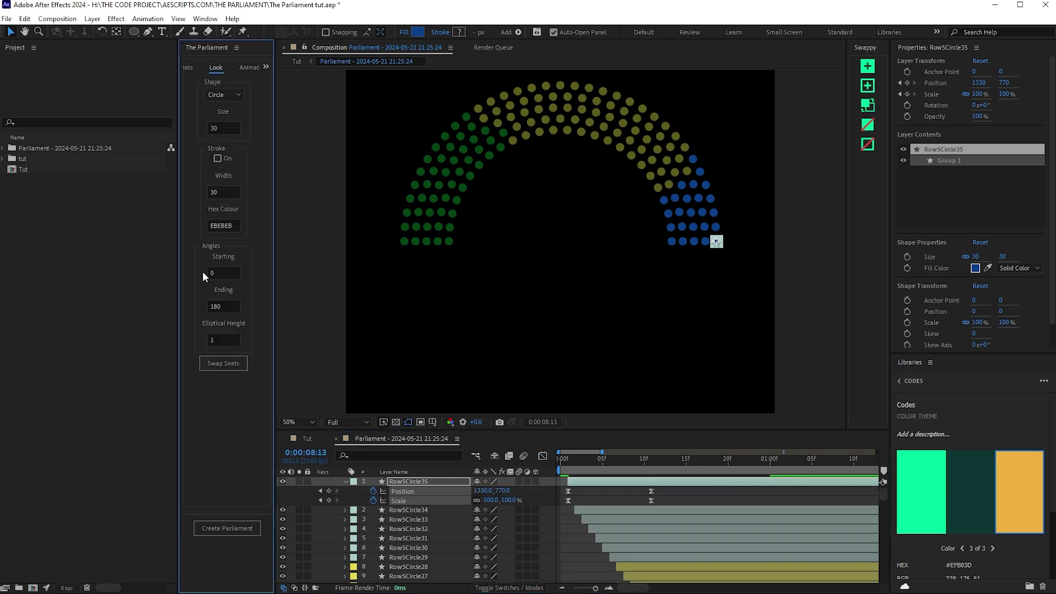
left_click_drag(649, 198, 649, 290)
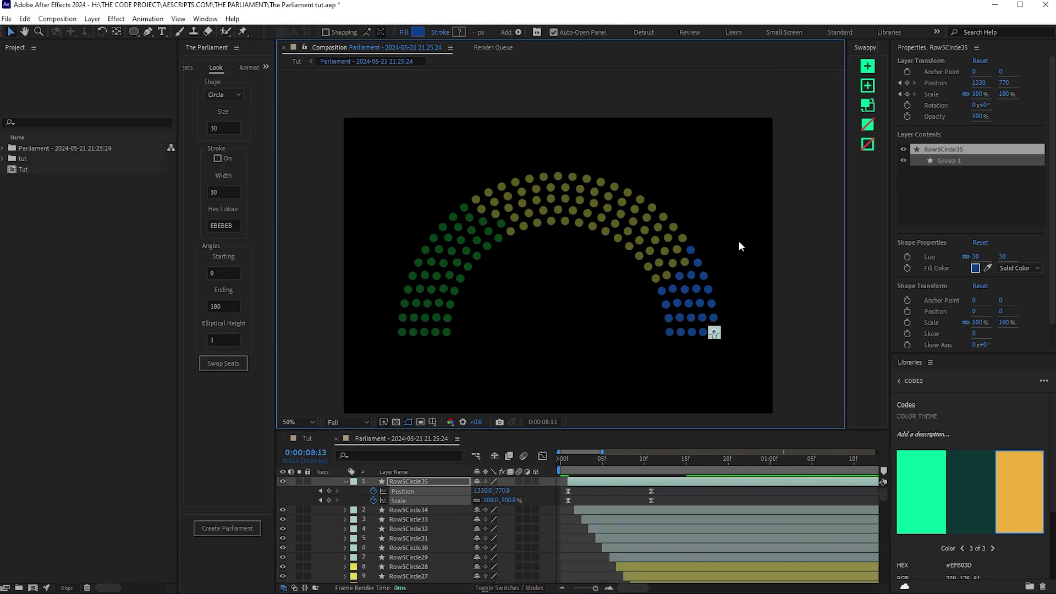
scroll(722, 267, "up", 2)
scroll(699, 231, "down", 1)
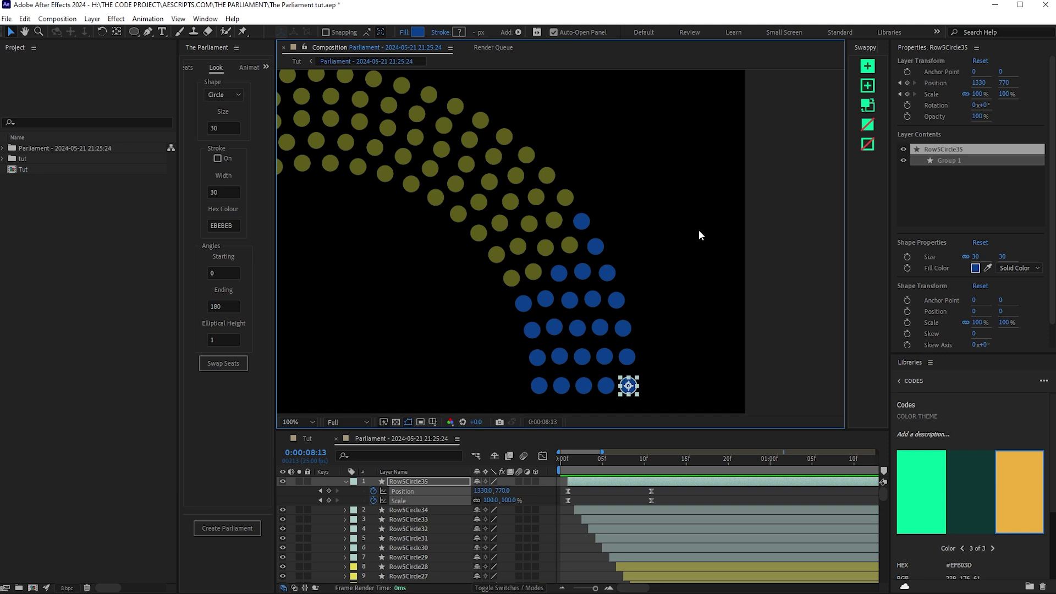
left_click(699, 231)
left_click(570, 247)
left_click(581, 222, "shift")
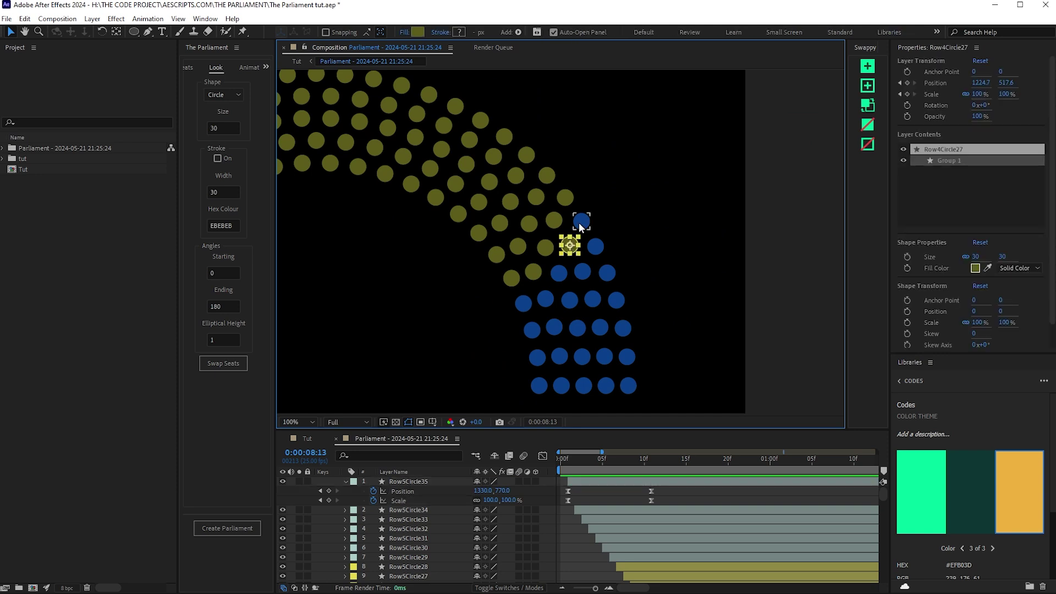
left_click(216, 363)
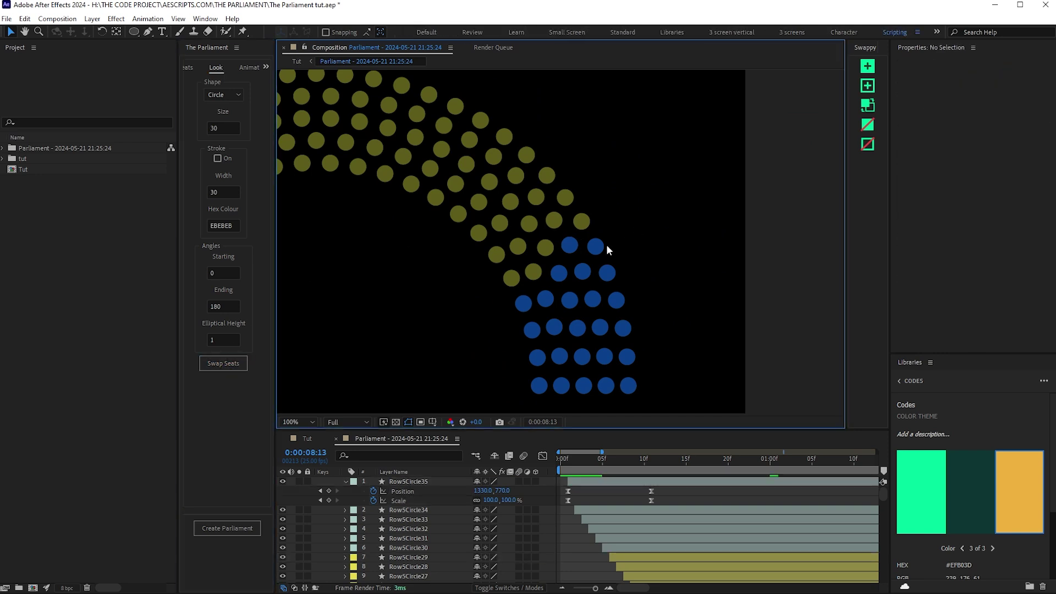
left_click(608, 480)
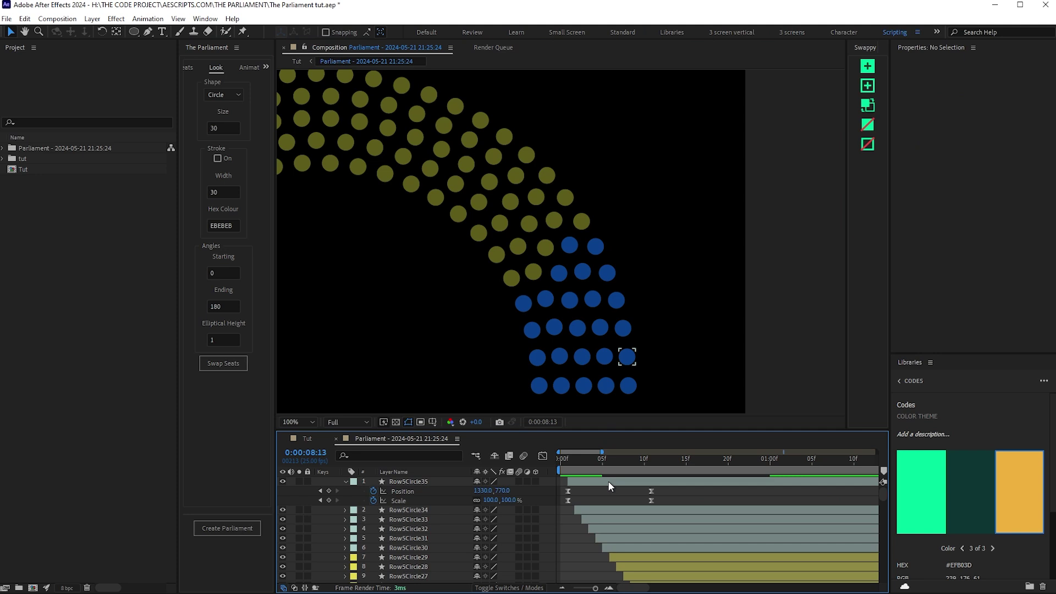
Reveal the Position keyframes of the swapped yellow seat Row5Circle29 and examine their timing
left_click(584, 224)
scroll(599, 523, "down", 3)
scroll(601, 525, "up", 1)
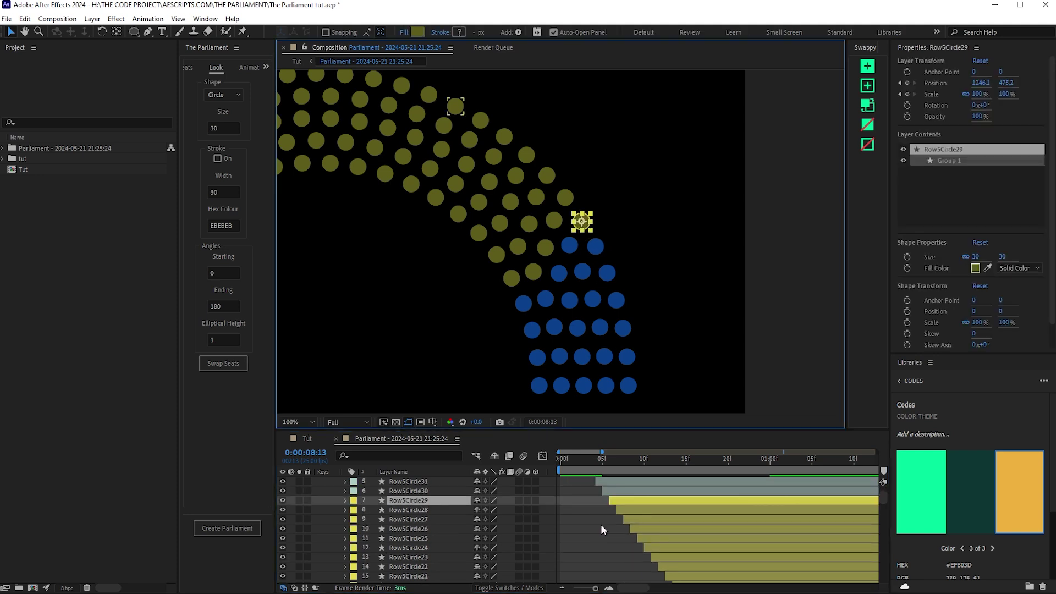
key("p")
left_click_drag(589, 507, 697, 516)
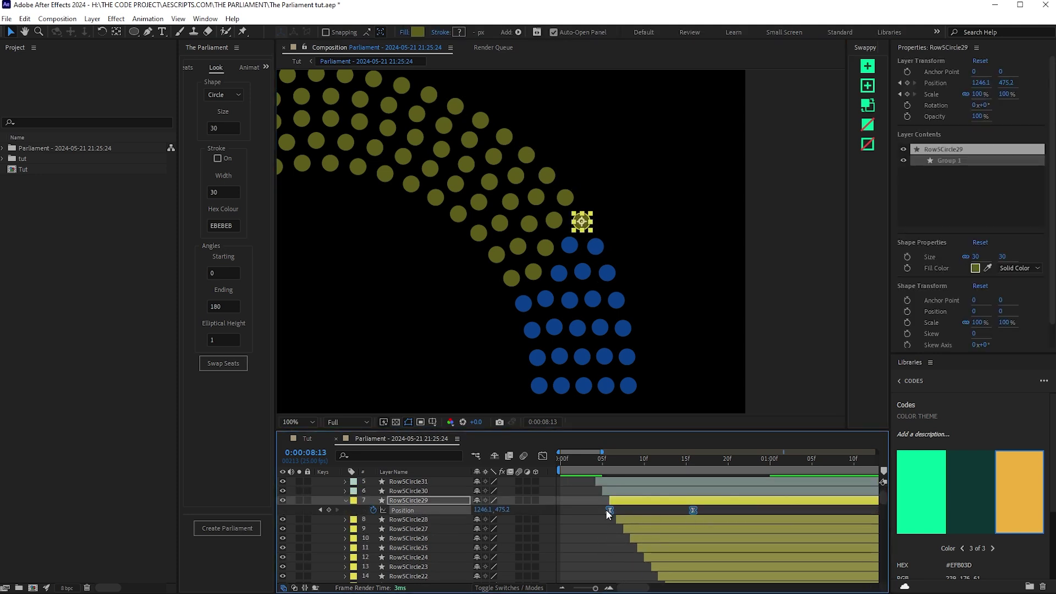
left_click(578, 509)
scroll(606, 515, "down", 4)
scroll(562, 515, "up", 2)
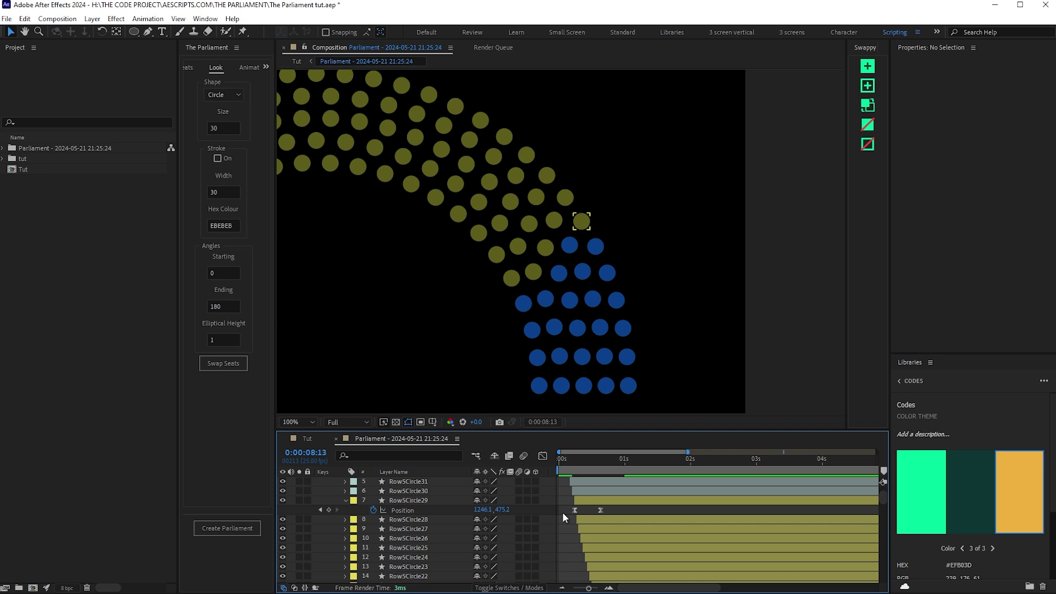
left_click_drag(562, 514, 672, 521)
scroll(671, 360, "down", 3)
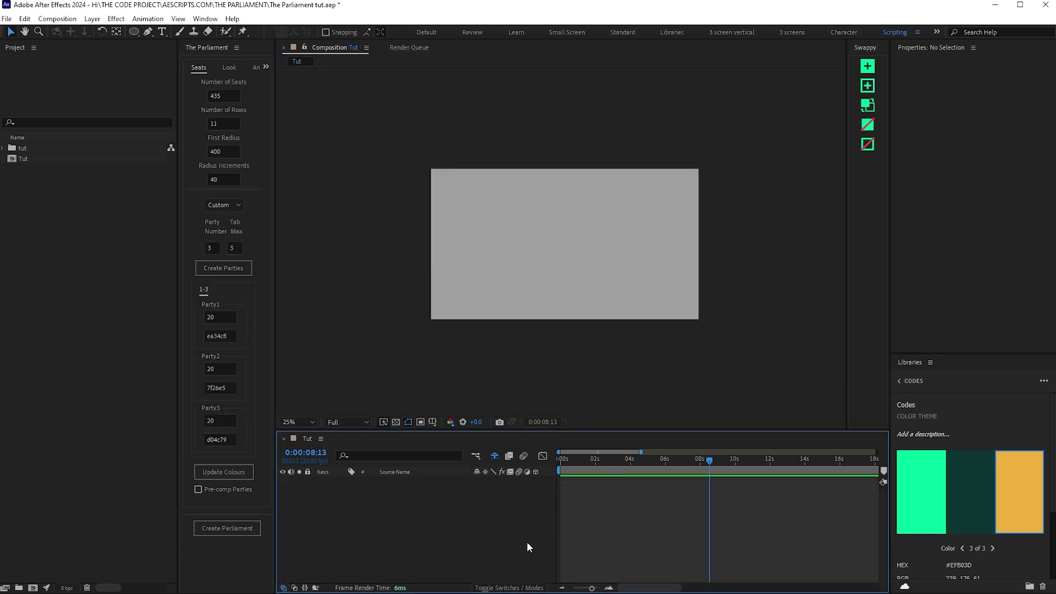
Create the parties from the UK preset, update their colours and browse the party groups up to 10-12
left_click(220, 205)
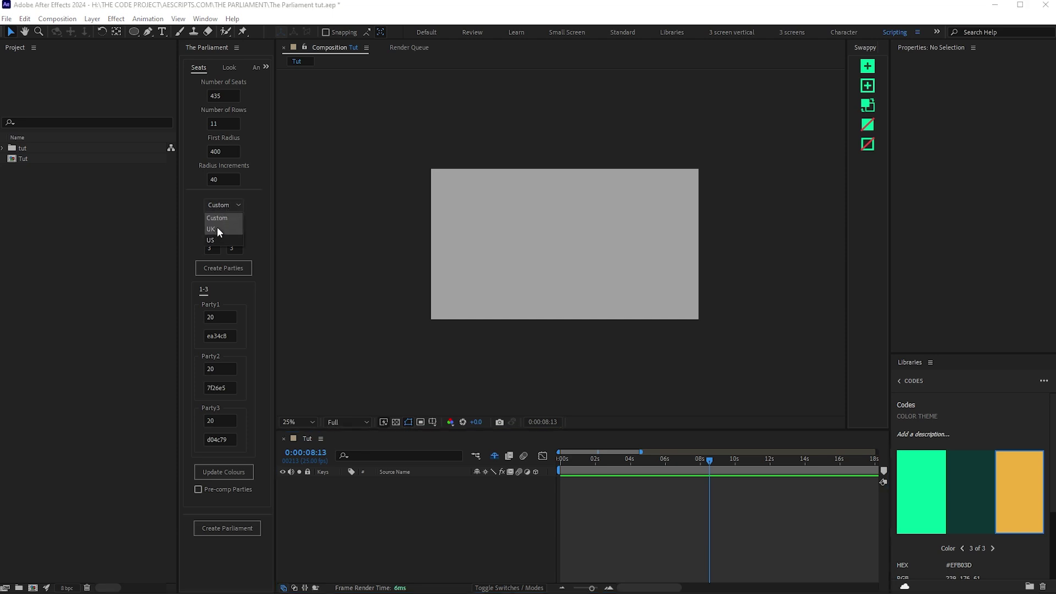
left_click(217, 227)
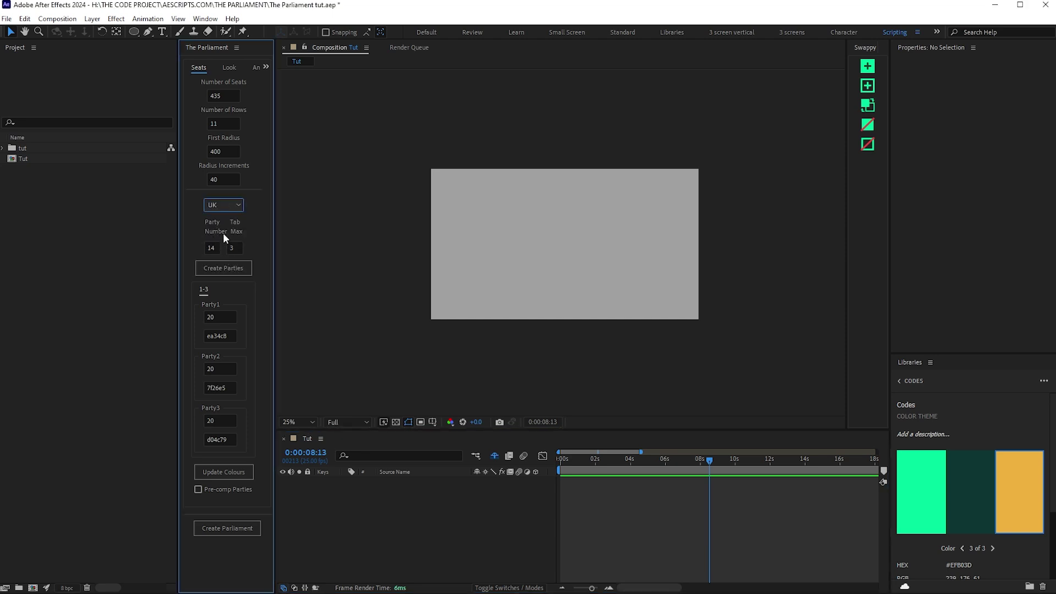
left_click(227, 269)
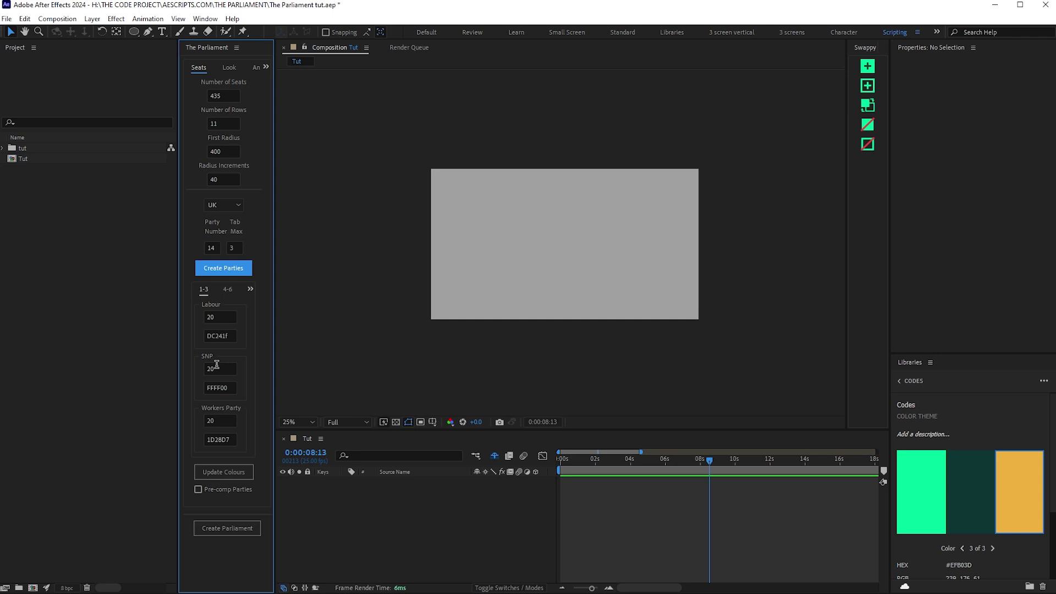
left_click(229, 472)
left_click(227, 291)
left_click(238, 291)
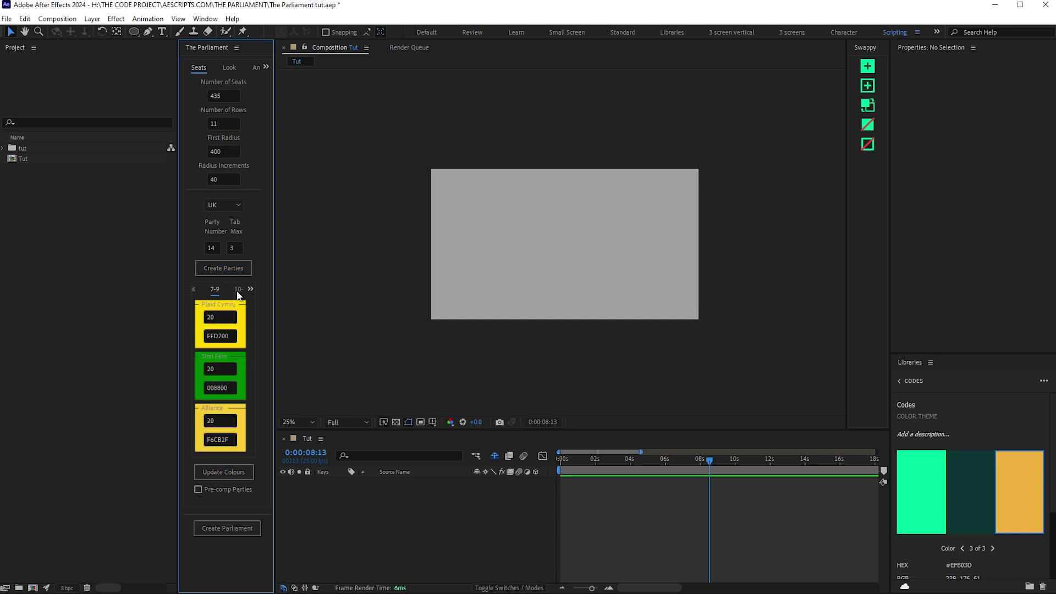
left_click(239, 291)
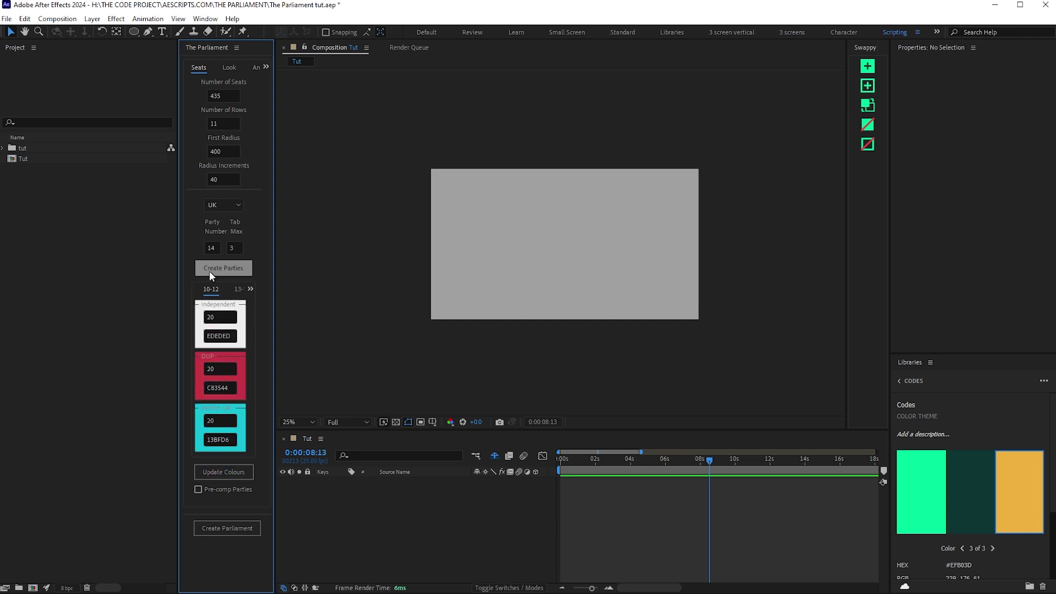
Create the parties from the US preset and update their colour swatches
left_click(215, 208)
left_click(217, 232)
left_click(225, 268)
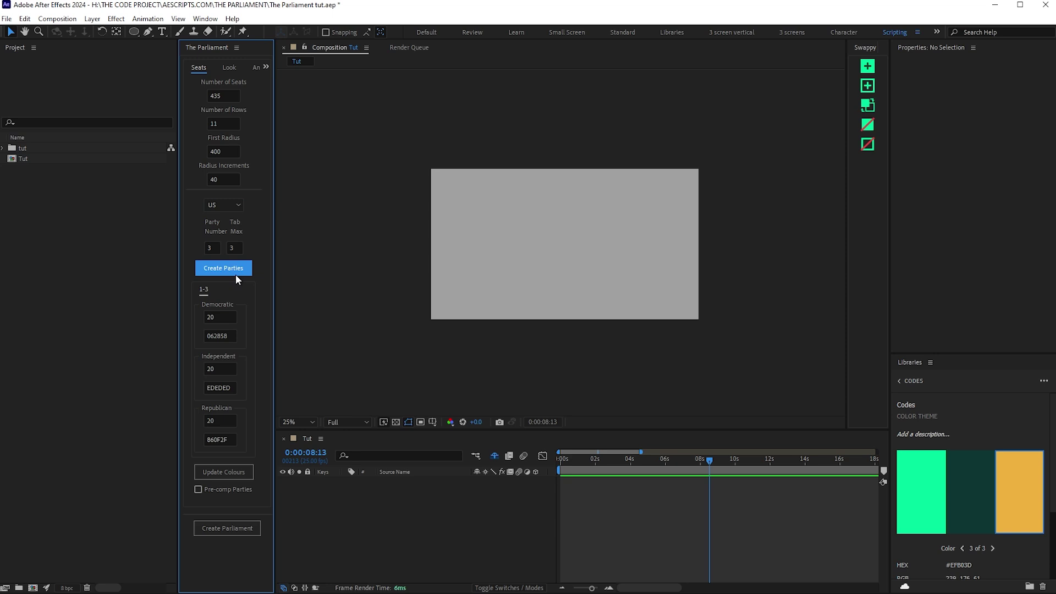
left_click(223, 474)
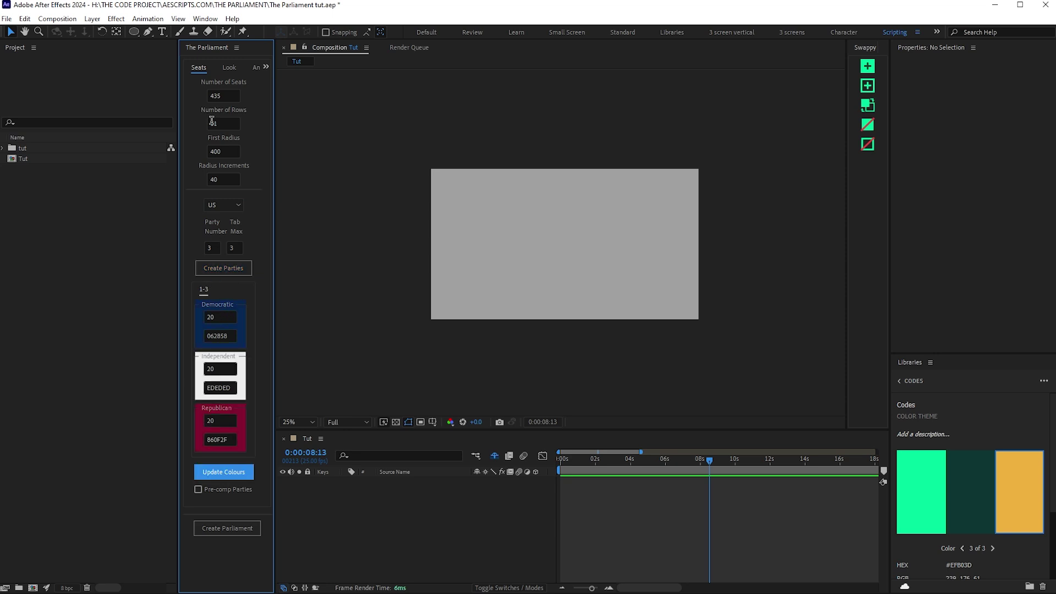
Set the party seats to 200 Democratic, 200 Republican and 35 Independent
left_click(223, 95)
left_click(221, 316)
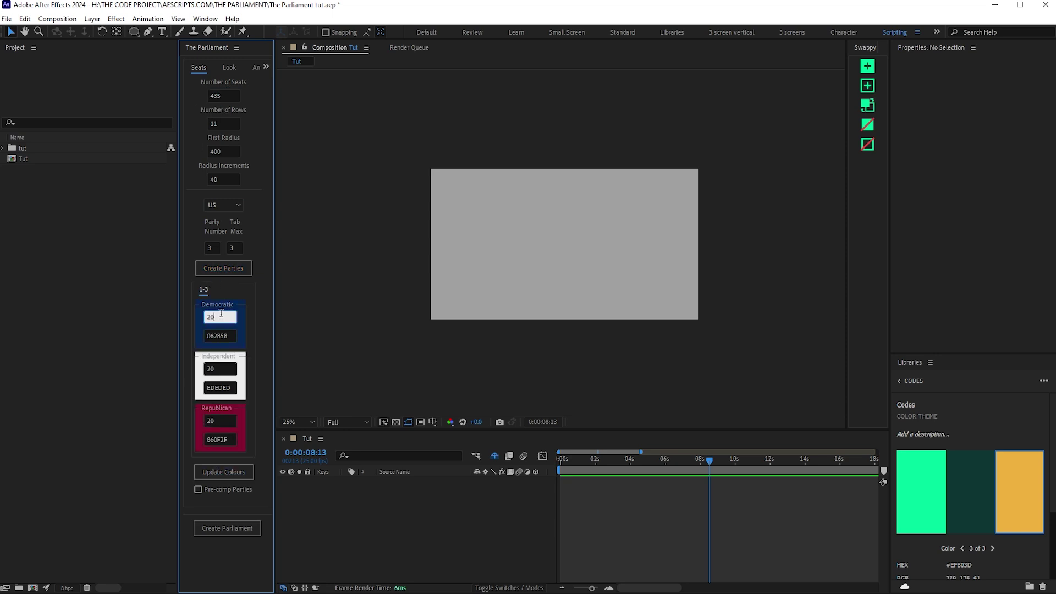
type("200")
left_click(222, 417)
type("200")
left_click(218, 367)
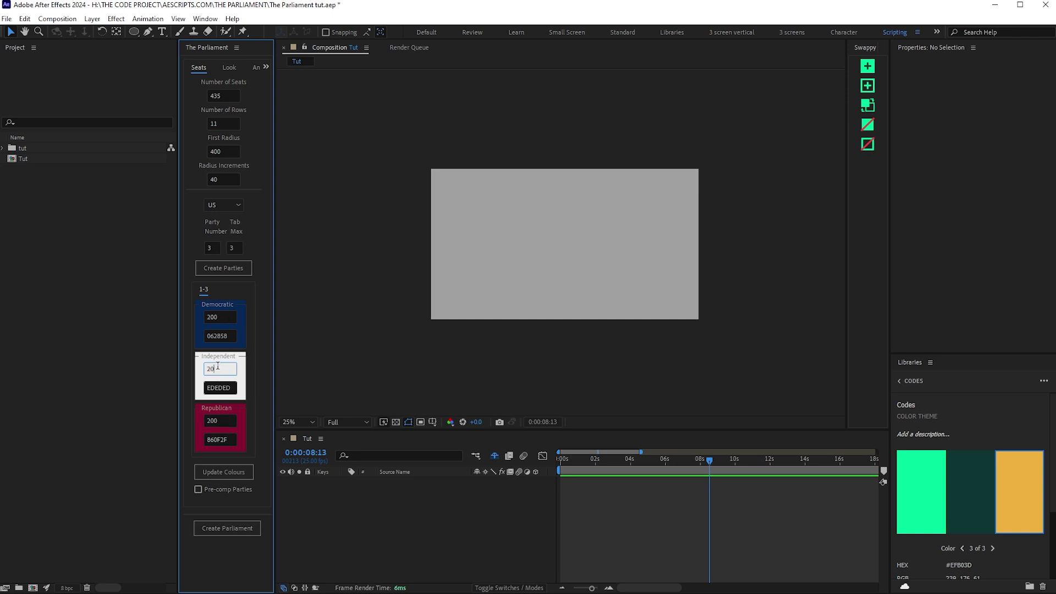
type("35")
key("Return")
left_click(335, 514)
Generate the US parliament and preview its animation from the start of the Tut composition
left_click(239, 527)
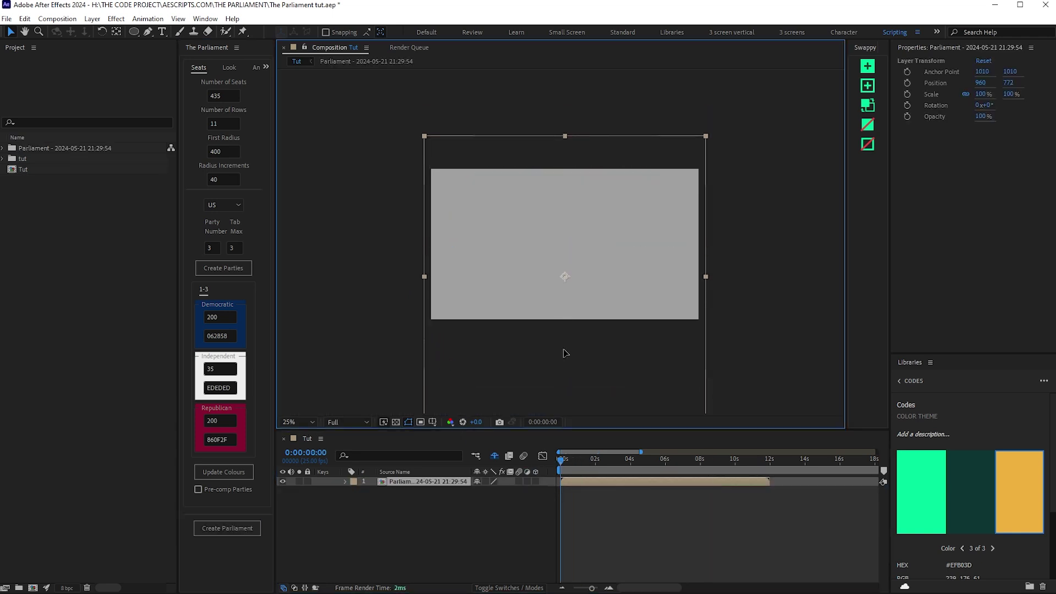
left_click(580, 537)
key("space")
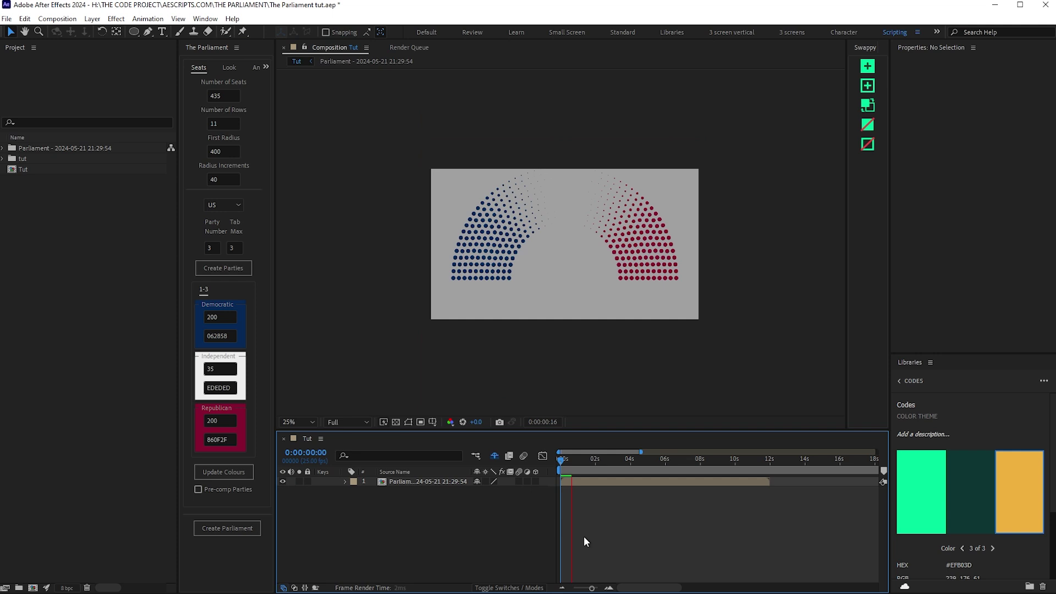
left_click_drag(578, 456, 557, 456)
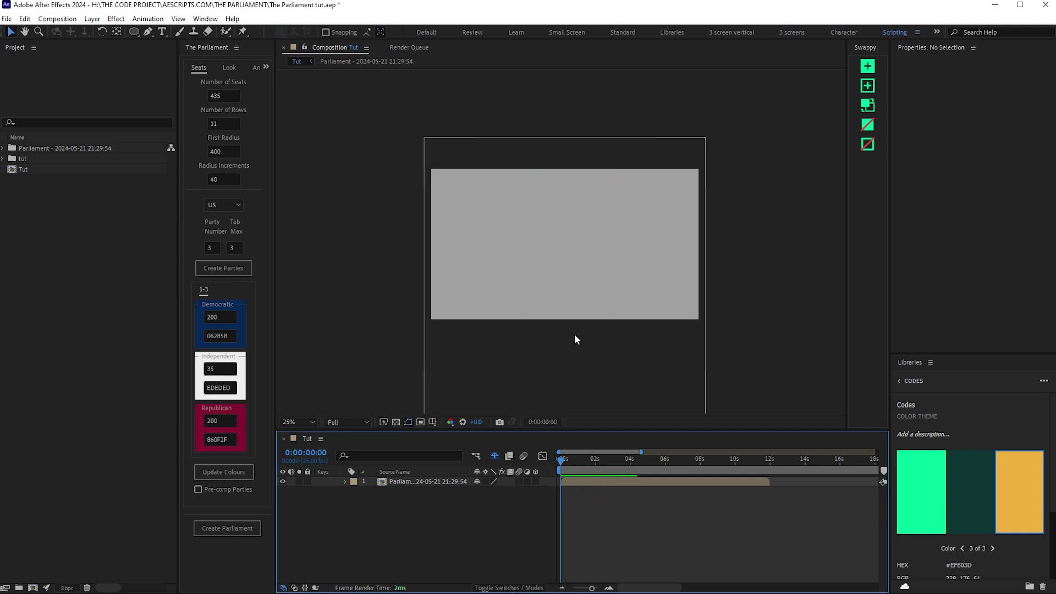
Move the US parliament layer down to a Y position of about 936 and replay its animation
left_click_drag(581, 312, 581, 333)
left_click(581, 518)
key("space")
key("space")
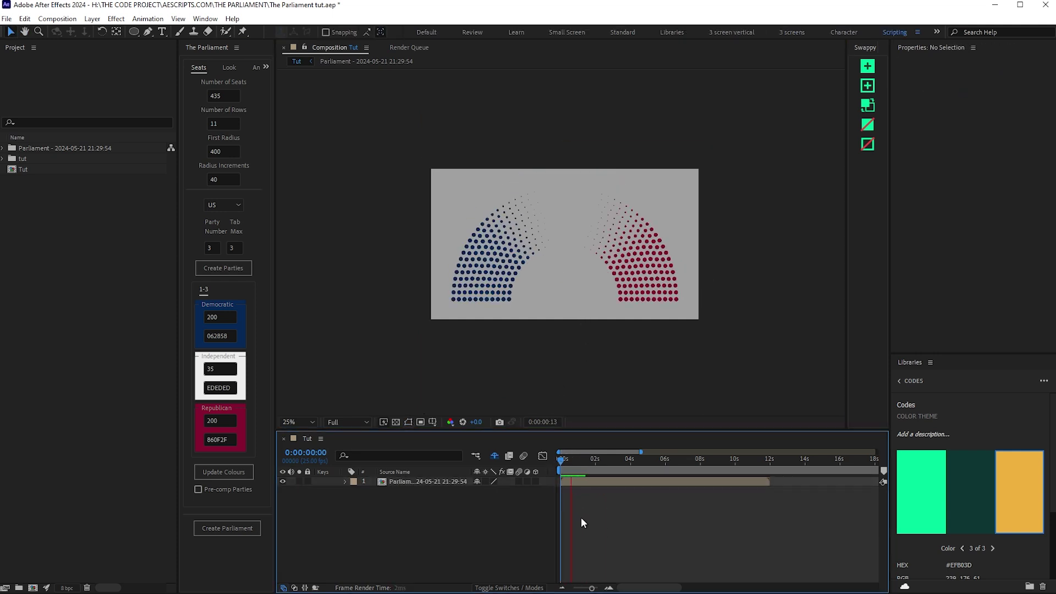
left_click(621, 342)
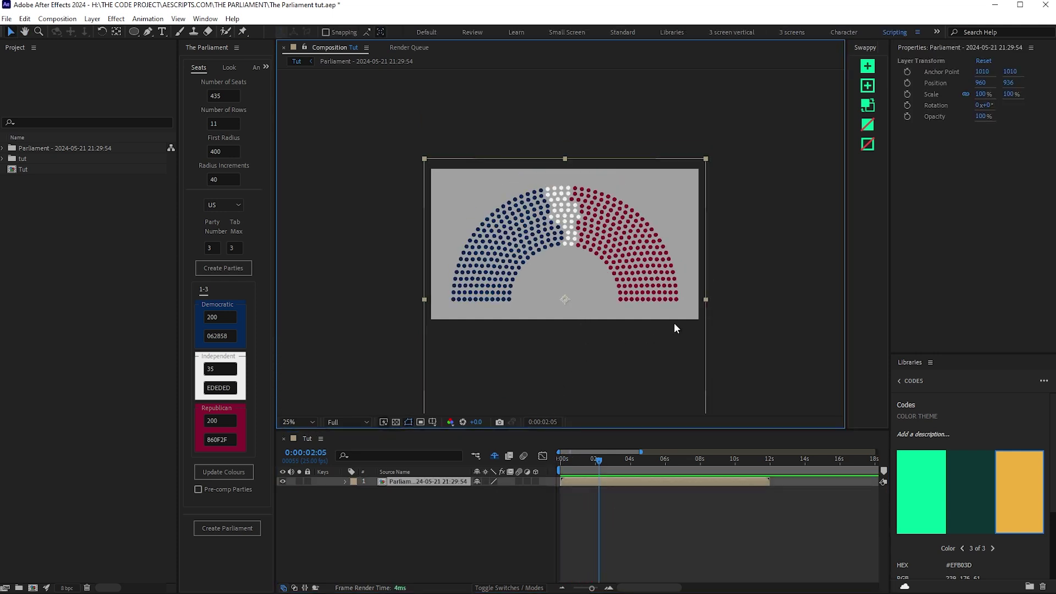